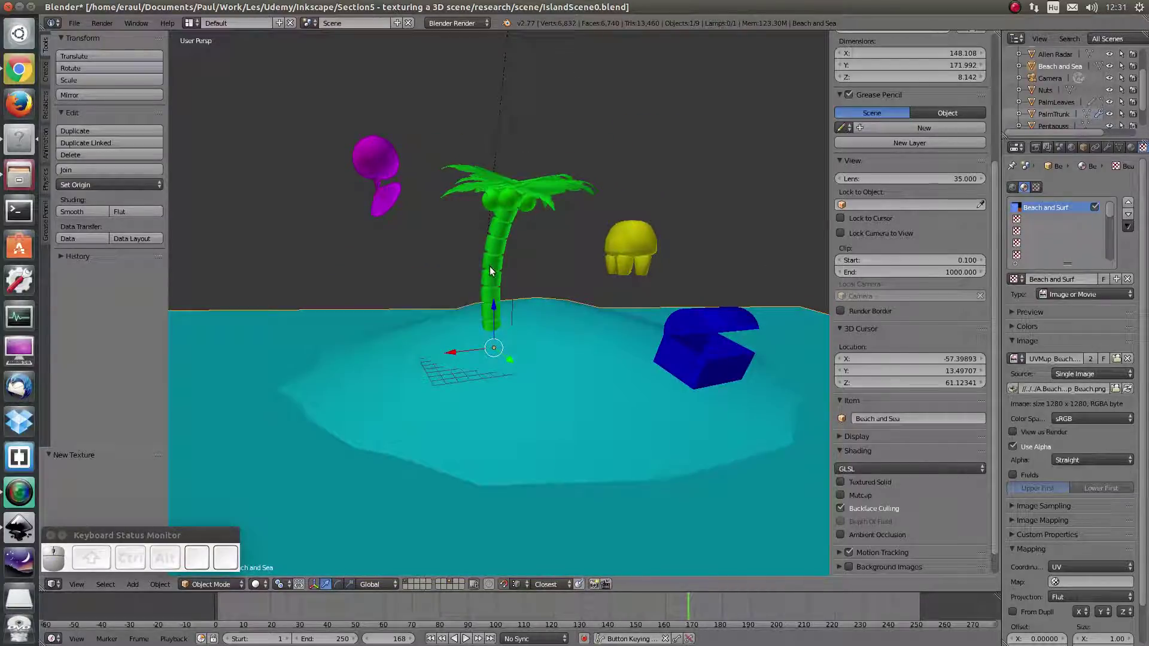
Step: Select the palm tree's trunk, nuts and leaves in turn to examine its separate objects, finishing with the trunk selected
right_click(490, 271)
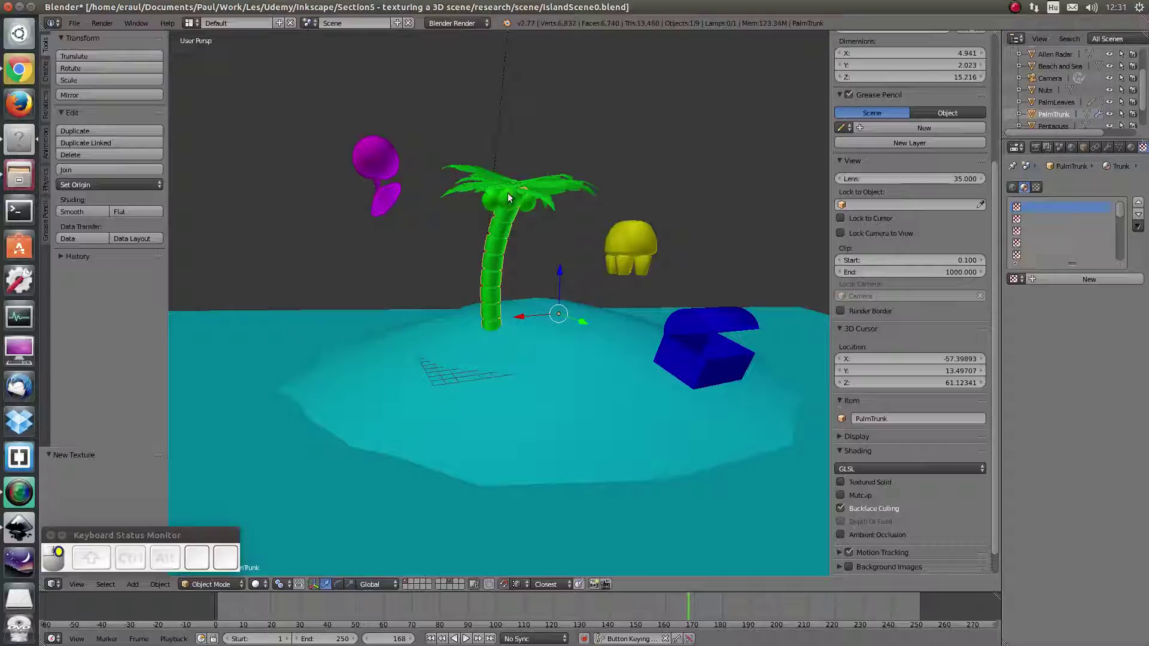
right_click(507, 198)
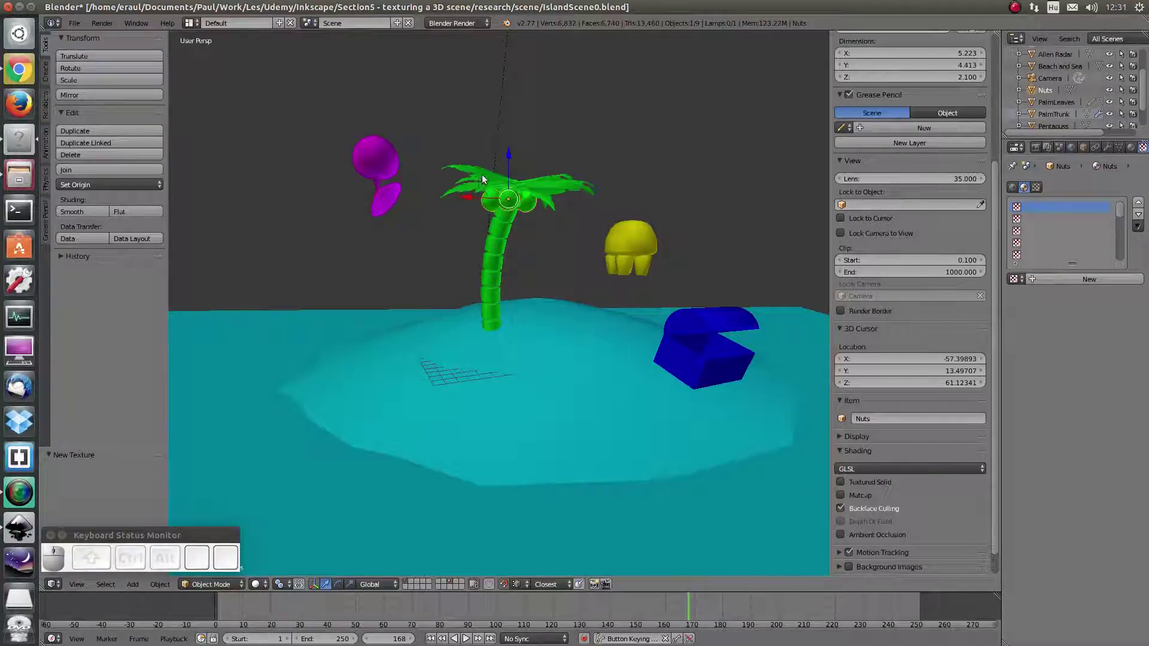
right_click(490, 184)
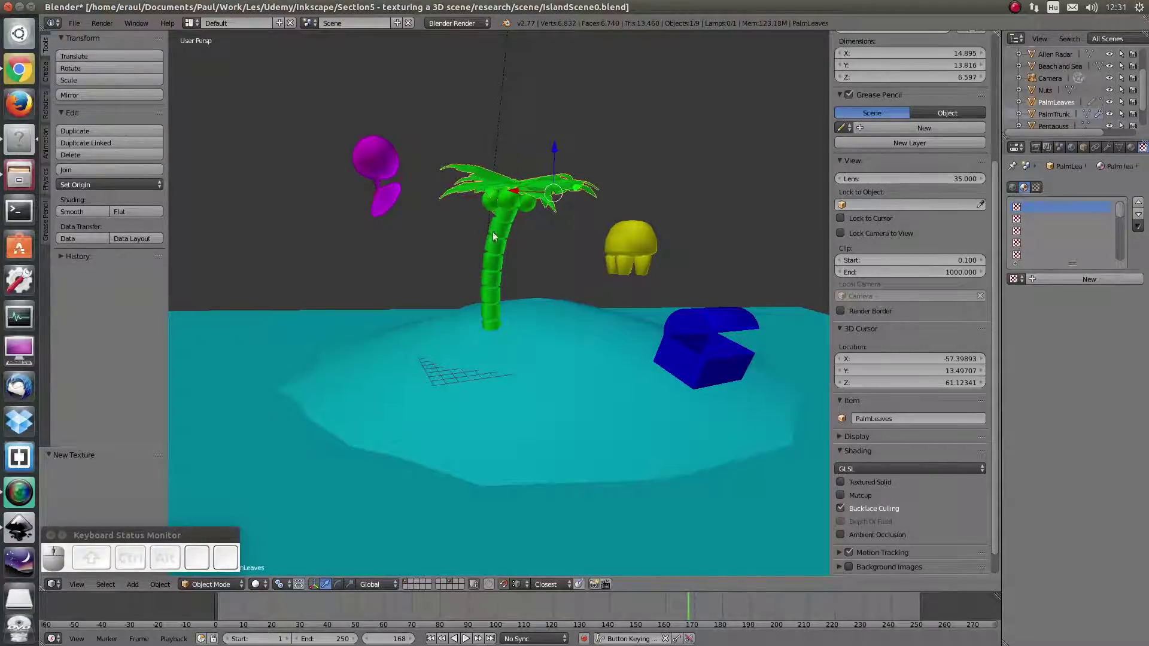
right_click(489, 264)
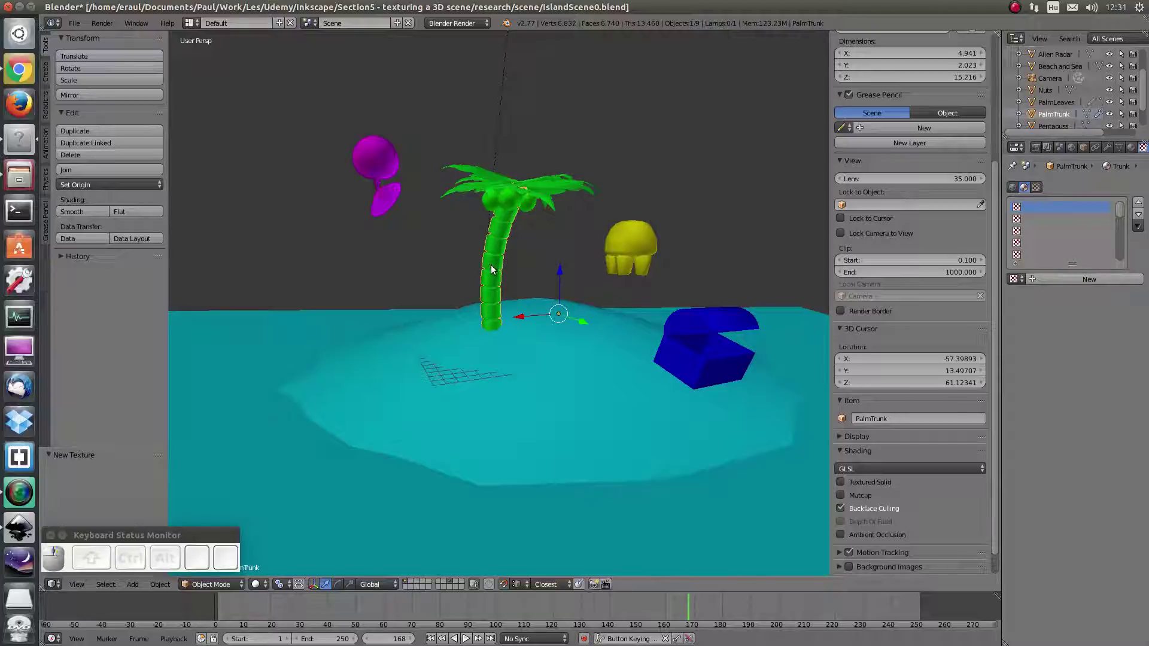
Step: Enter Edit Mode on the palm trunk and deselect its whole mesh to examine the seams
key(Tab)
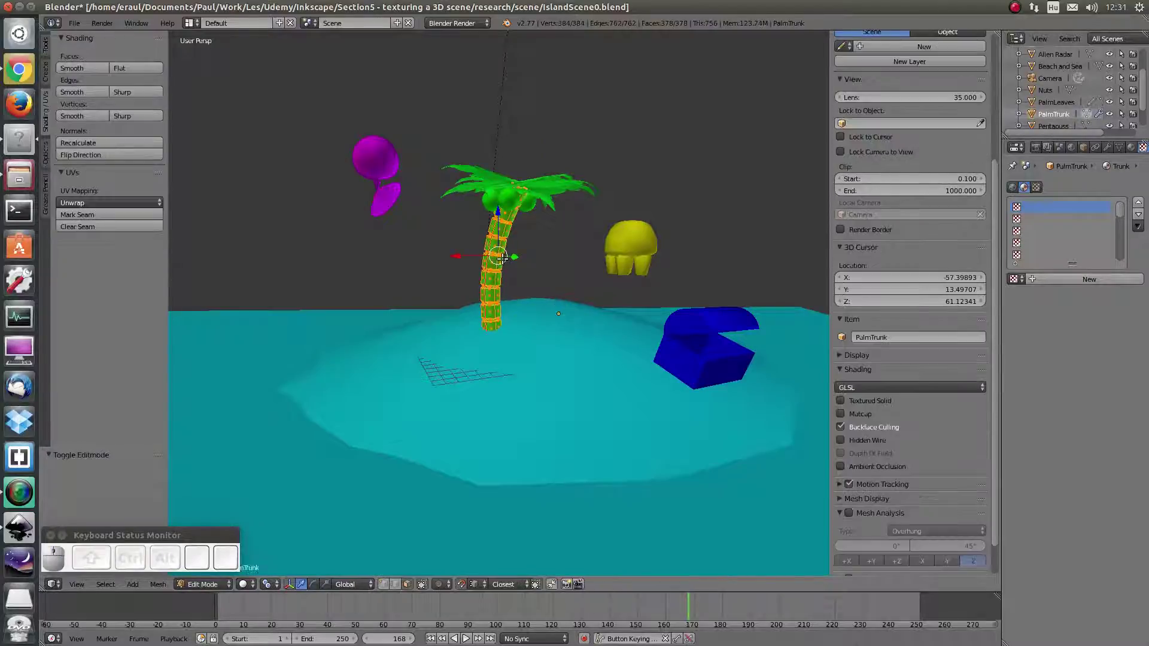
scroll(511, 251, up, 4)
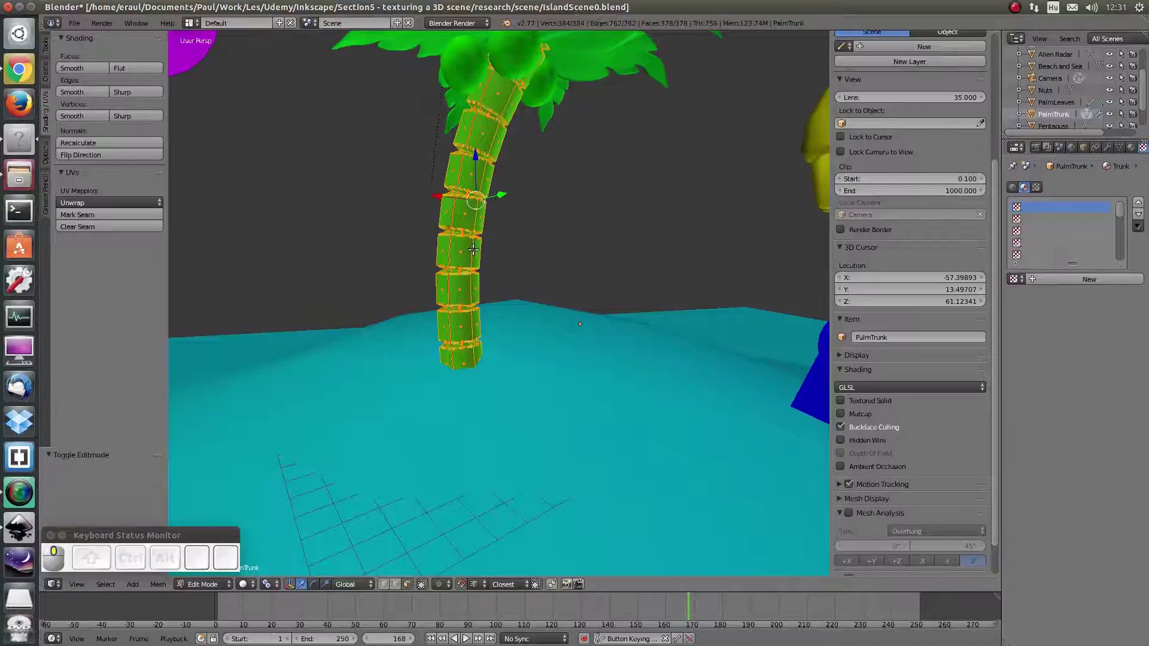
scroll(486, 257, up, 2)
key(a)
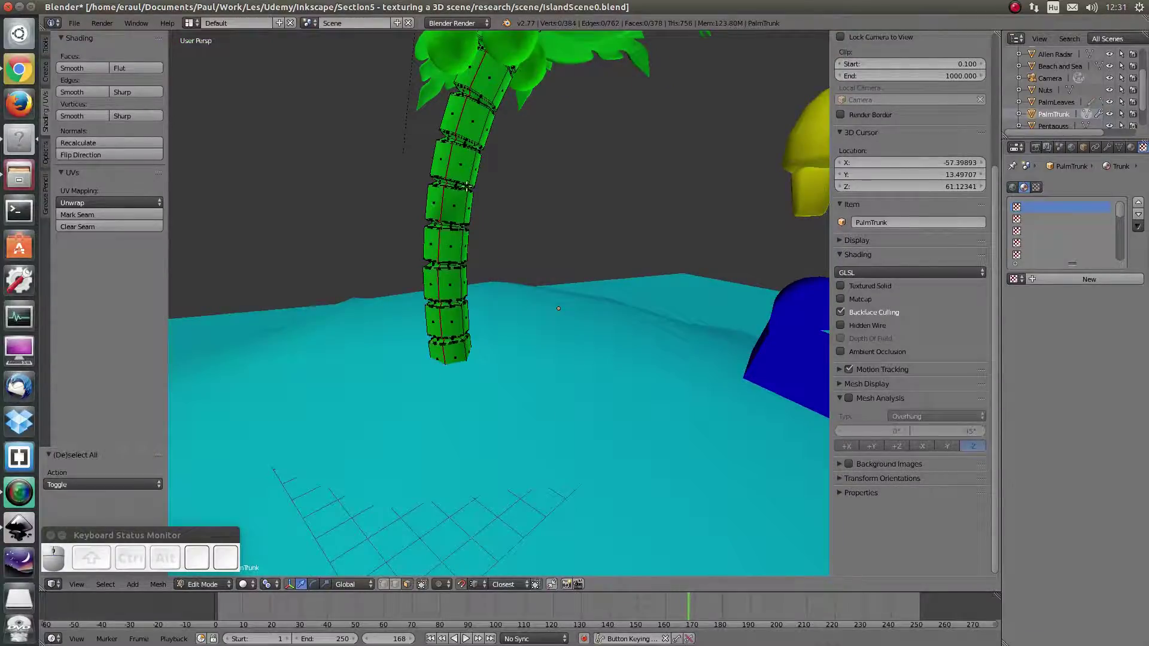
scroll(466, 182, down, 5)
drag(460, 166, 441, 158)
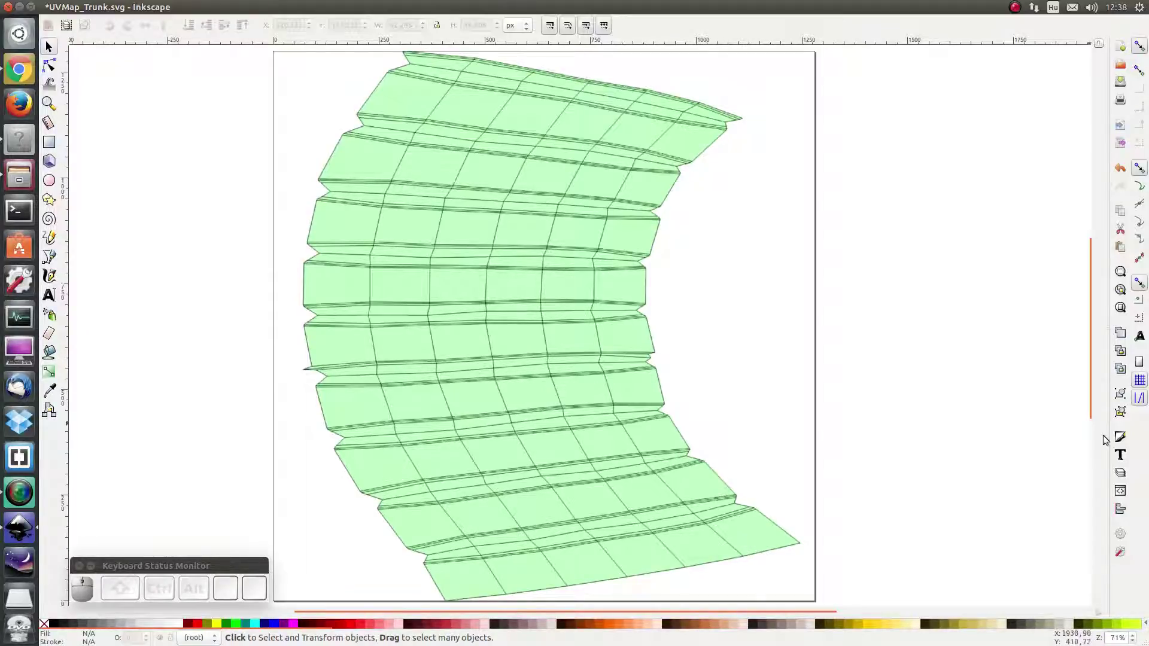
Step: In Inkscape, create a layer named UVmap and a layer named Texture above it in UVMap_Trunk.svg
click(1118, 474)
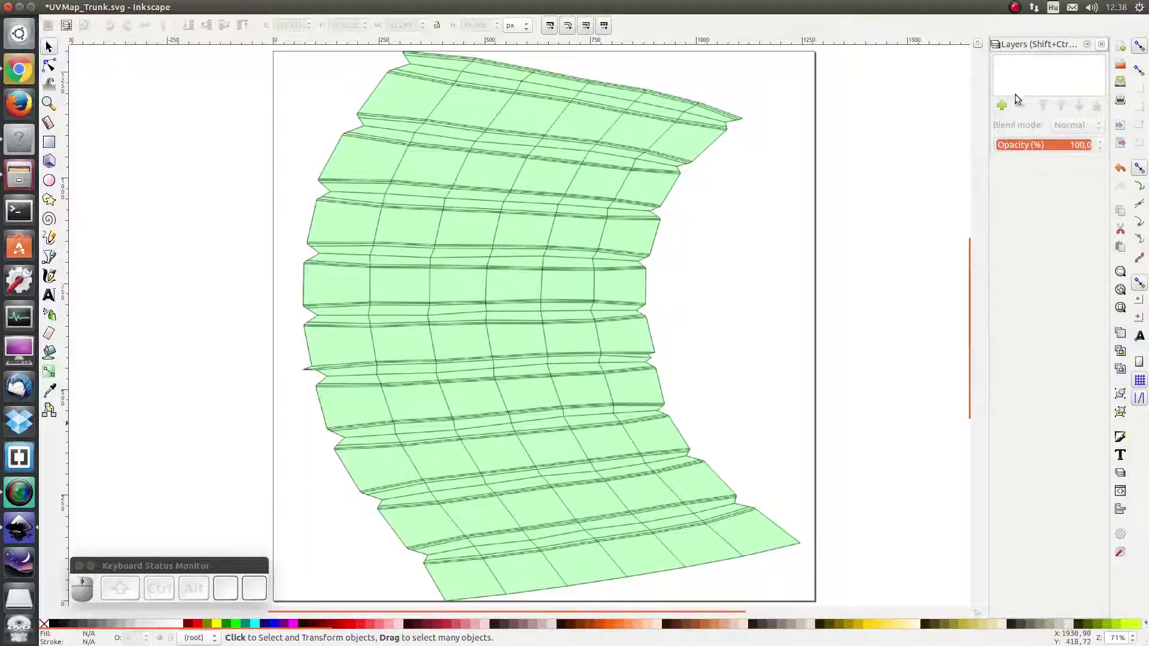
click(1001, 106)
text(UVmap)
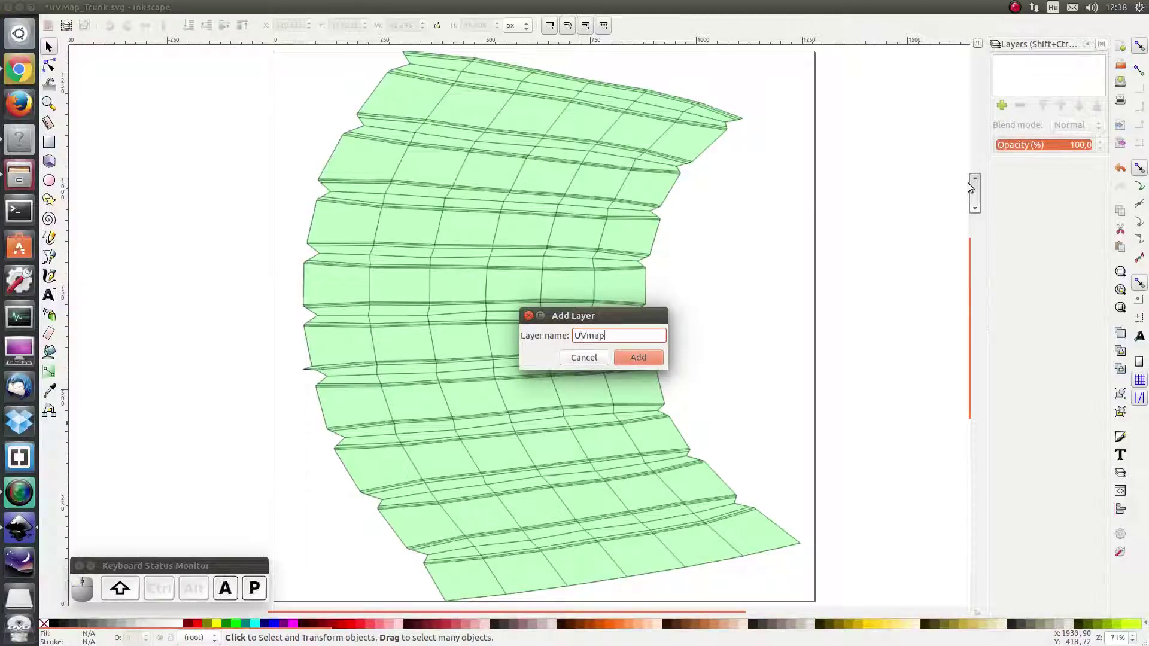
key(Return)
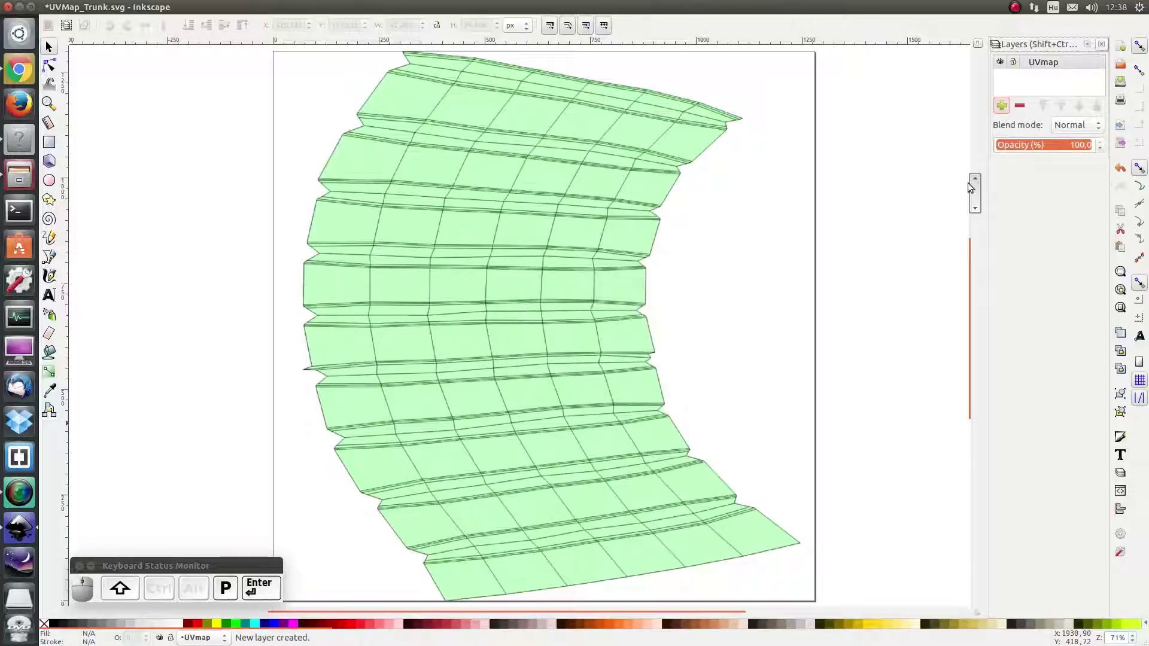
click(1002, 105)
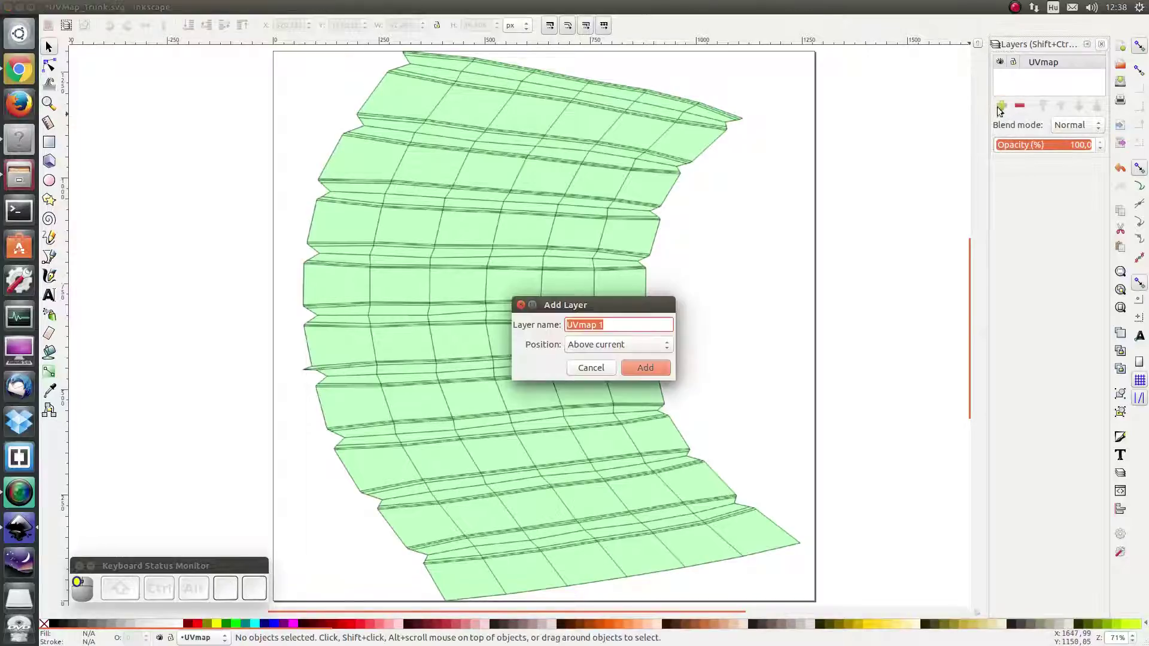
text(Texture)
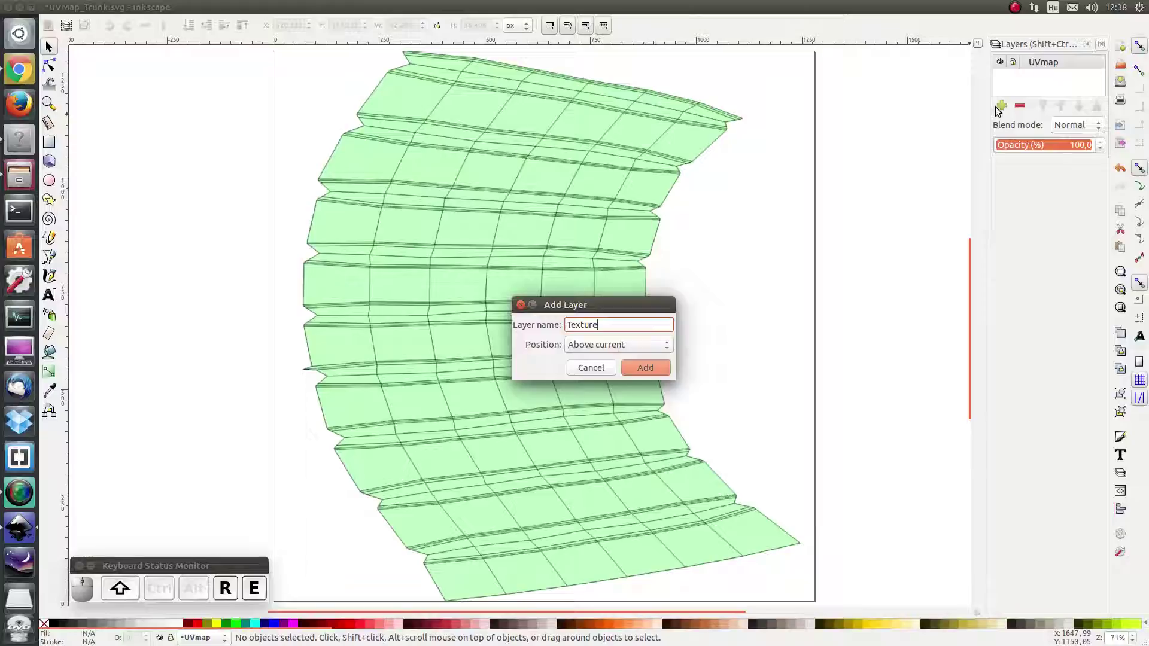
key(Return)
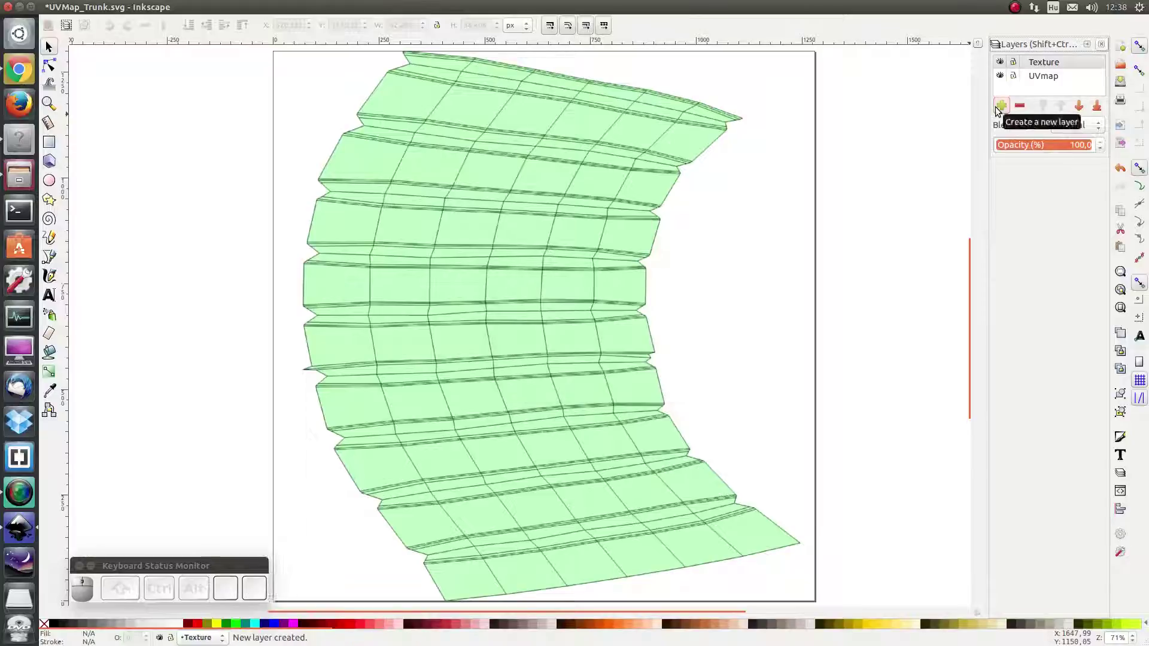
Step: Move the trunk's UV layout image onto the UVmap layer at its original position and lock that layer
click(475, 150)
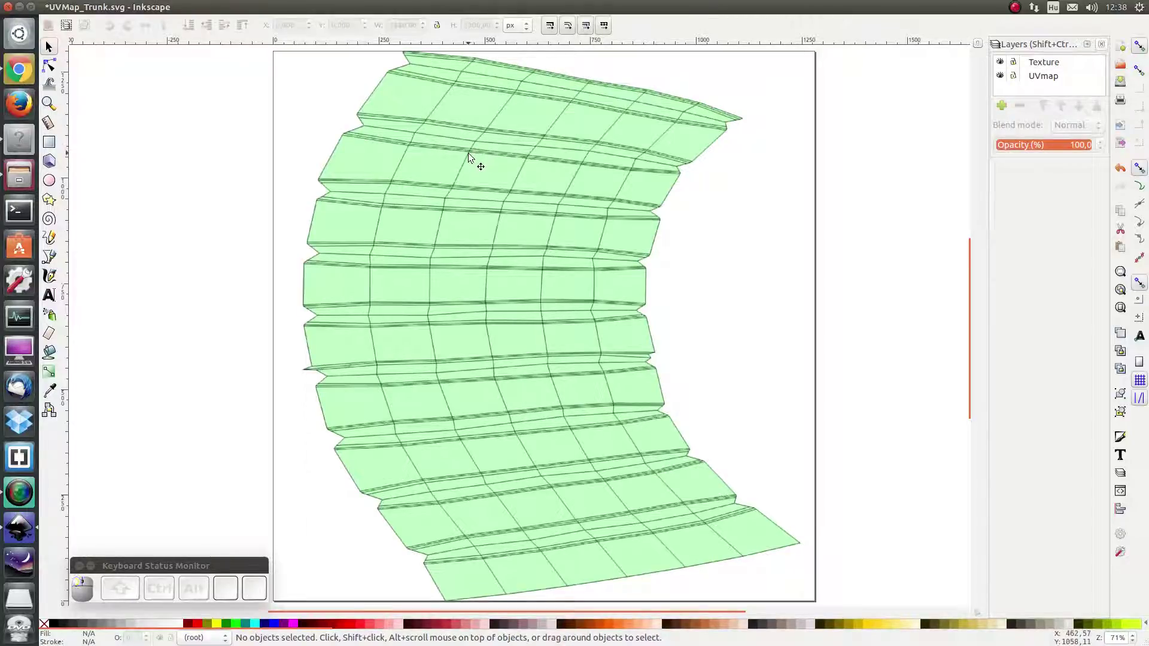
click(470, 159)
key(ctrl+x)
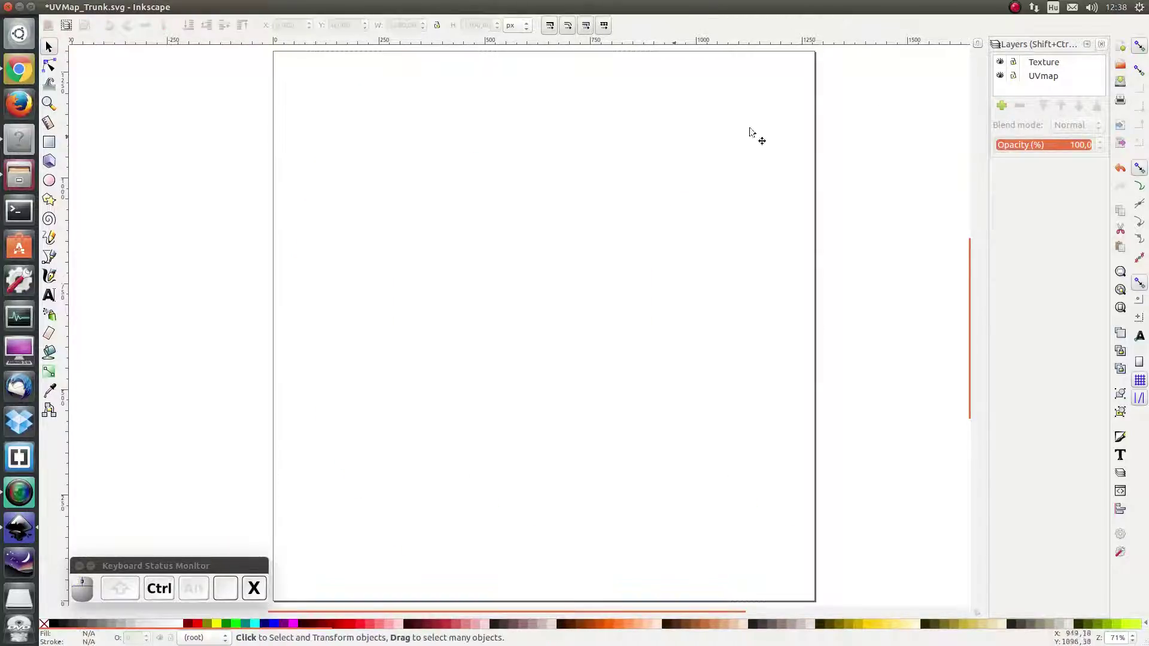
click(1042, 77)
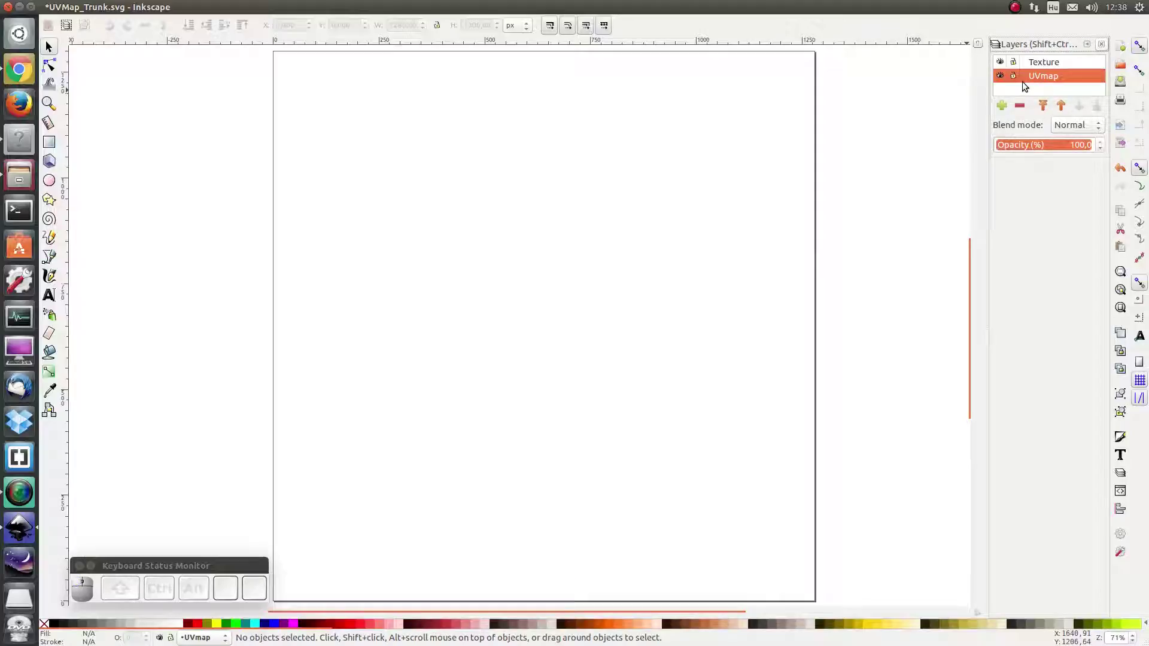
key(ctrl+alt+v)
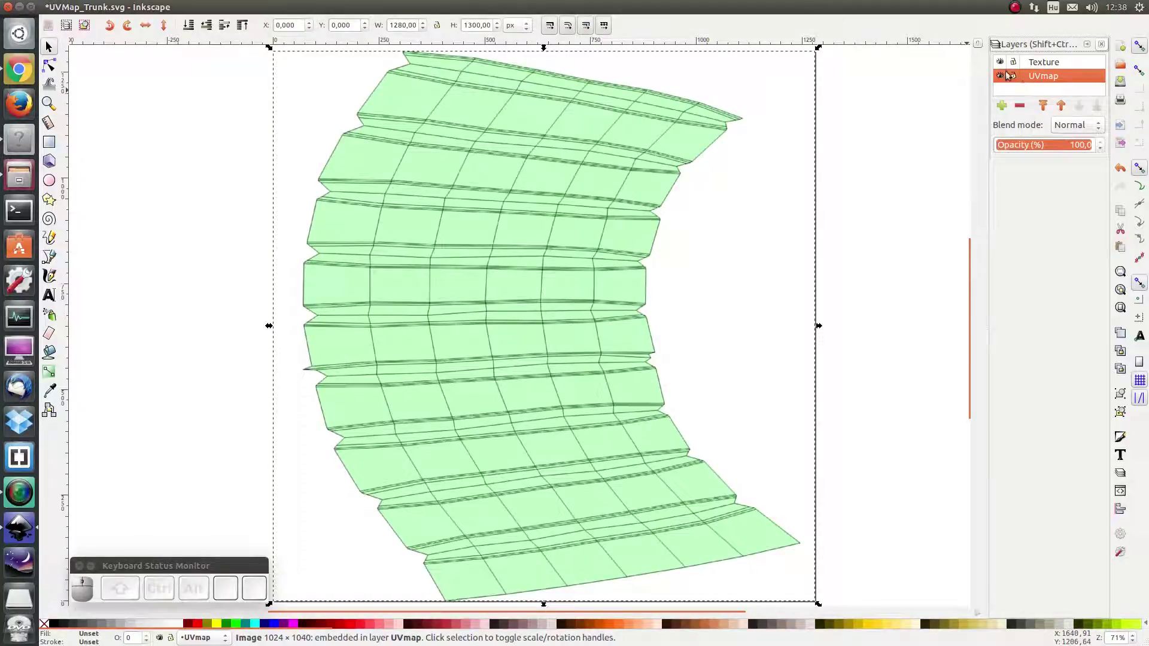
click(1012, 75)
Step: Draw a 1280 × 1300 px rectangle on the Texture layer so that it covers the whole page
click(1055, 66)
click(49, 142)
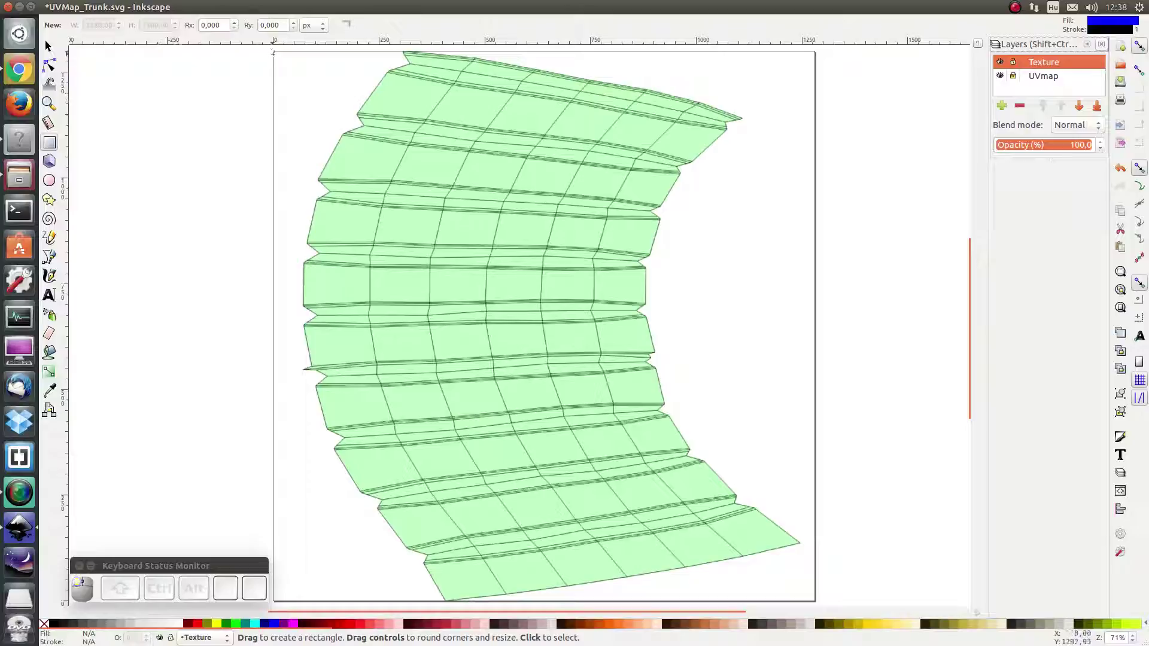
drag(273, 52, 814, 600)
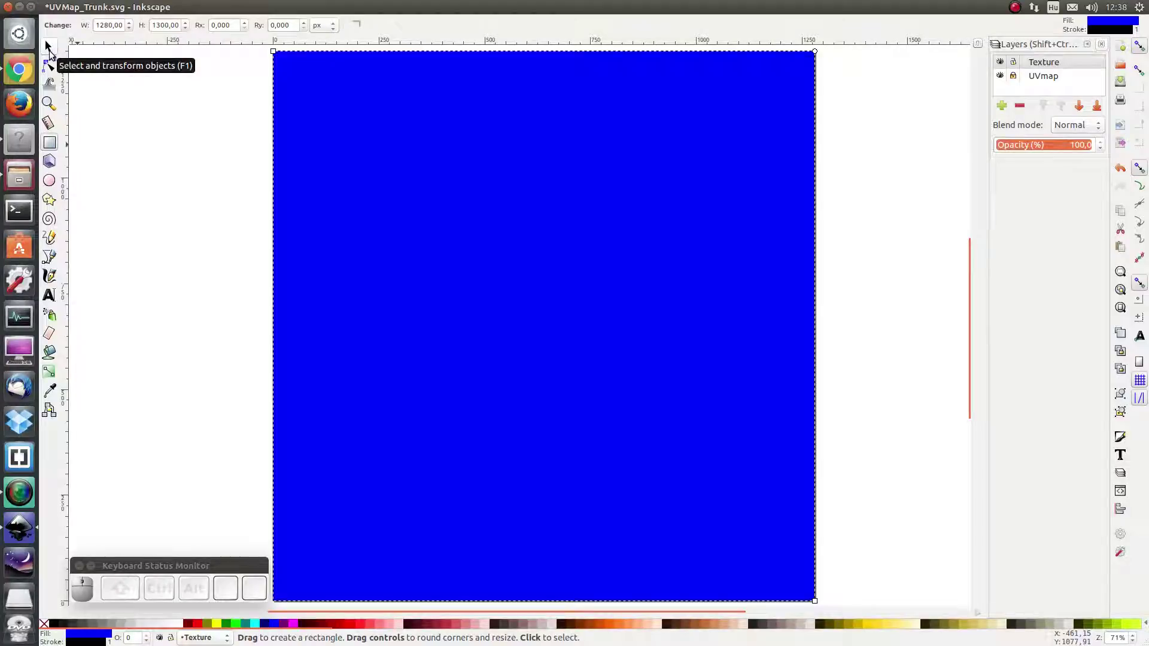
Step: Give the rectangle a linear gradient fill running nearly vertically, from the opaque end at the page's lower edge to the transparent end at its upper edge
click(1120, 437)
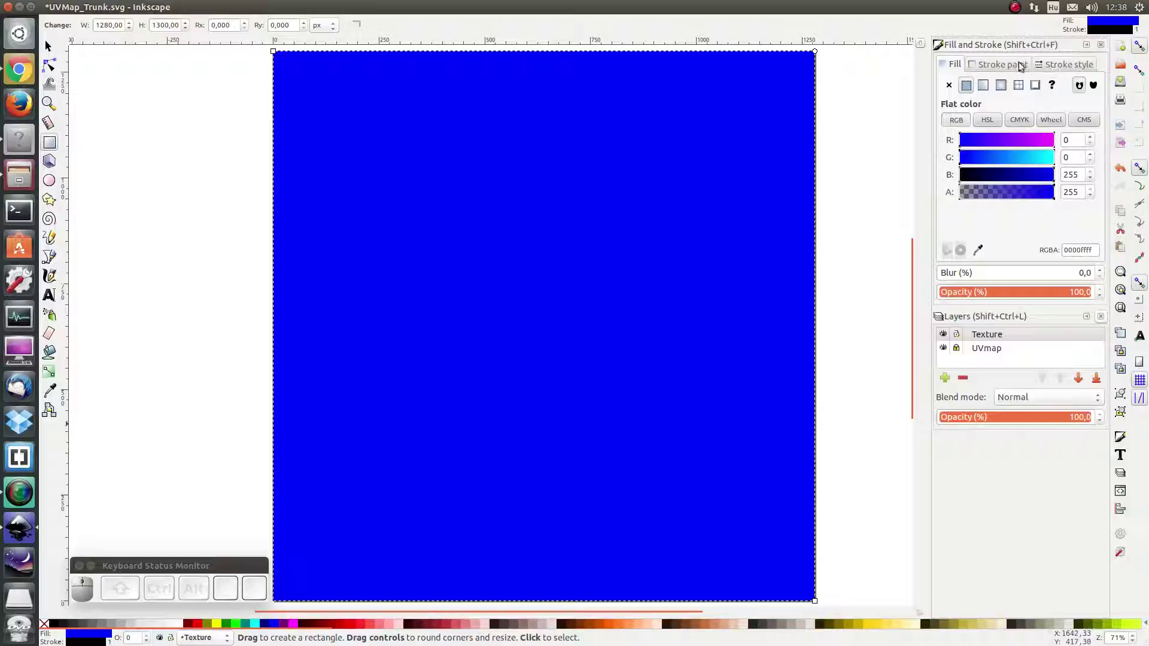
click(983, 84)
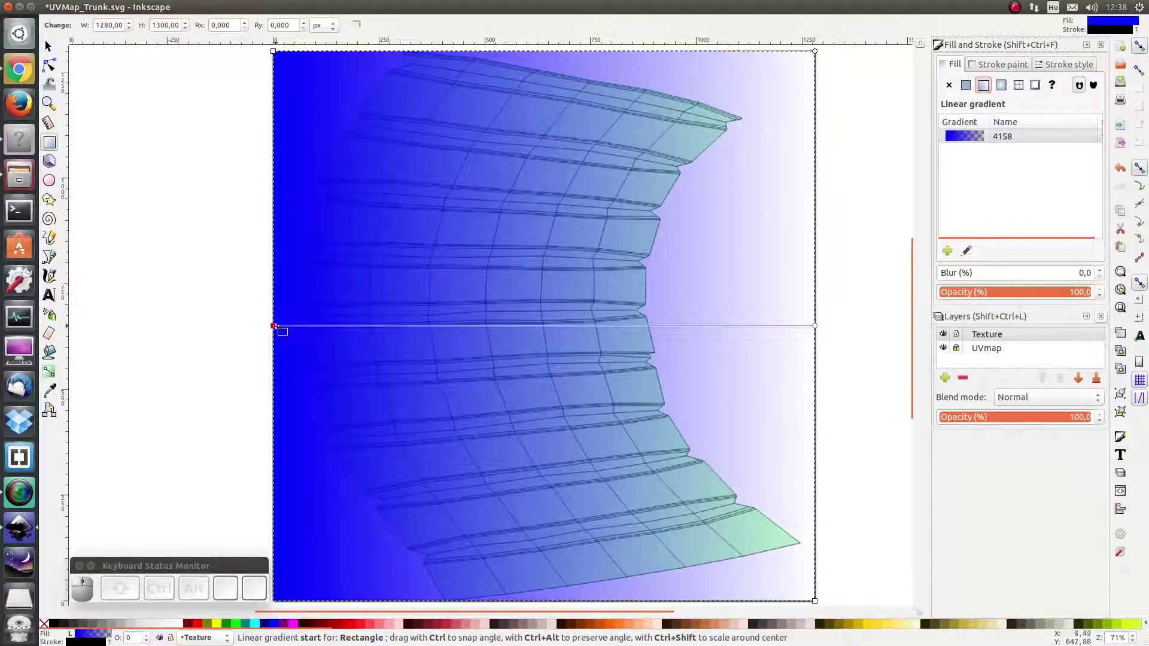
drag(282, 331, 576, 599)
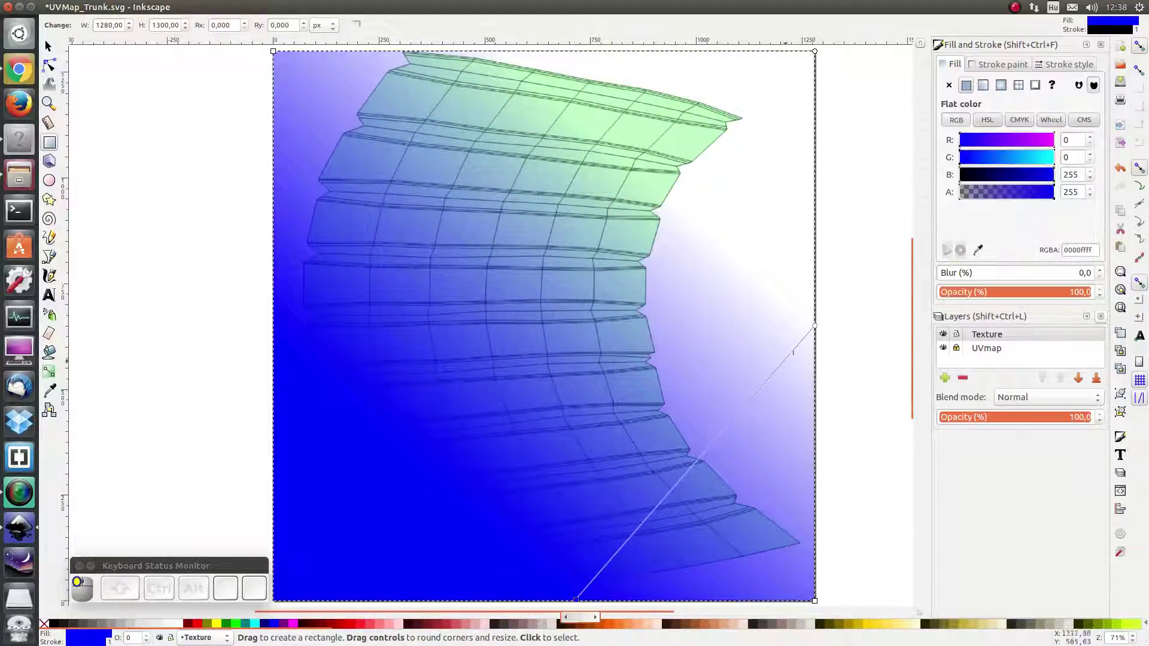
drag(815, 323, 541, 49)
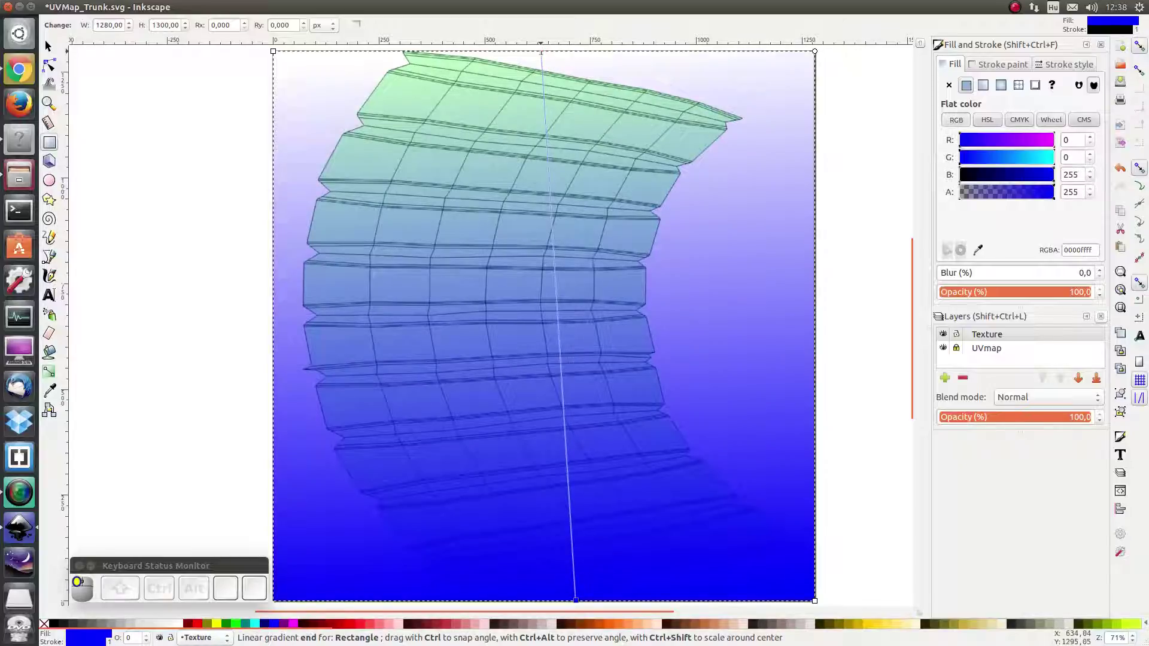
drag(576, 599, 554, 596)
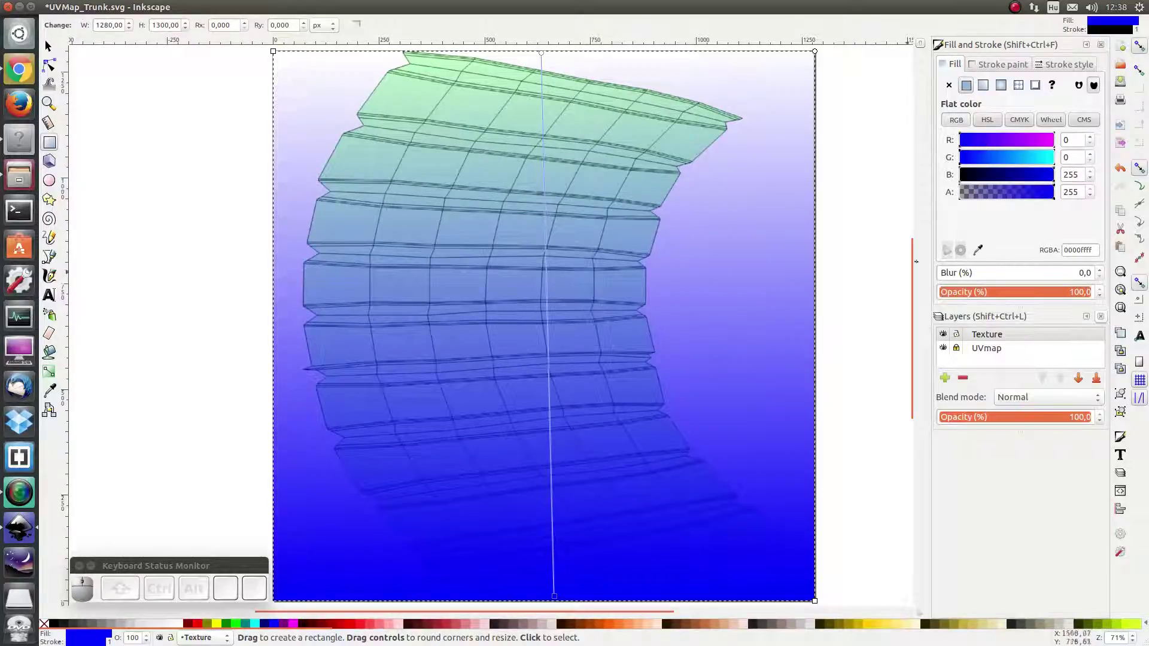
Step: Set the lower gradient stop to green with hue 82 and the upper stop to fully opaque yellow with hue 45, and save the document
click(986, 119)
drag(969, 139, 989, 138)
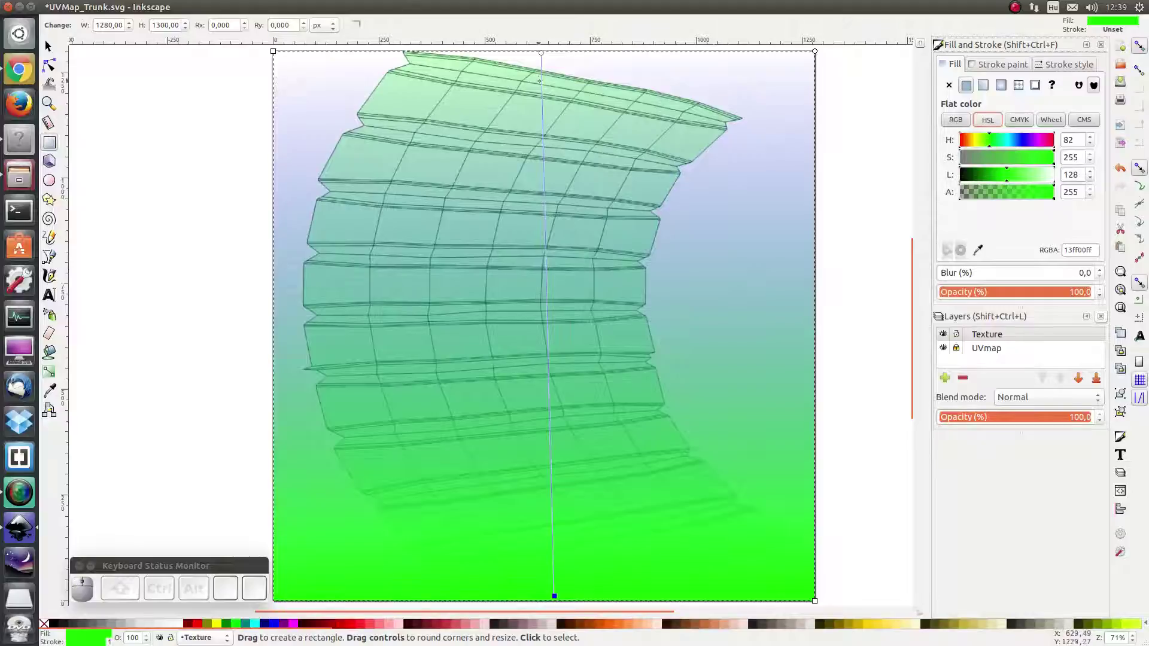
click(542, 53)
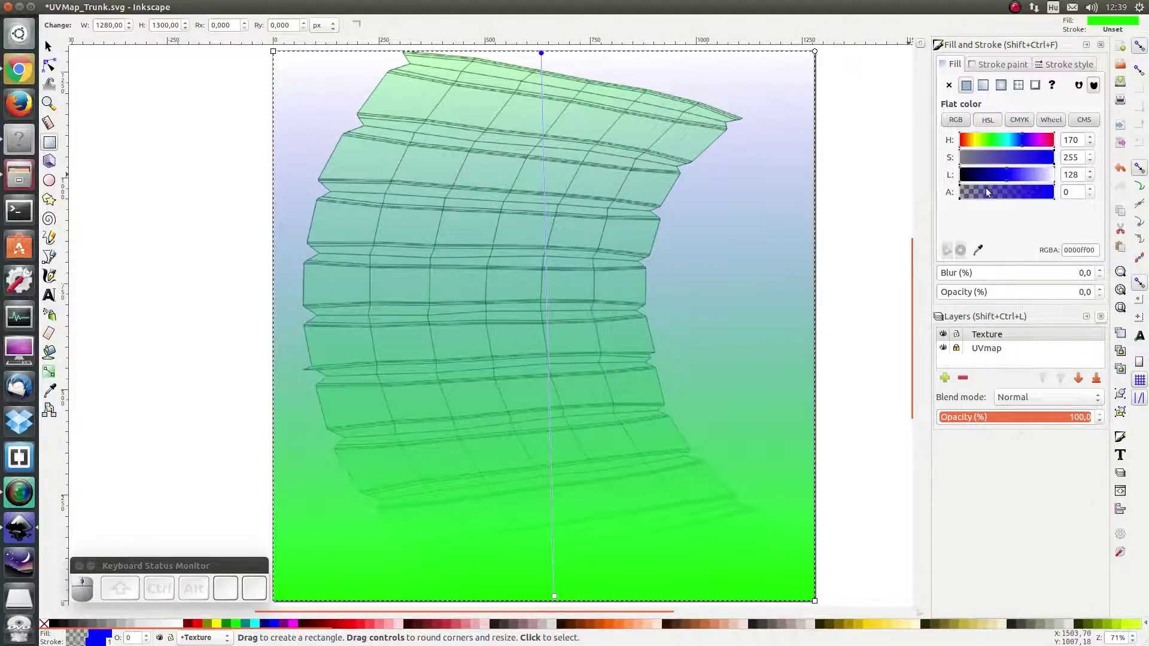
drag(987, 191, 1064, 190)
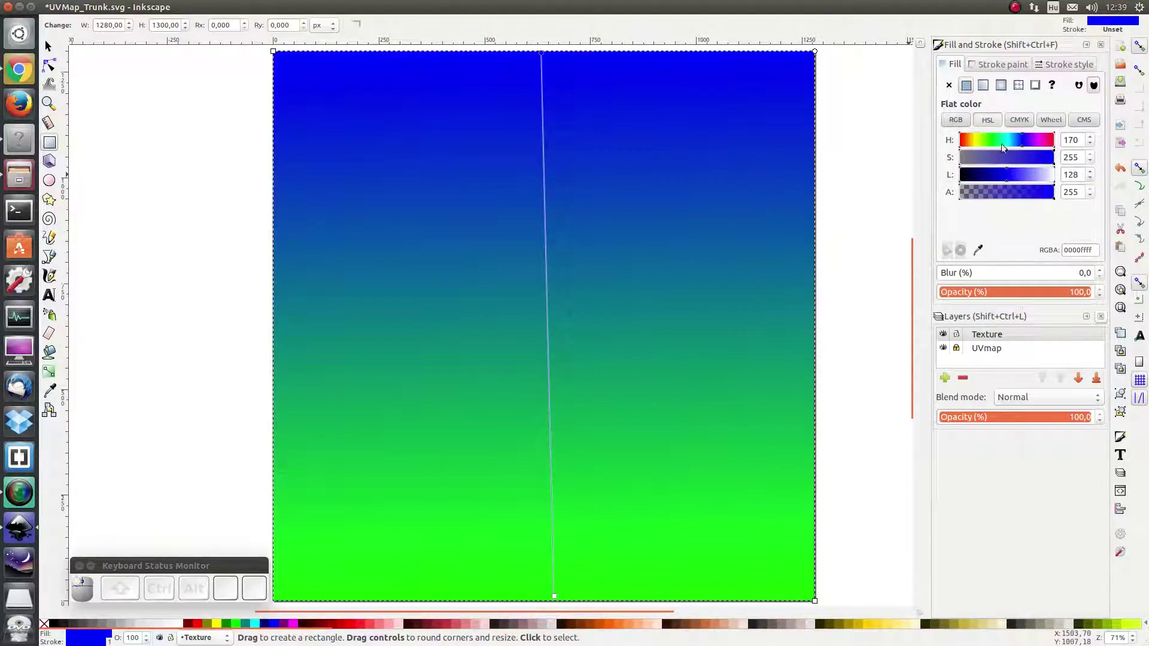
drag(1002, 147, 976, 143)
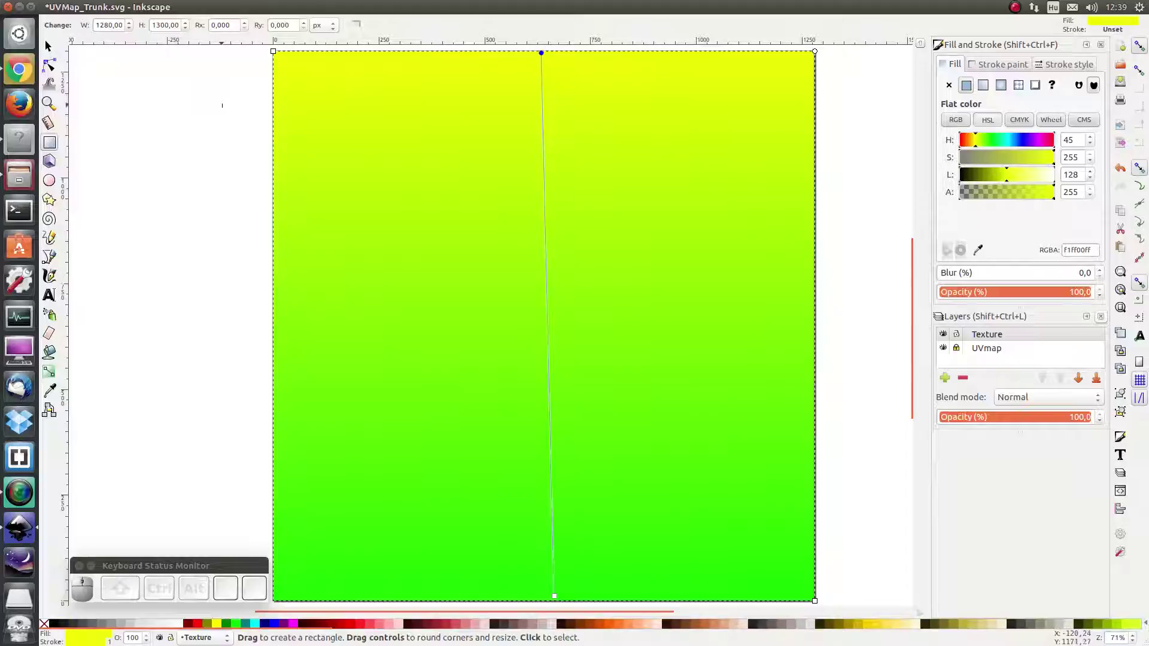
key(ctrl+s)
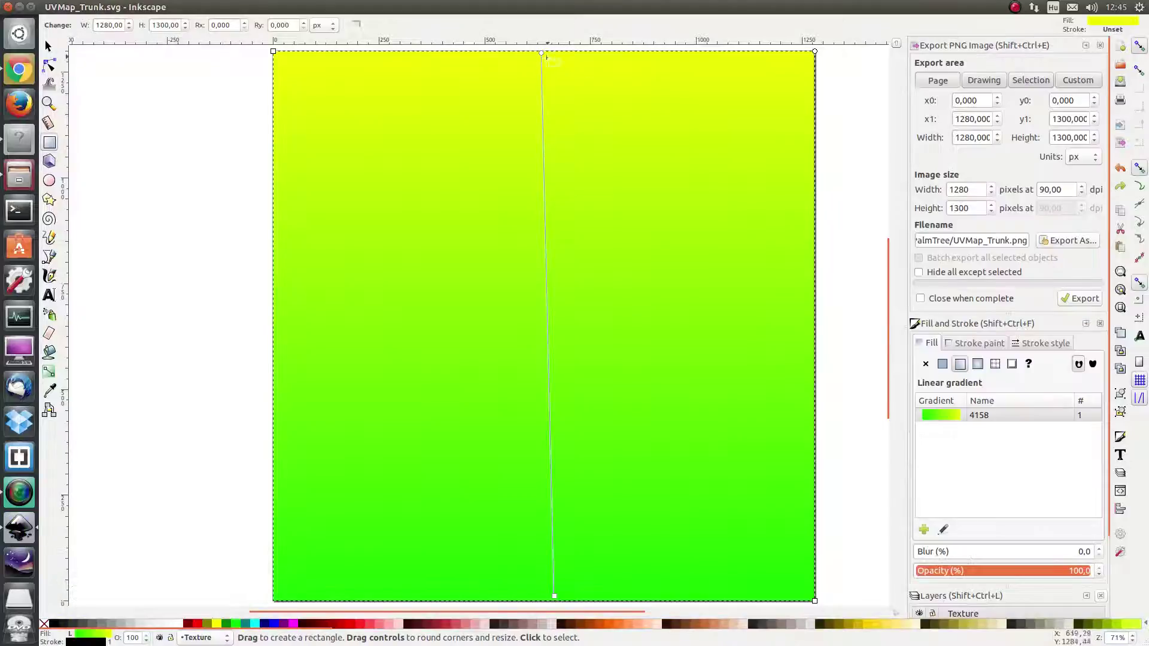
Step: Move the yellow gradient stop down to about a quarter of the page height above the lower edge, directly above the green stop, and save
drag(544, 62, 550, 446)
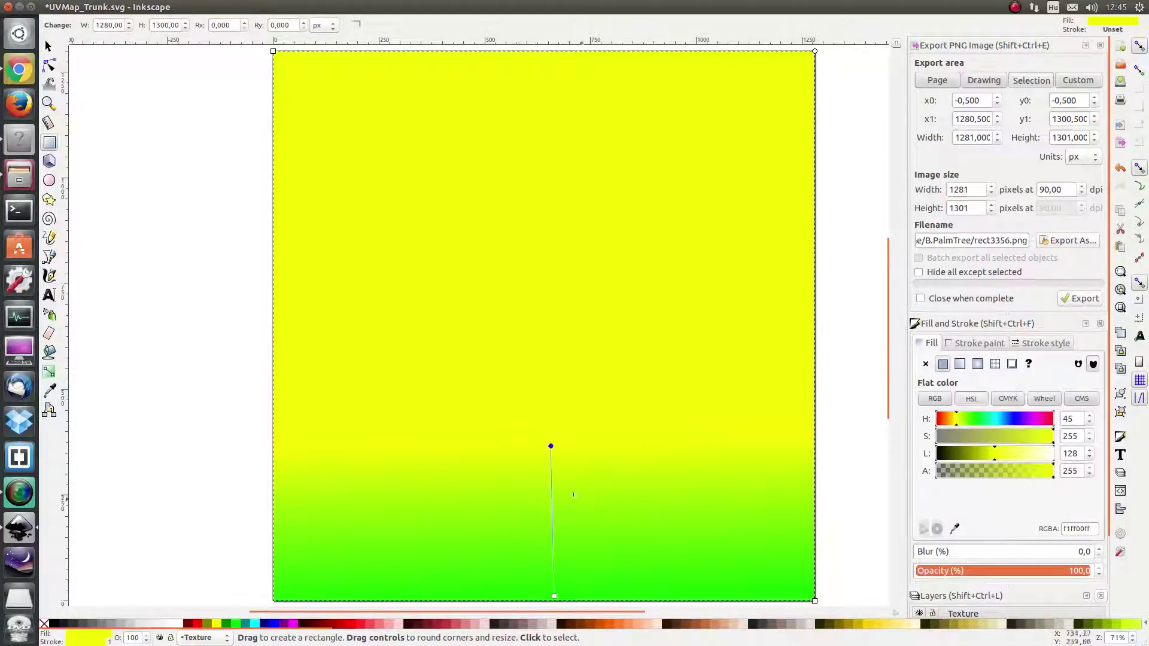
drag(552, 454, 555, 445)
key(ctrl+s)
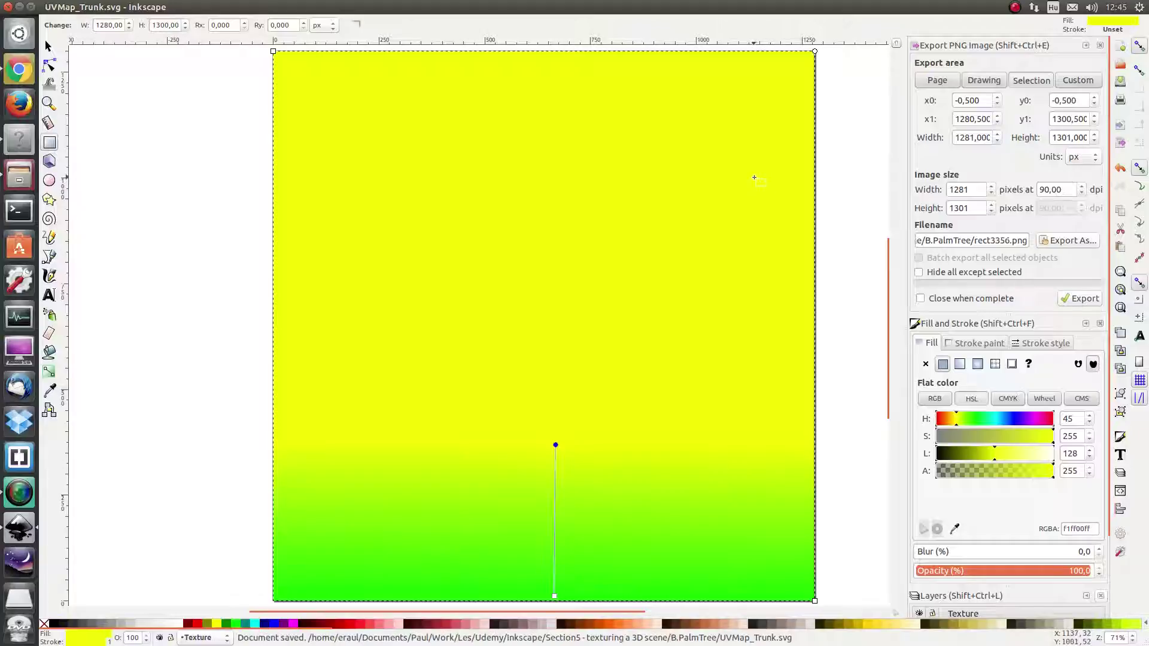
Step: Export the page area at 1280 × 1300 px as UVMap_Trunk.png, replacing the existing file
click(937, 81)
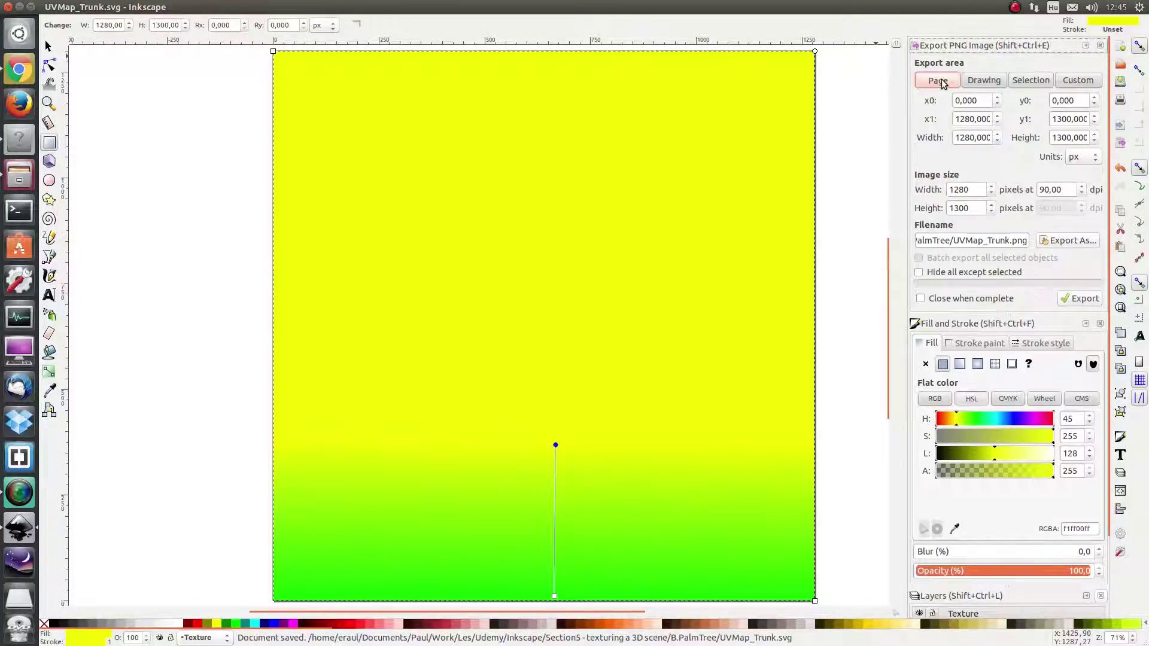
click(1081, 298)
click(707, 387)
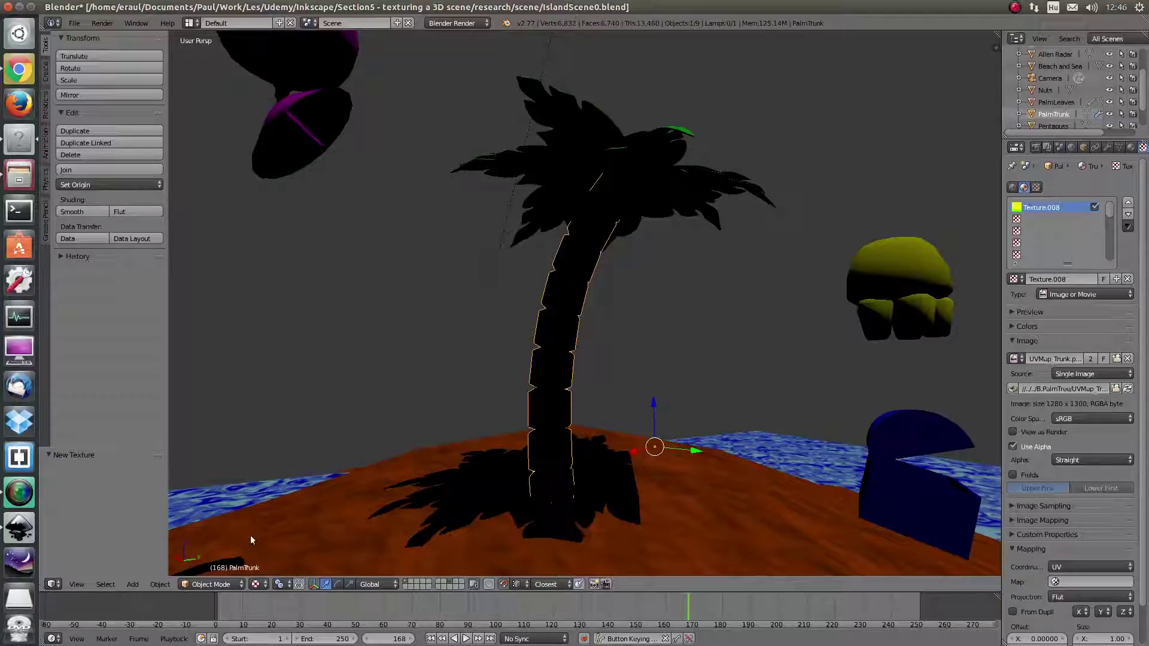
Step: Display the viewport in Rendered shading and examine the yellow-to-green gradient on the palm trunk up close
click(261, 585)
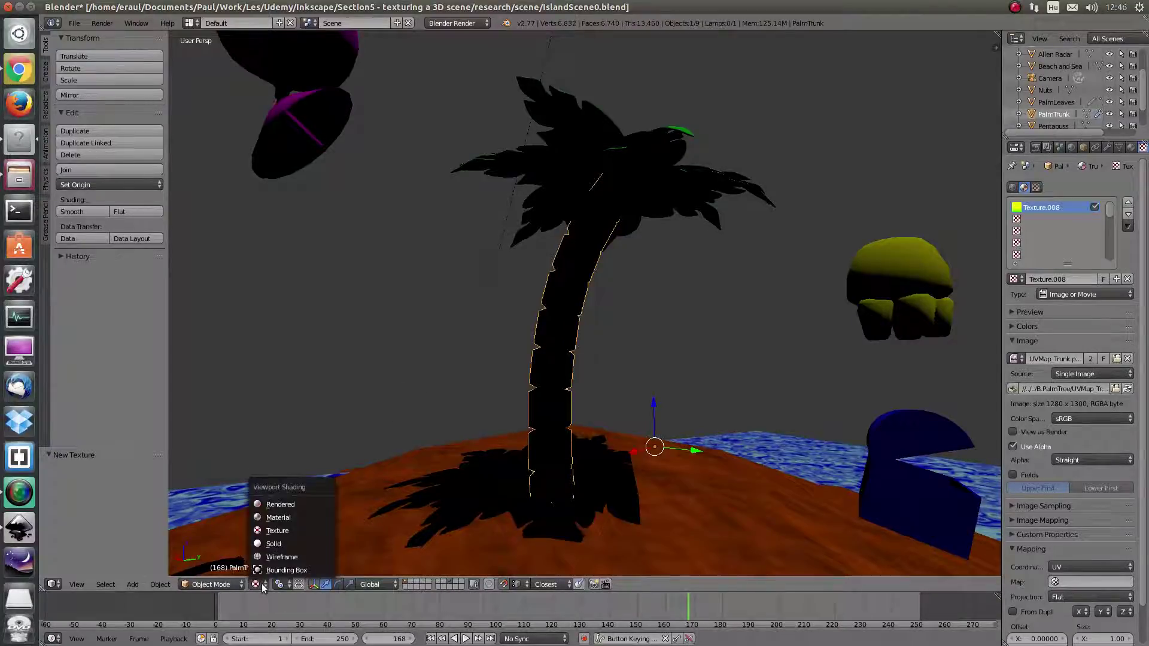
click(292, 505)
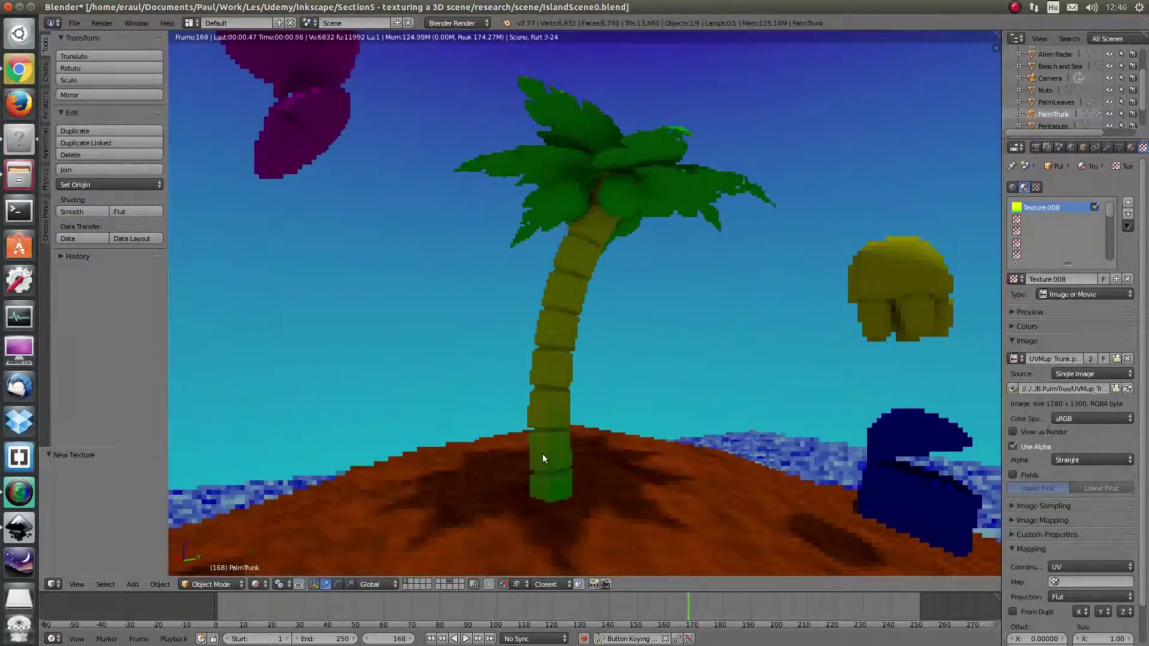
scroll(649, 409, up, 1)
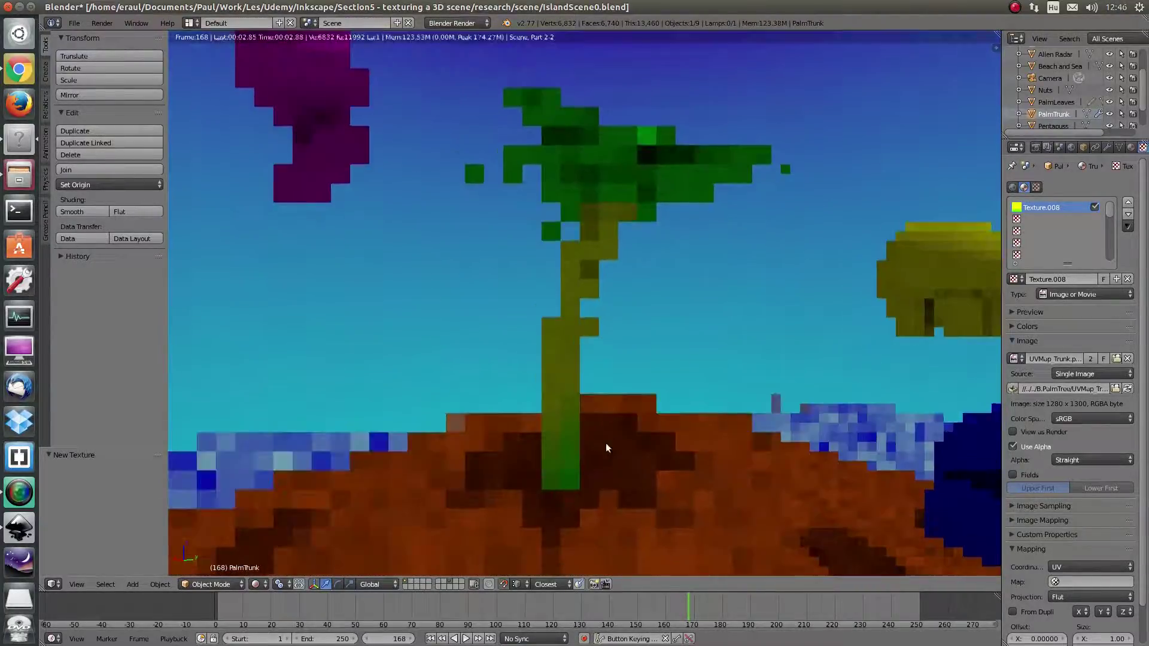
scroll(555, 483, up, 2)
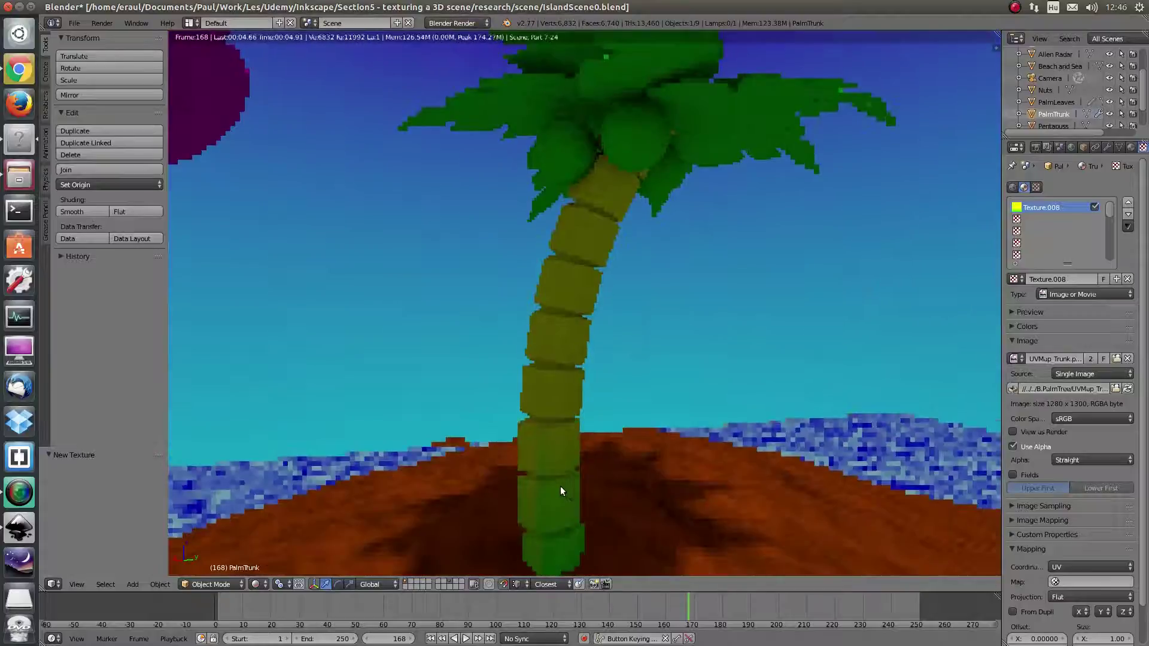
drag(559, 486, 573, 432)
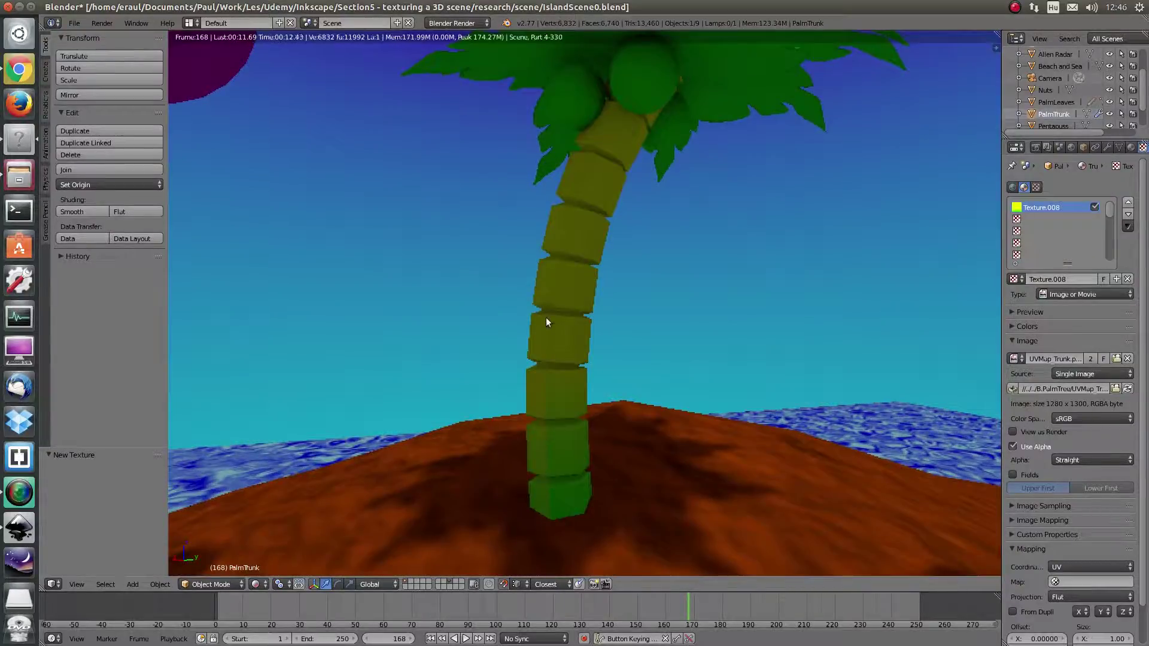
Step: Switch to Inkscape, select the gradient rectangle and lower the Texture layer's opacity to 55.9%
click(21, 528)
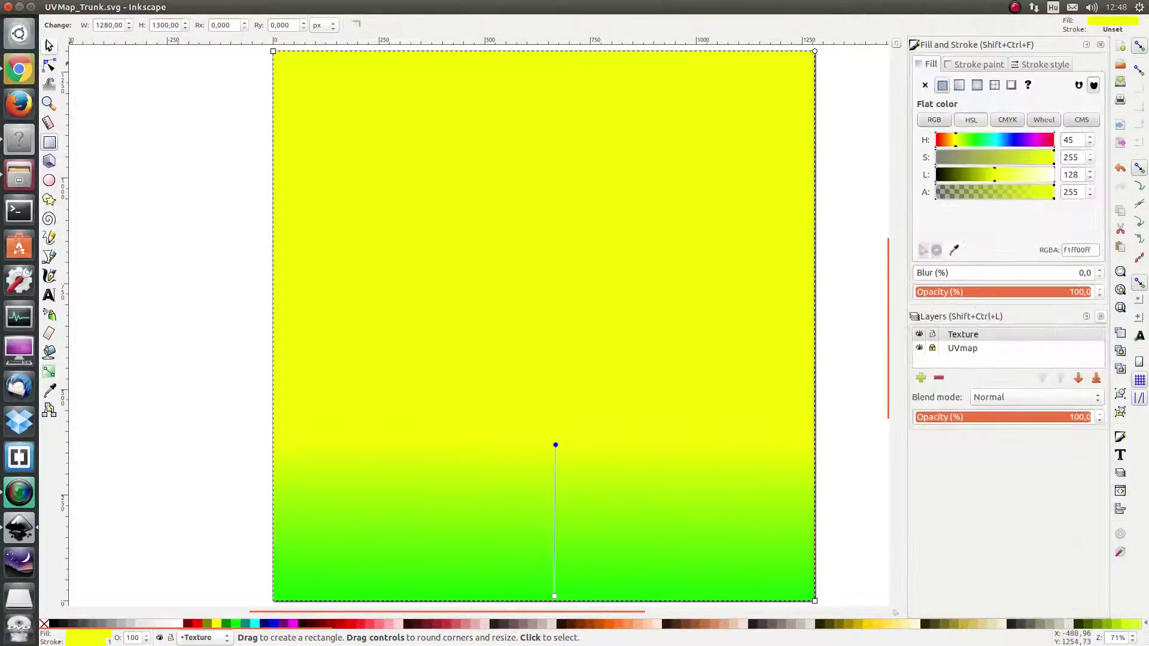
click(49, 48)
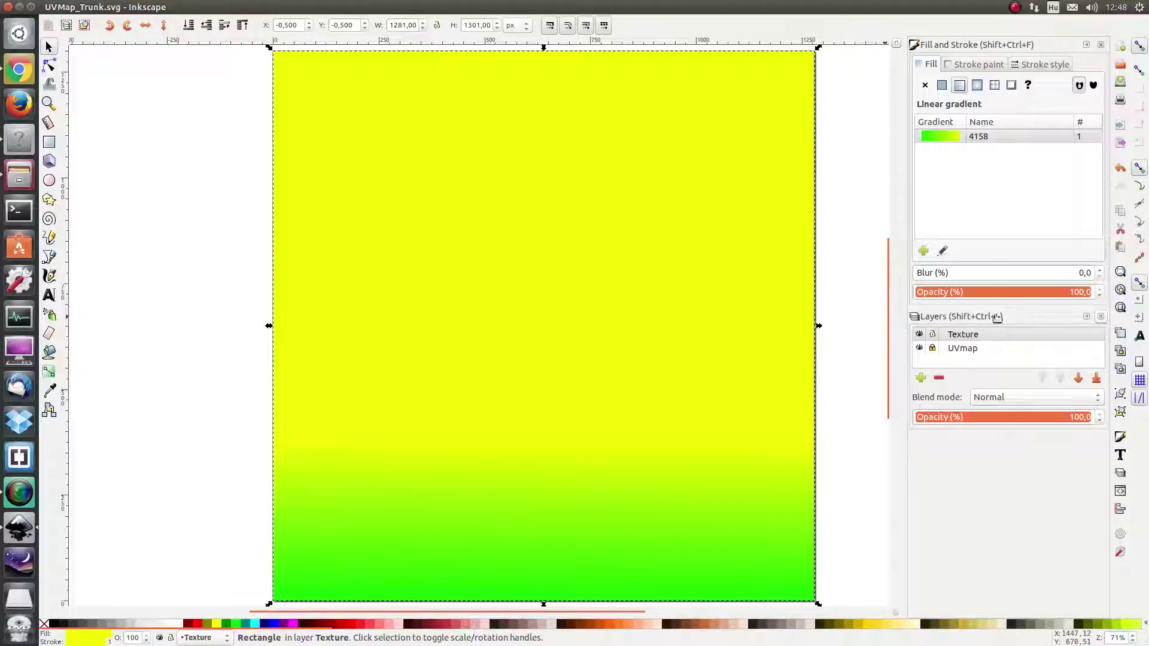
click(1014, 418)
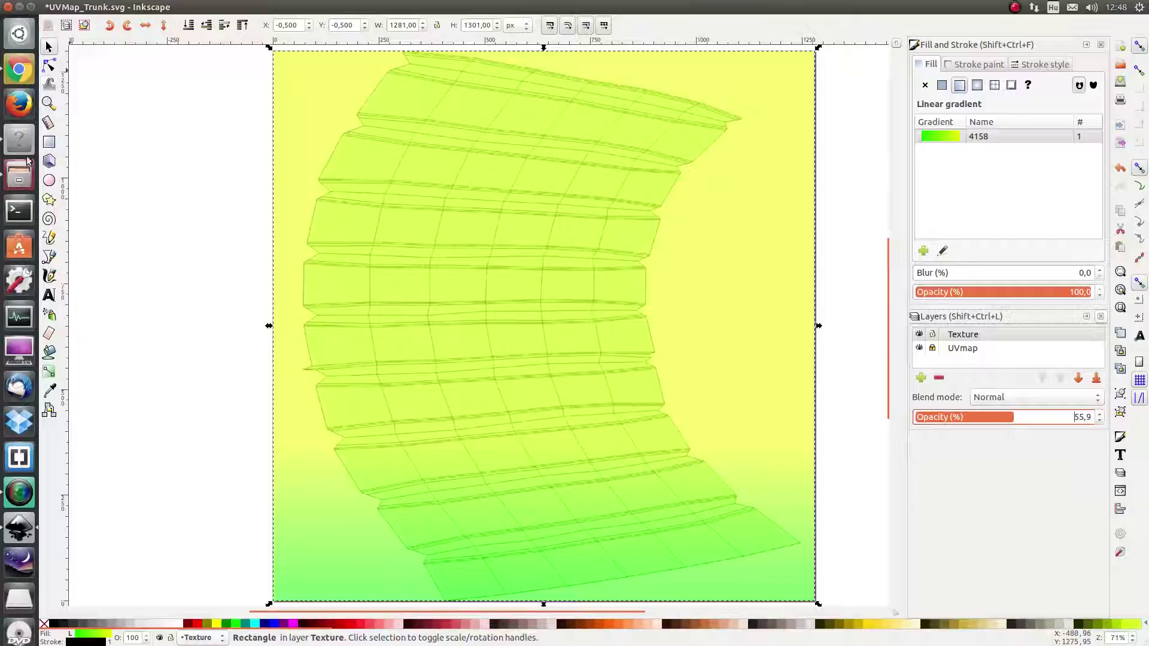
Step: Shrink the gradient rectangle from its upper edge to about 517 px high, keeping it on the page's lower part
click(49, 142)
click(49, 46)
drag(544, 49, 577, 381)
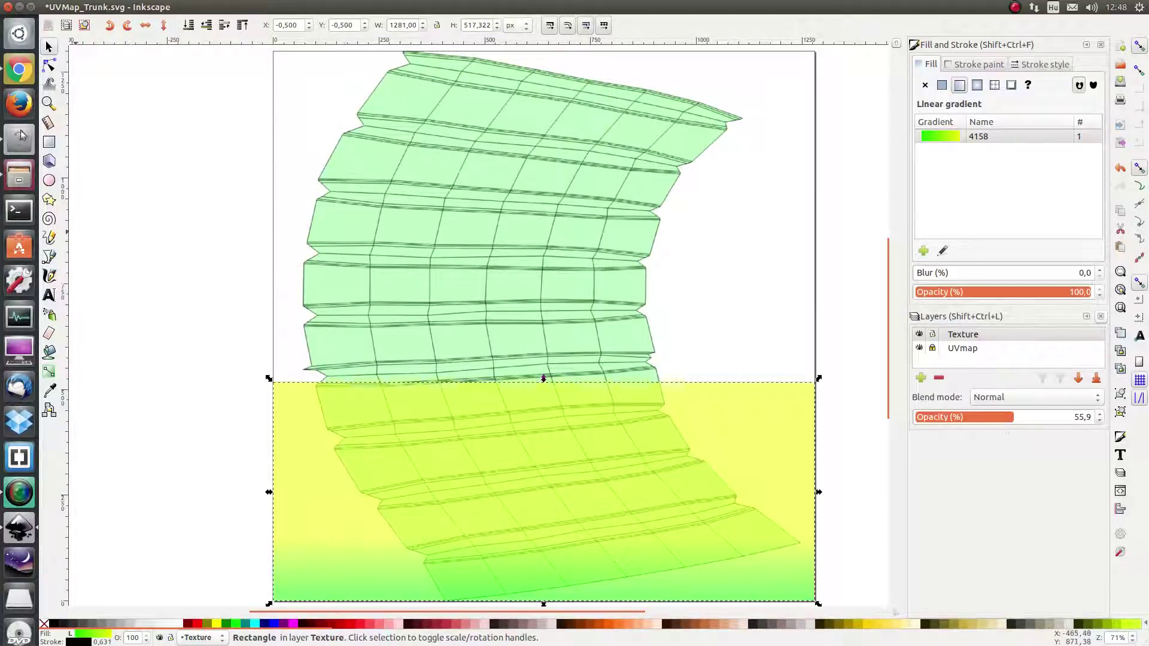
Step: Draw a plain yellow rectangle about 1280 × 795 px over the upper part of the page, slightly overlapping the gradient rectangle
click(49, 142)
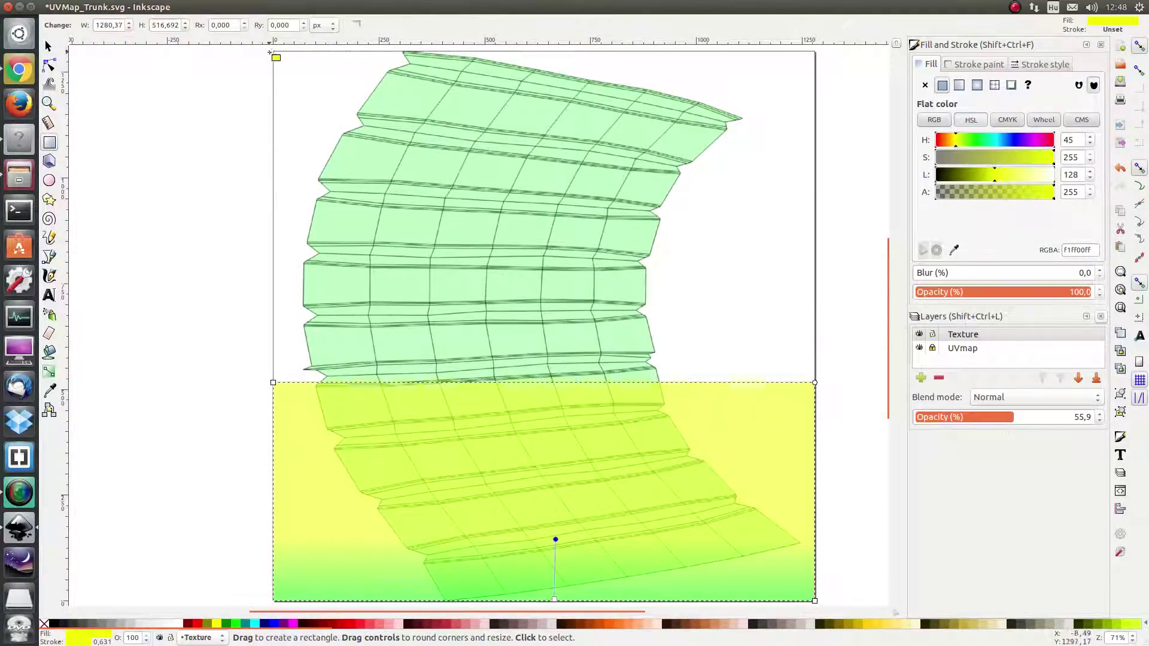
drag(272, 51, 814, 387)
click(955, 69)
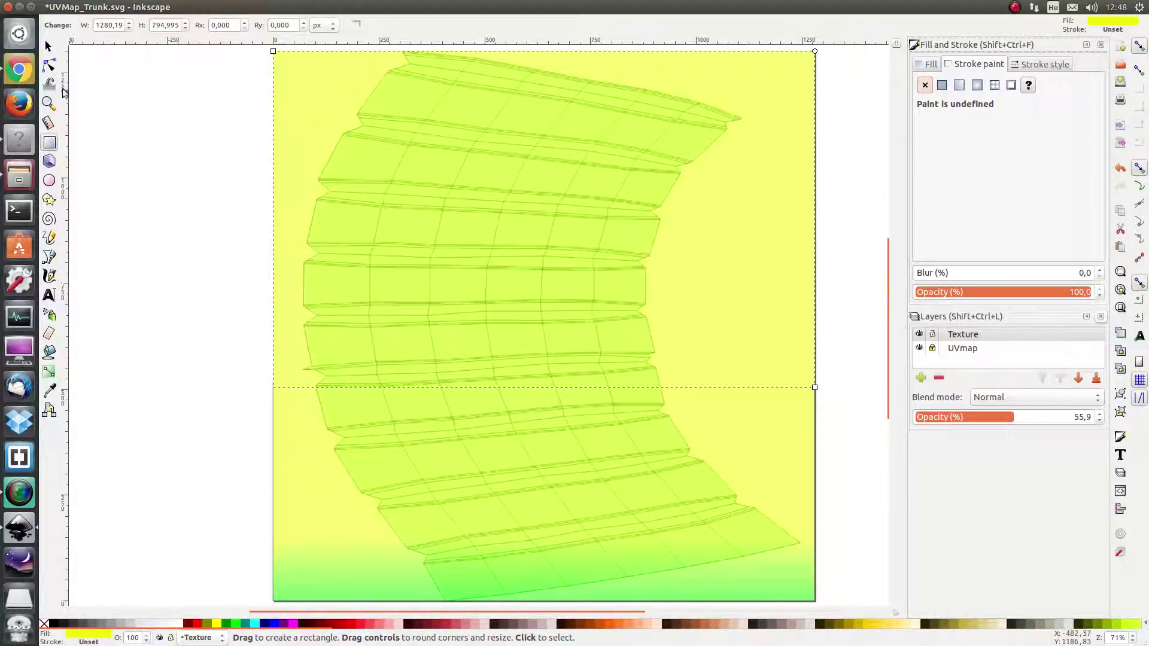
click(49, 256)
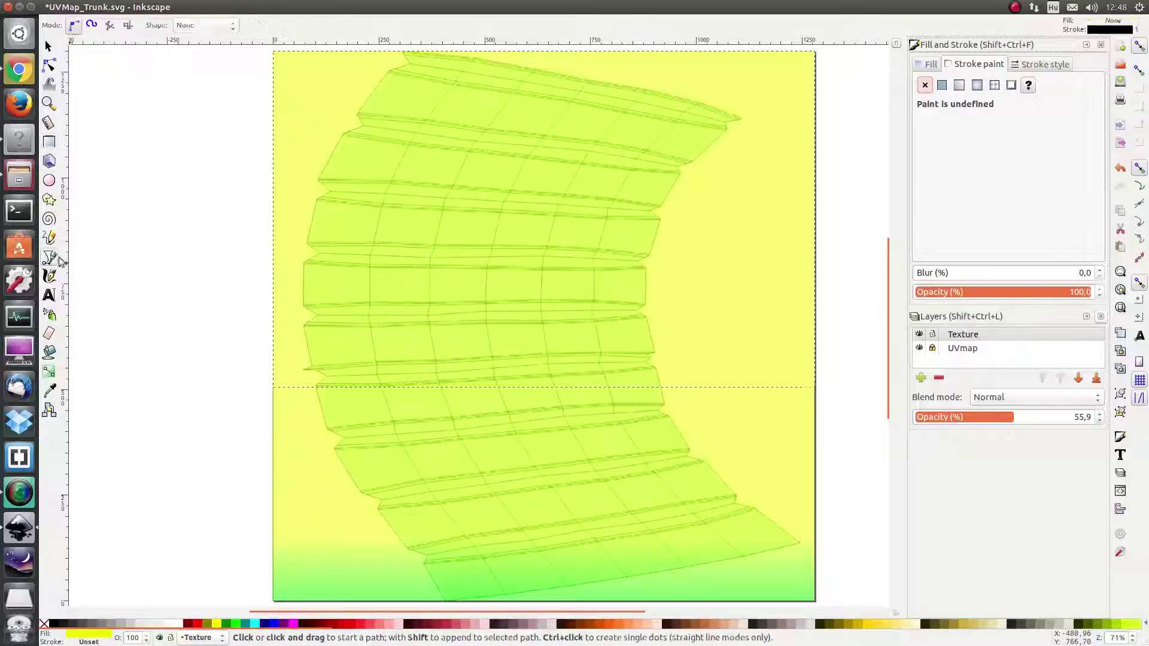
click(446, 567)
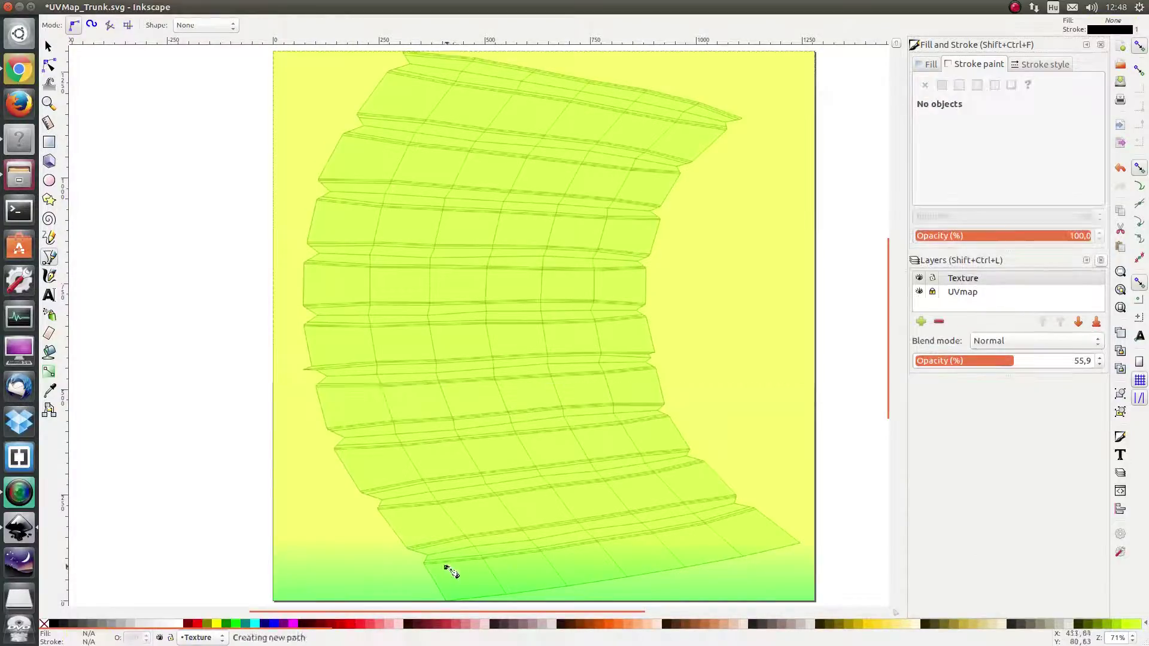
key(Escape)
Step: Tilt and lengthen the lower rectangle's gradient along the UV segments, from green near the page's lower edge to yellow higher up and further left
click(50, 373)
mouse_move(554, 599)
mouse_down()
mouse_move(555, 540)
mouse_move(532, 541)
mouse_up()
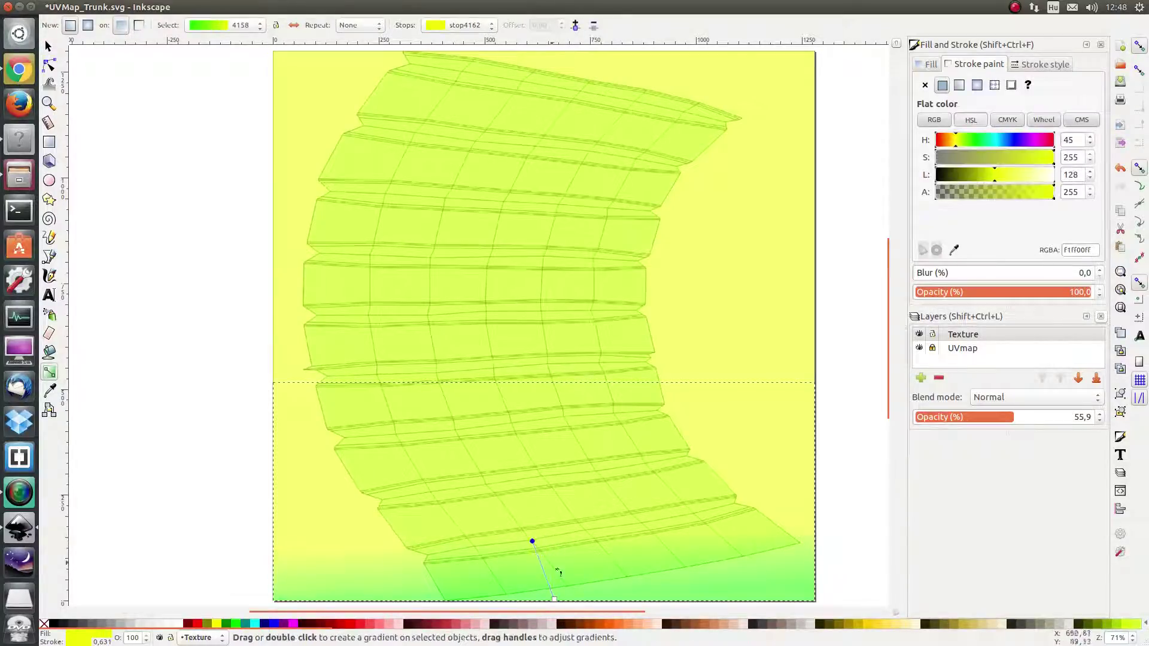
drag(554, 599, 571, 582)
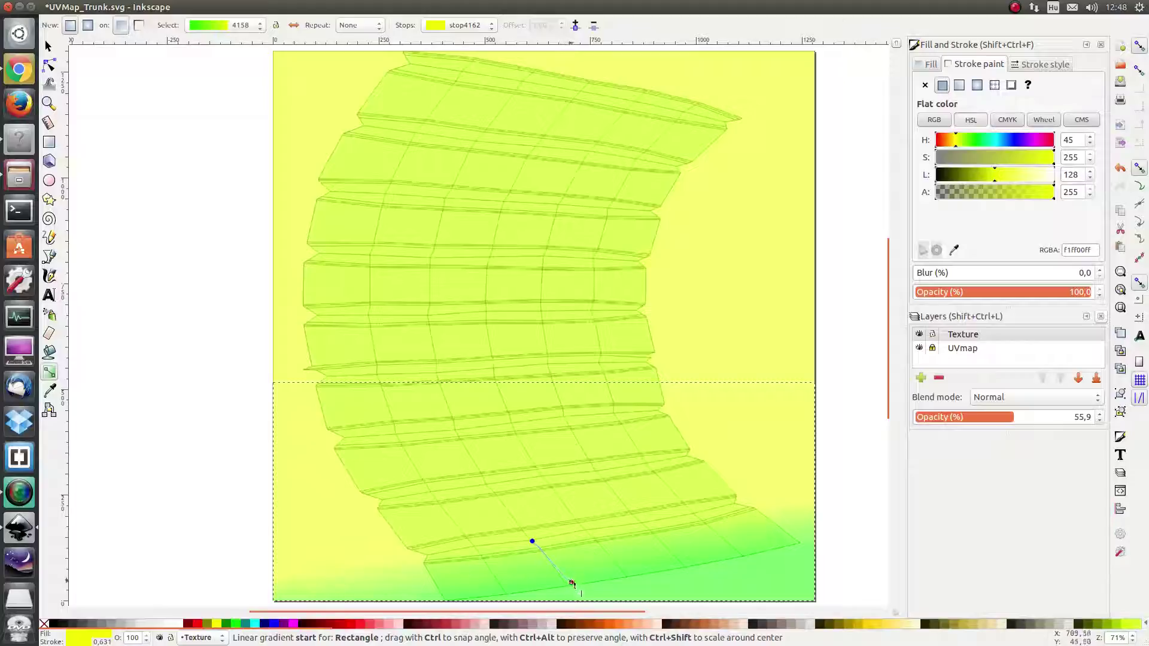
drag(532, 542, 504, 479)
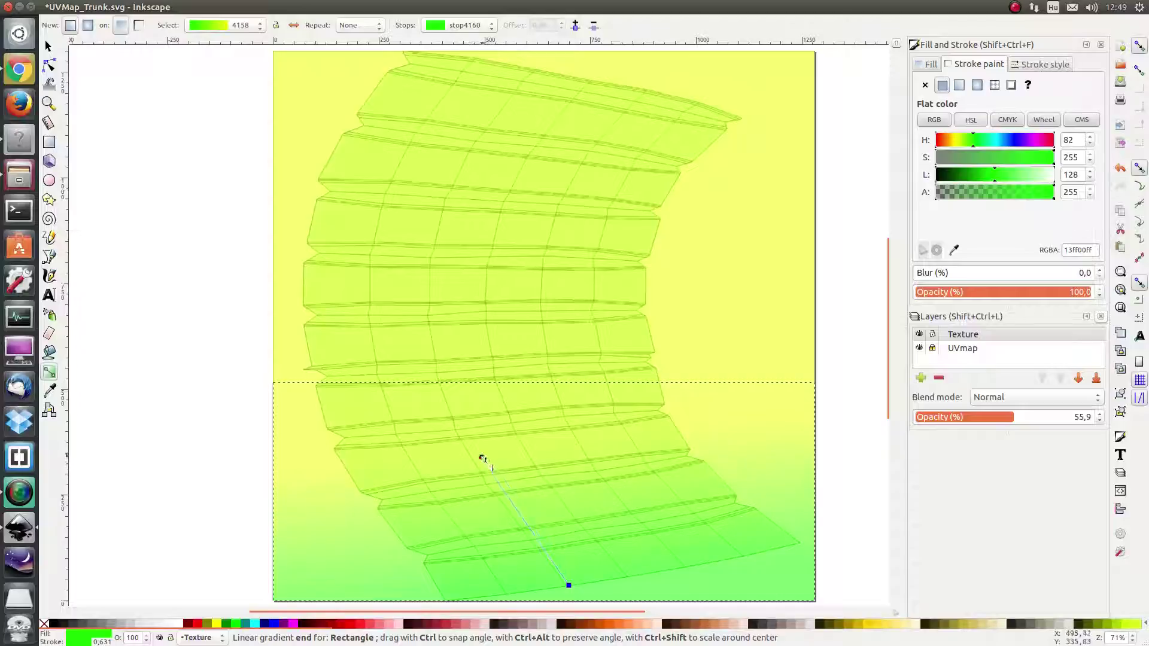
drag(485, 453, 494, 450)
click(488, 453)
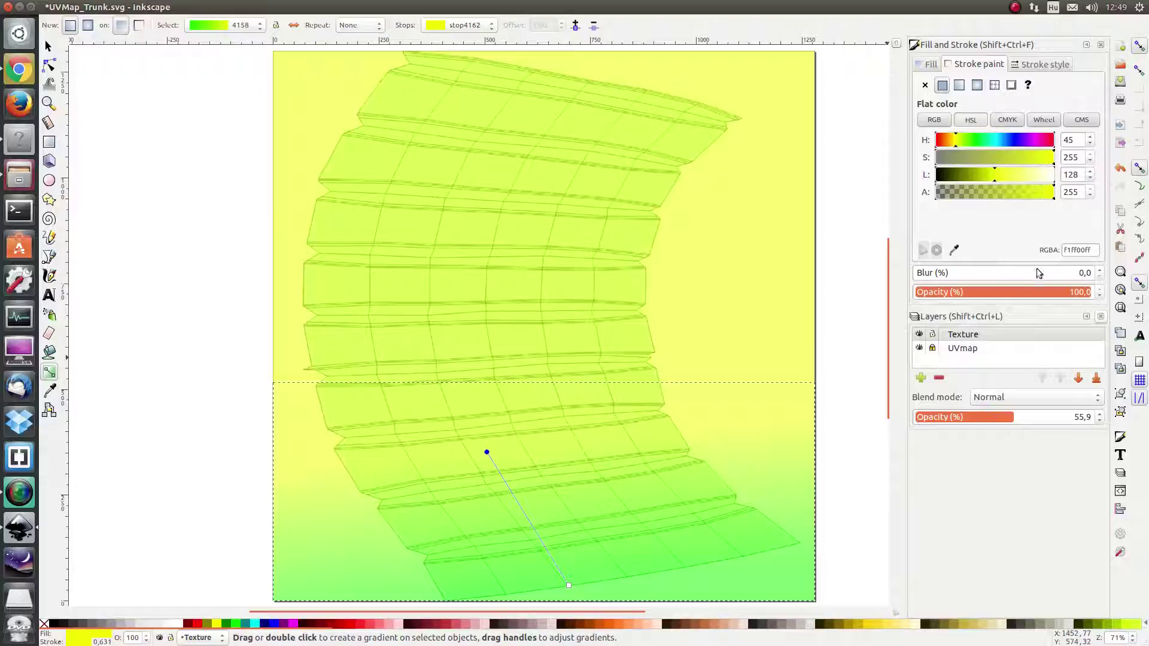
Step: Set the Texture layer's opacity back to 100% and deselect the rectangle
drag(1015, 422, 1101, 422)
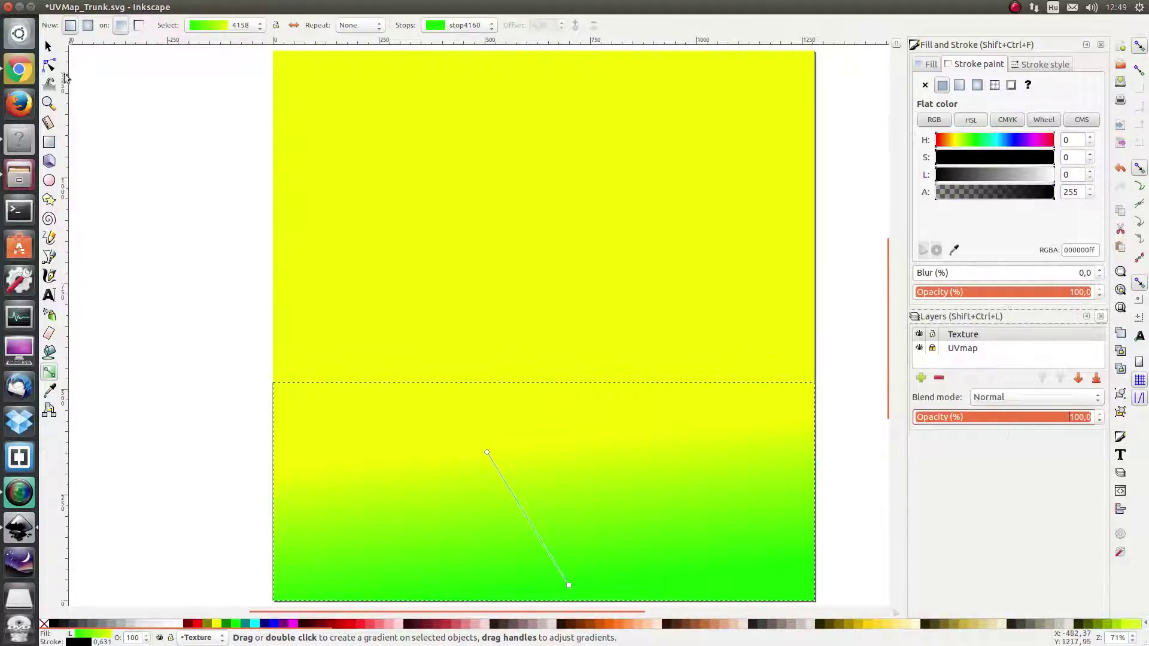
click(48, 46)
click(164, 146)
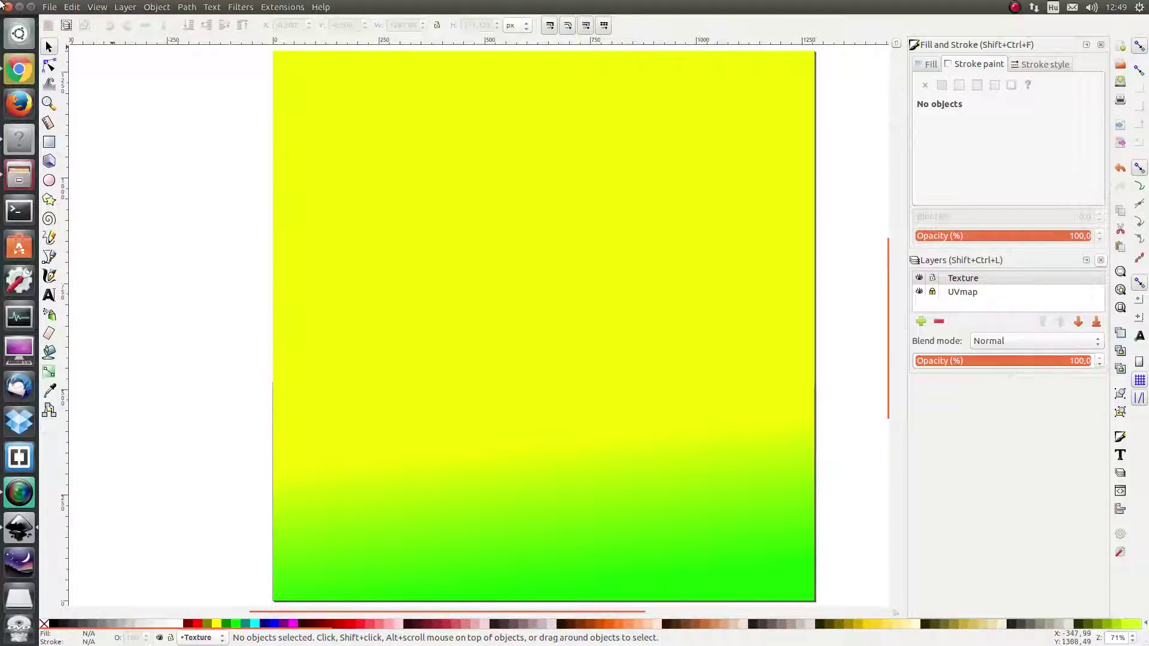
Step: Export the page at 1280 × 1300 px over the existing UVMap_Trunk.png, and reload that image from disk in Blender's texture settings
click(53, 12)
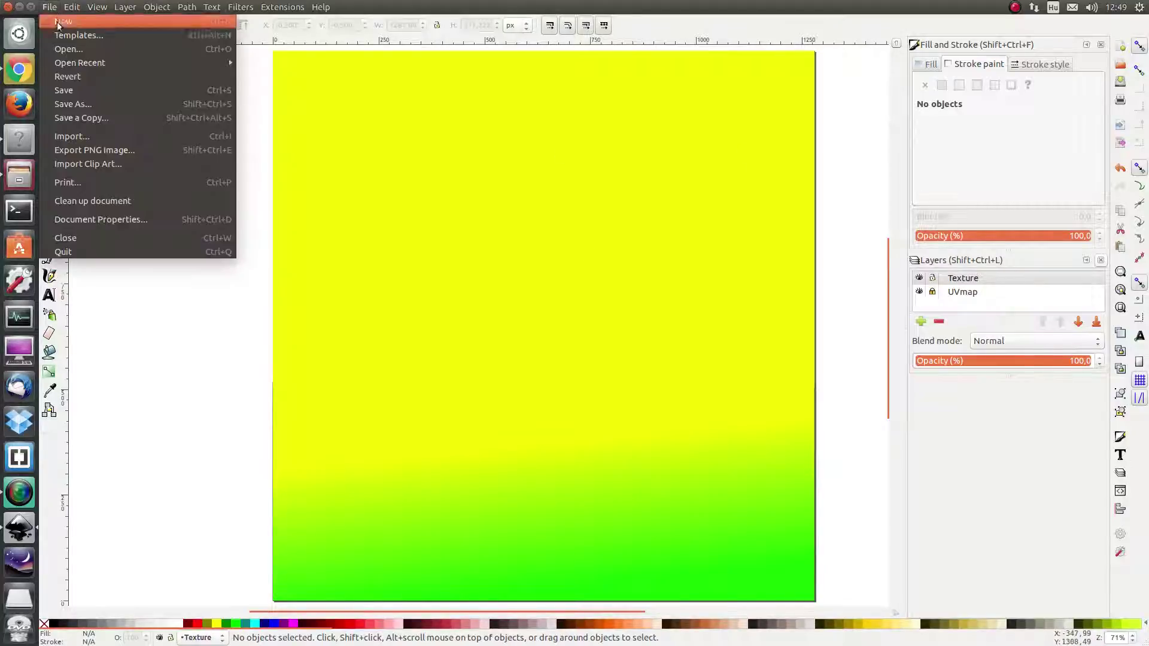
click(103, 146)
click(938, 82)
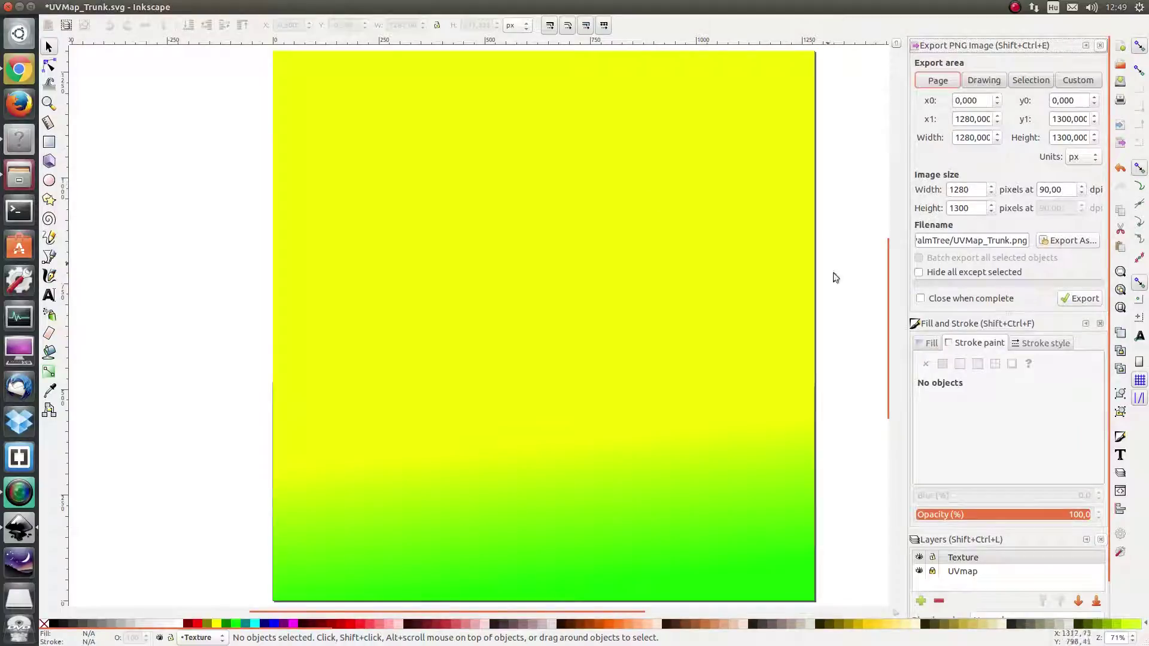
click(1075, 299)
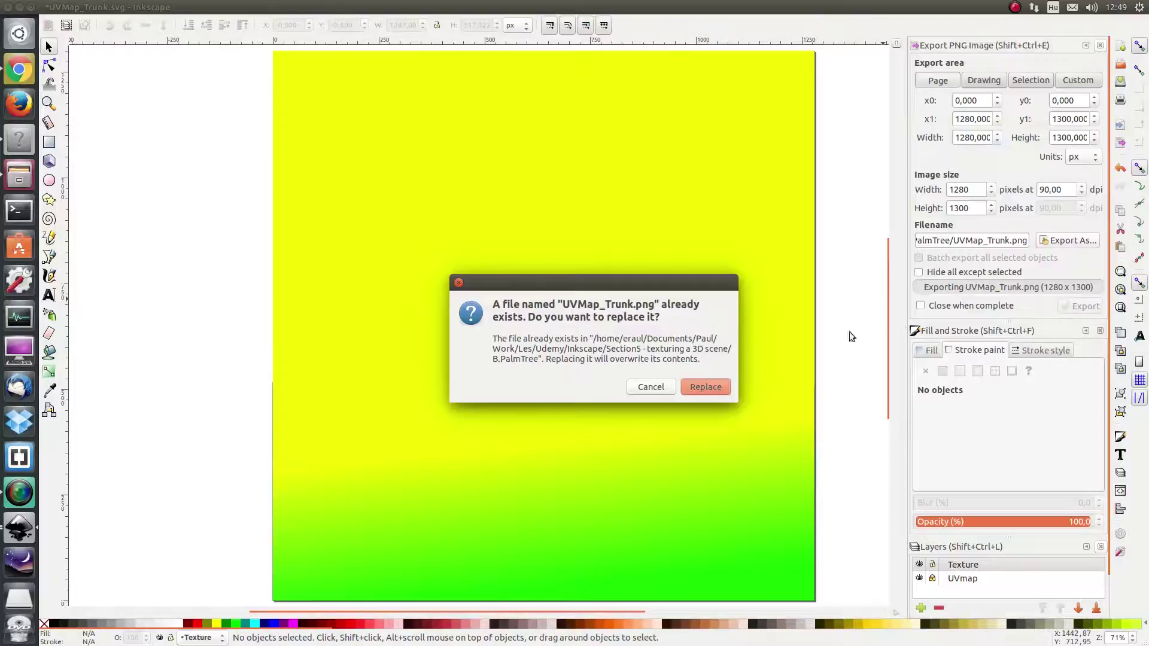
click(707, 387)
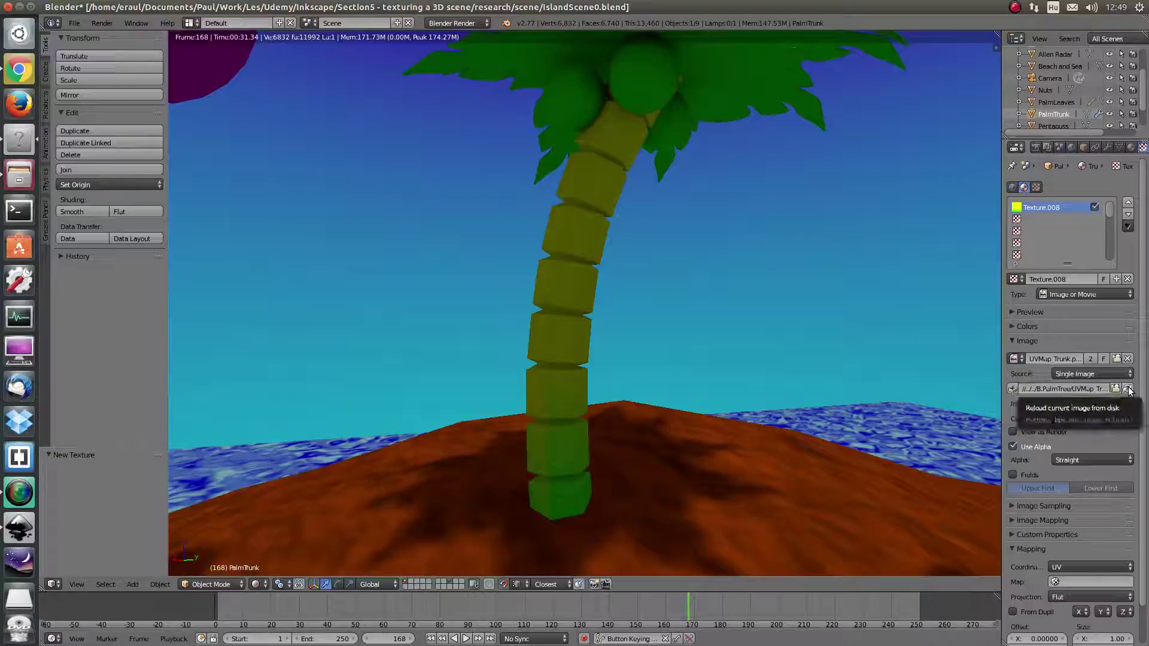
click(1127, 390)
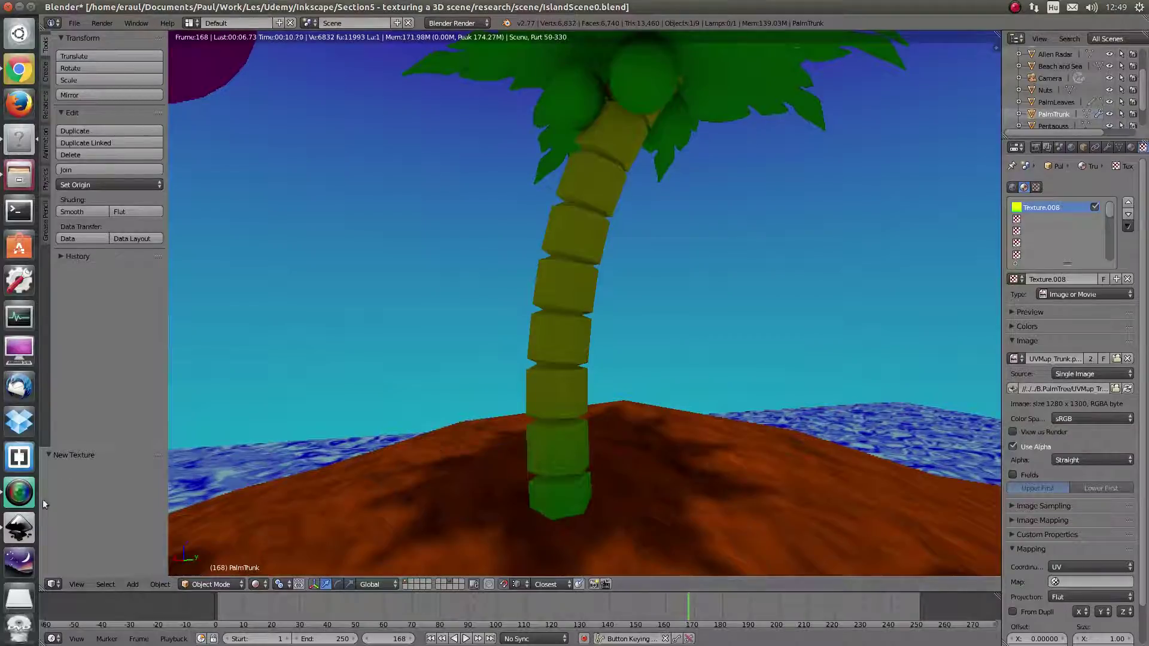
Step: Switch to Inkscape and shorten the lower rectangle's slanted gradient by moving its green stop up and repositioning its yellow stop
click(18, 528)
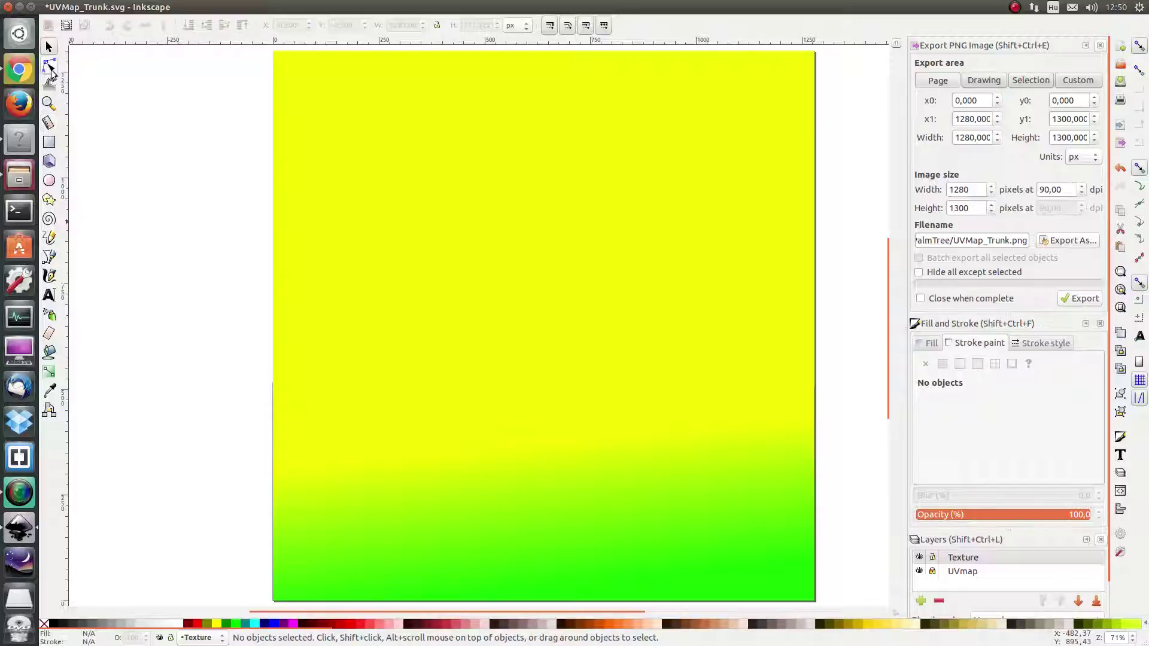
click(50, 69)
click(49, 369)
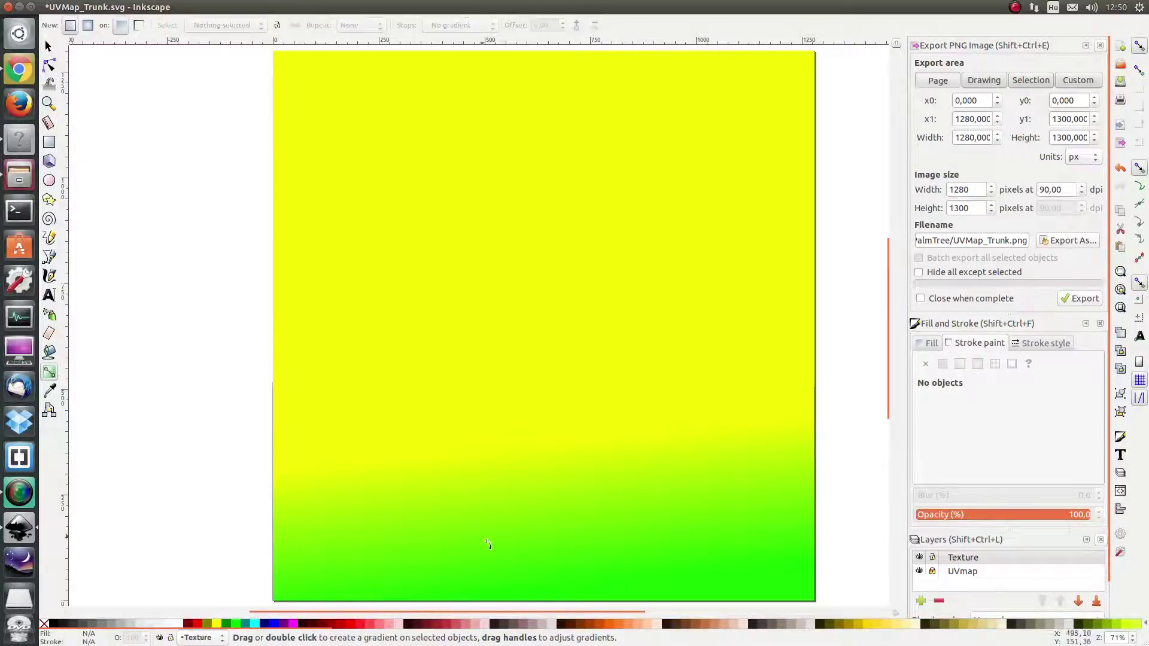
click(565, 530)
key(ctrl+z)
drag(487, 453, 521, 482)
drag(569, 585, 553, 547)
drag(519, 481, 500, 453)
click(598, 442)
Step: Set the gradient rectangle to full opacity, and save the document and re-export it as UVMap_Trunk.png
click(930, 343)
drag(998, 570, 1093, 571)
click(49, 46)
key(ctrl+s)
click(1080, 298)
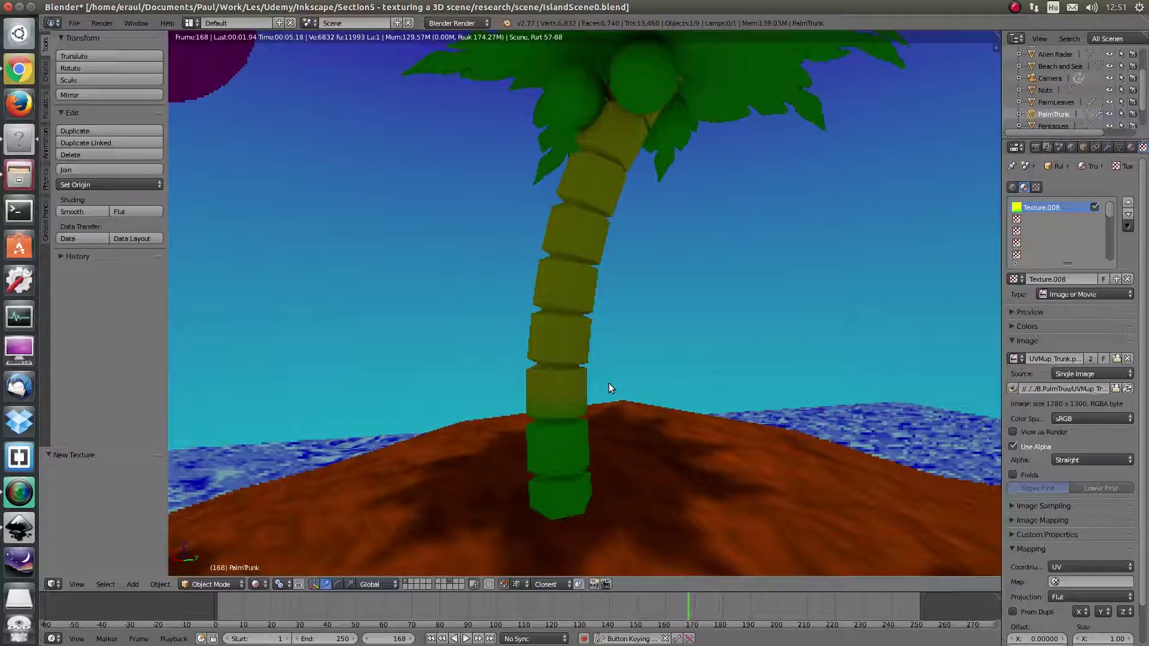
Step: Switch to Blender and examine the updated green-to-yellow transition on the rendered palm trunk from several distances
scroll(608, 383, down, 1)
mouse_move(632, 436)
mouse_down()
mouse_move(641, 425)
mouse_move(617, 443)
mouse_up()
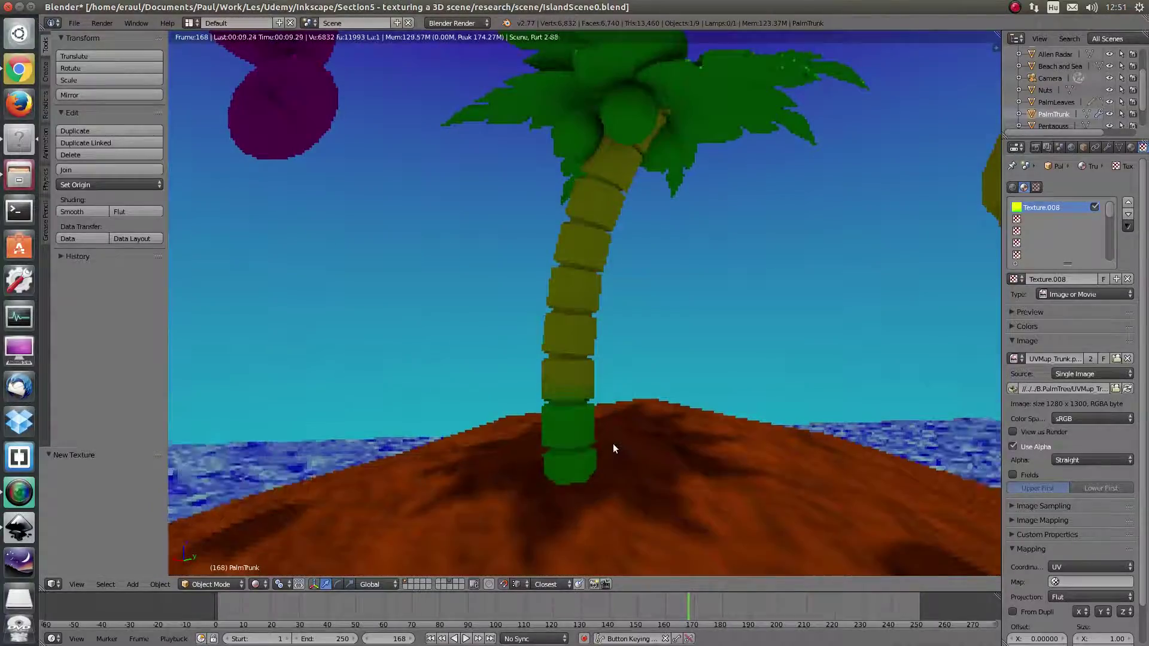
scroll(613, 443, up, 2)
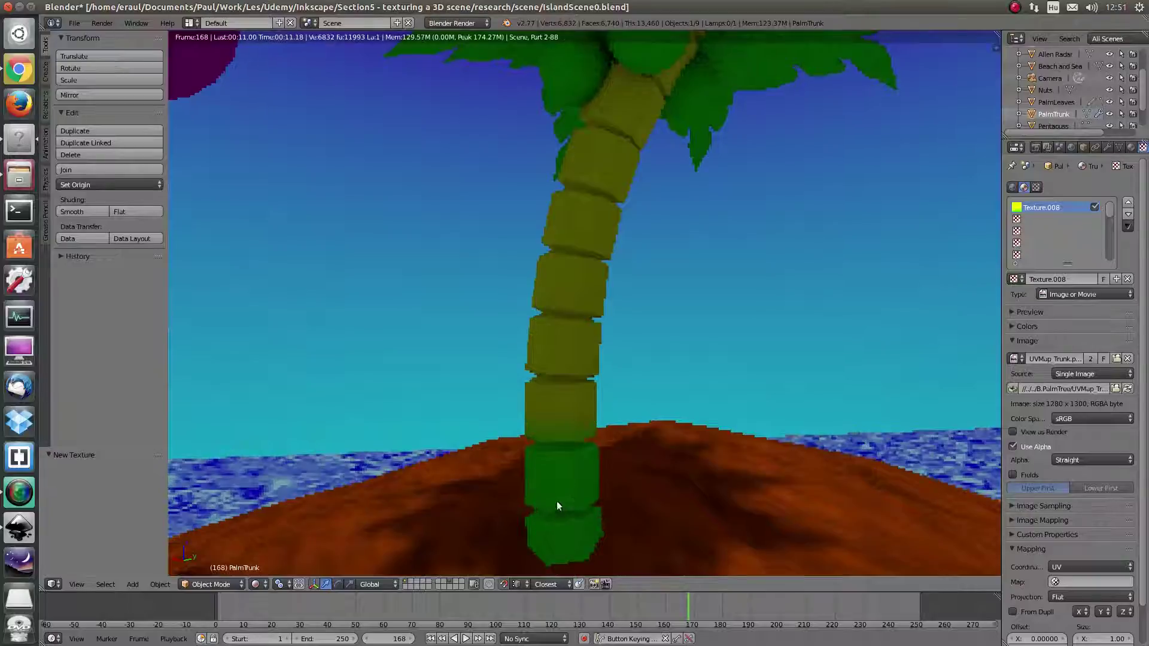
scroll(557, 500, down, 1)
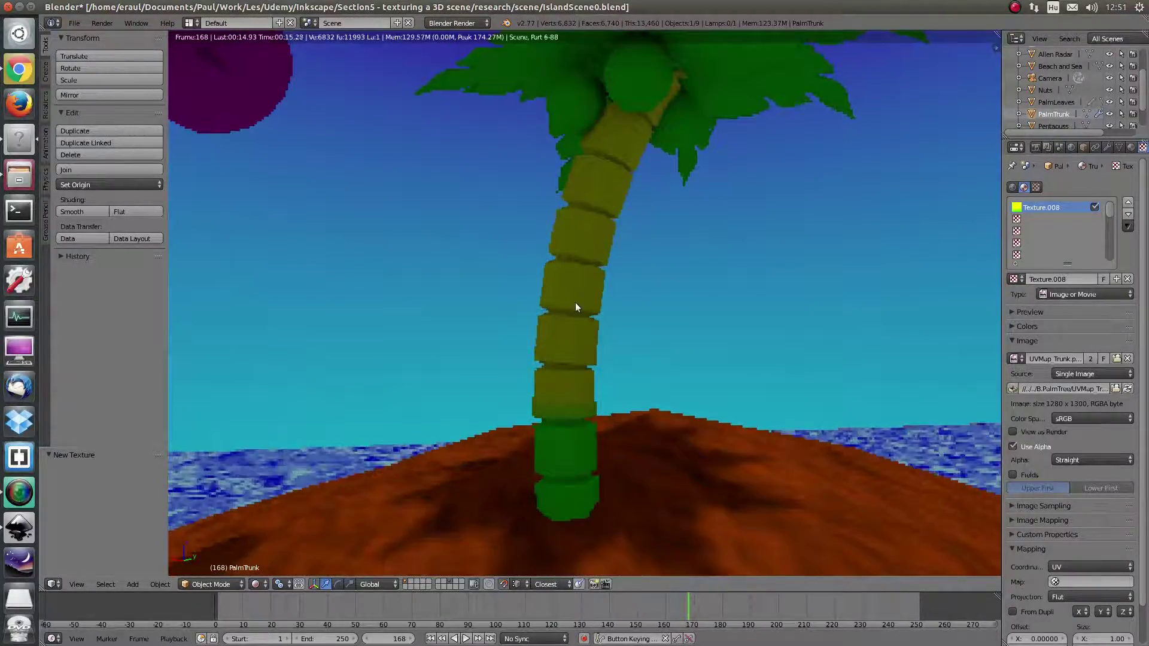
scroll(591, 279, up, 1)
scroll(591, 285, down, 1)
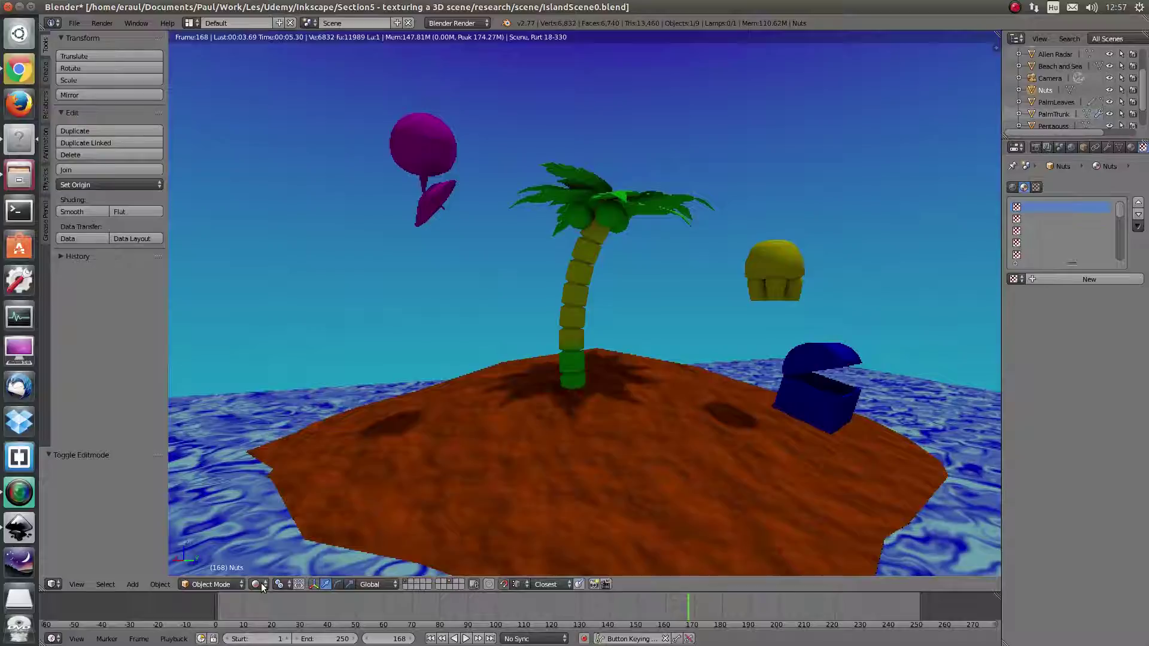
Step: Set the viewport to Solid shading and enter Edit Mode on the Nuts object, with the coconuts viewed up close
click(257, 583)
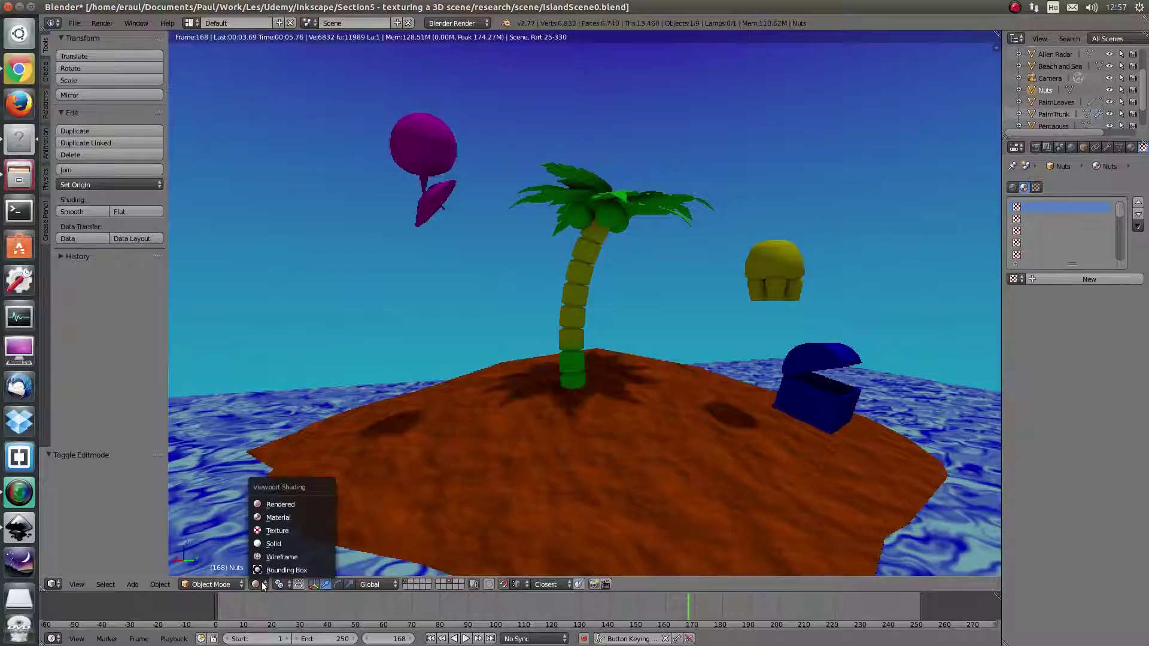
click(275, 544)
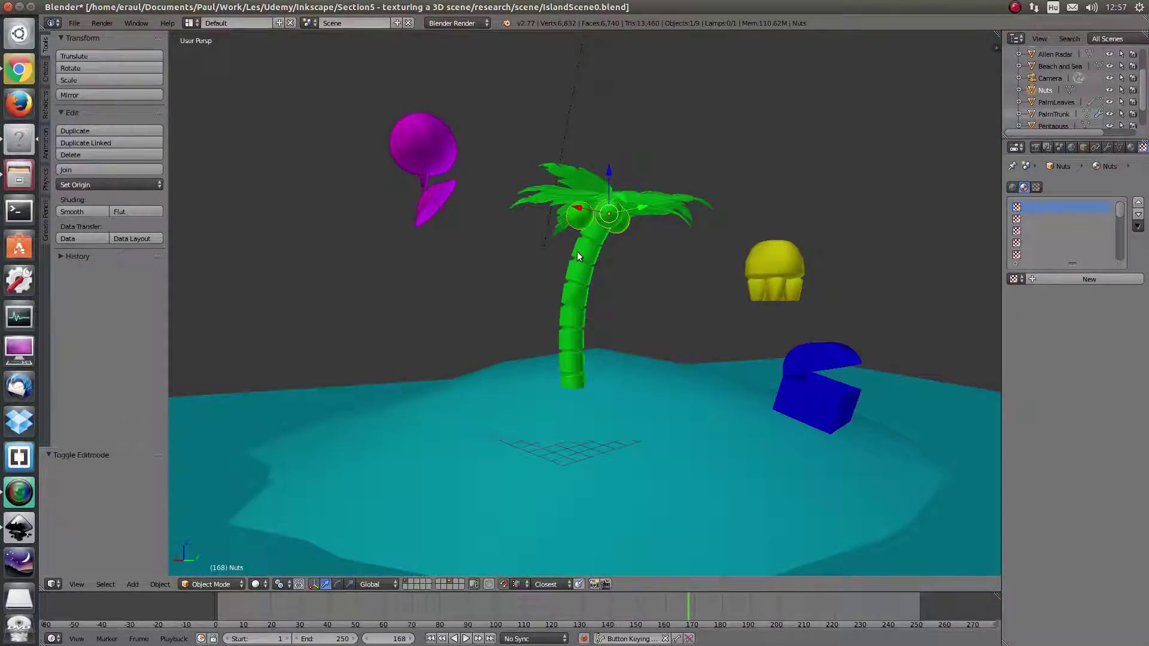
key(Tab)
drag(640, 294, 578, 270)
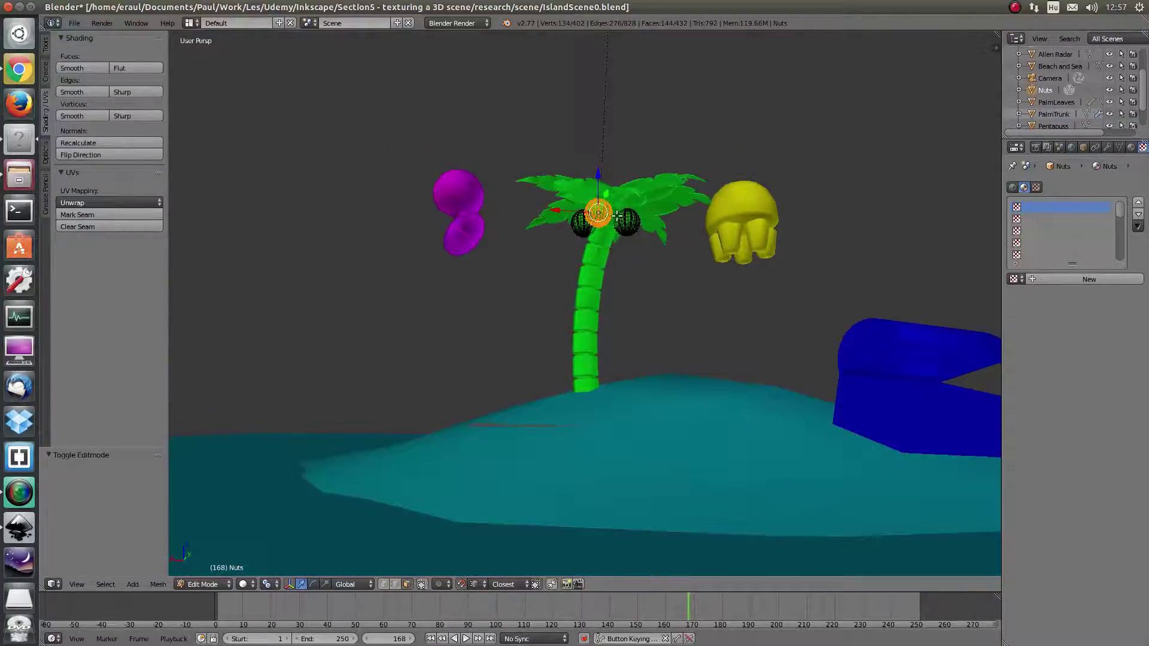
scroll(616, 215, up, 5)
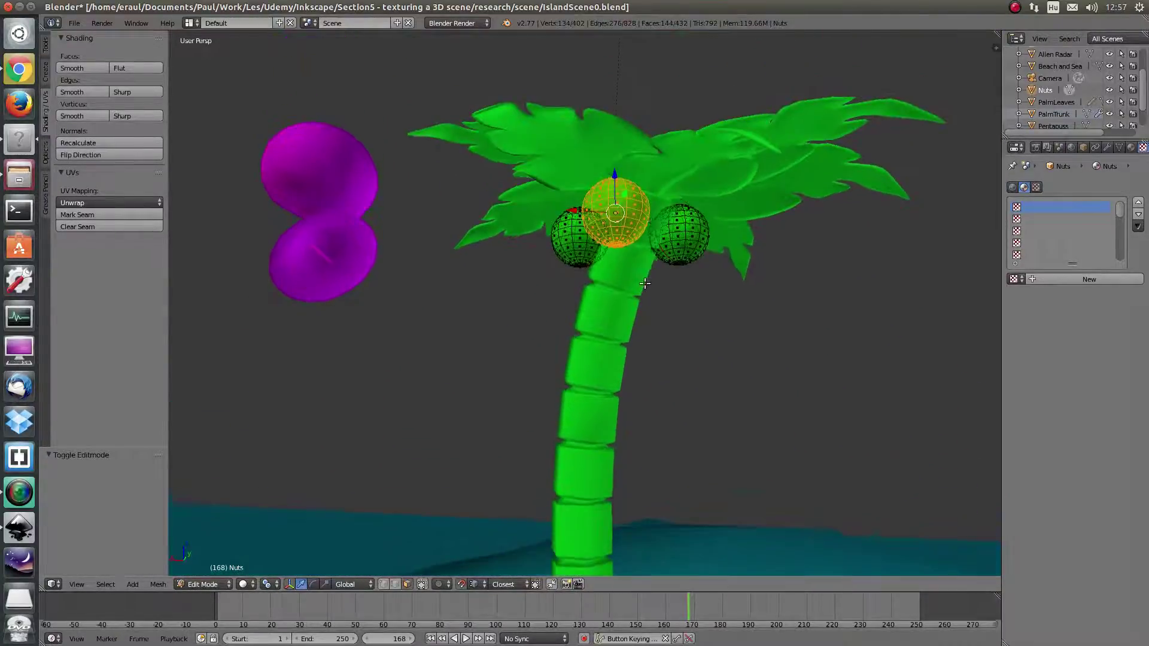
drag(652, 220, 693, 202)
drag(654, 281, 657, 353)
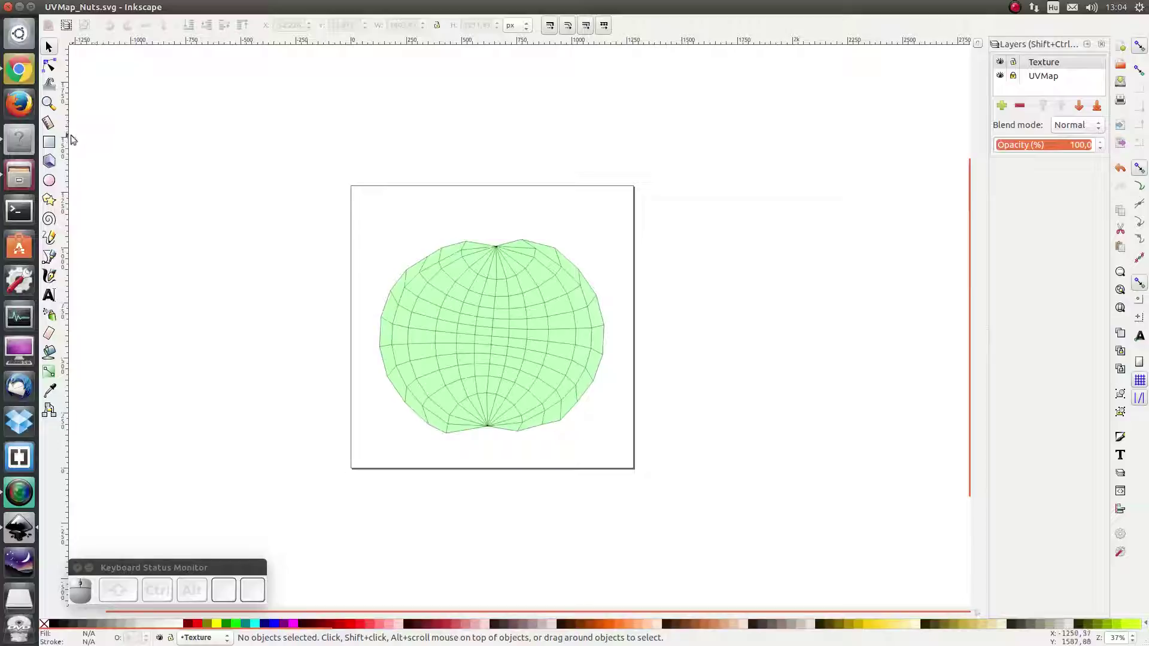
Step: In Inkscape's UVMap_Nuts.svg, draw a rectangle about 1098 × 1006 px over the coconut UV map and fill it dark brown #2B1100
click(48, 143)
drag(612, 225, 370, 446)
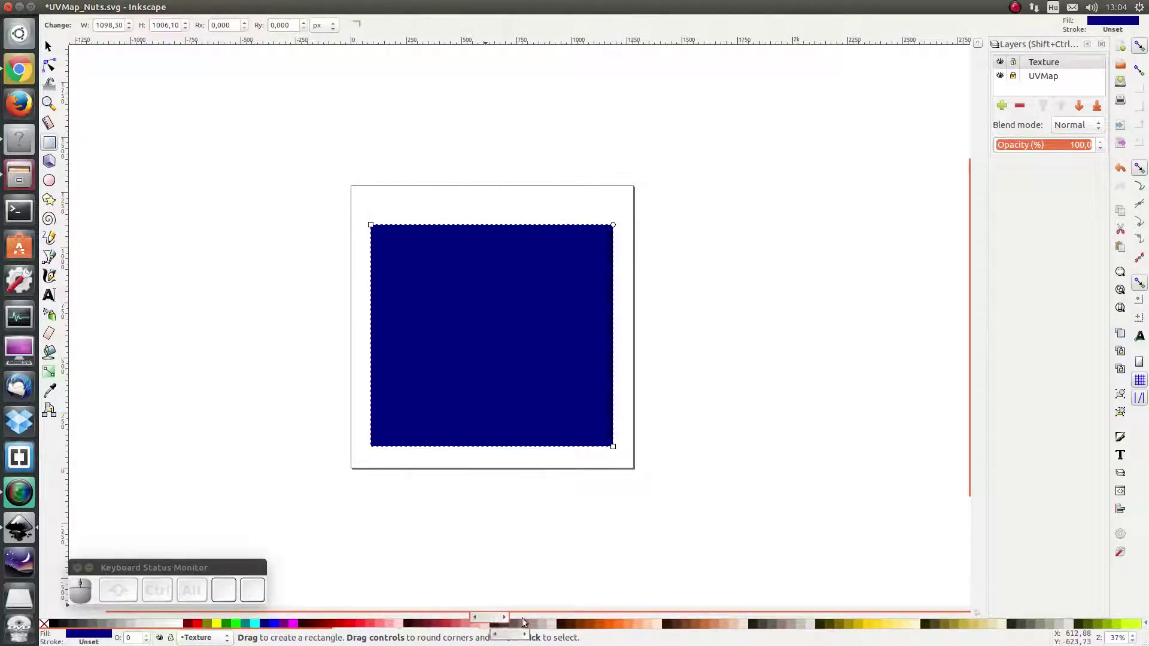
click(562, 627)
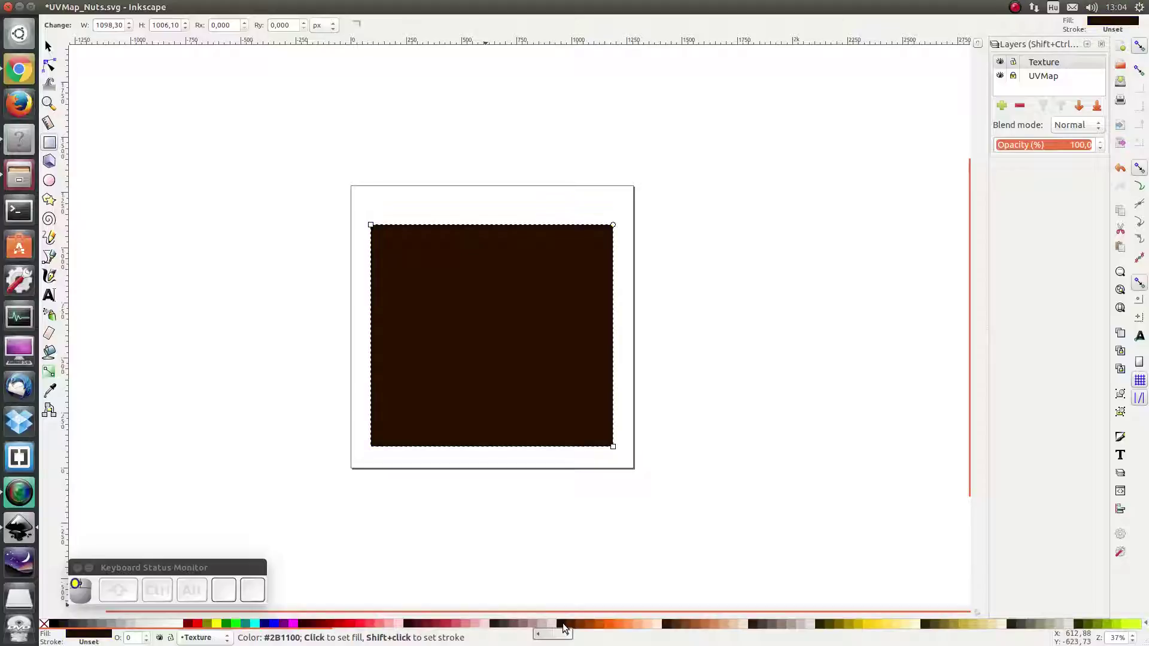
Step: Apply the Bark texture filter to the brown rectangle and deselect it
click(253, 8)
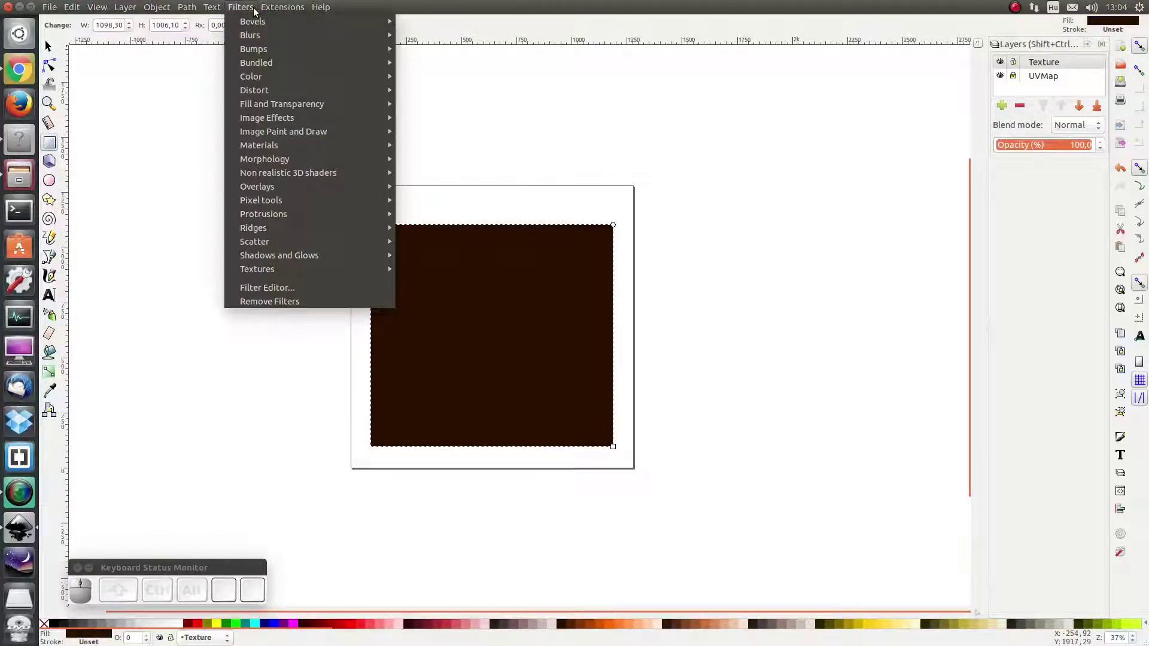
mouse_move(321, 268)
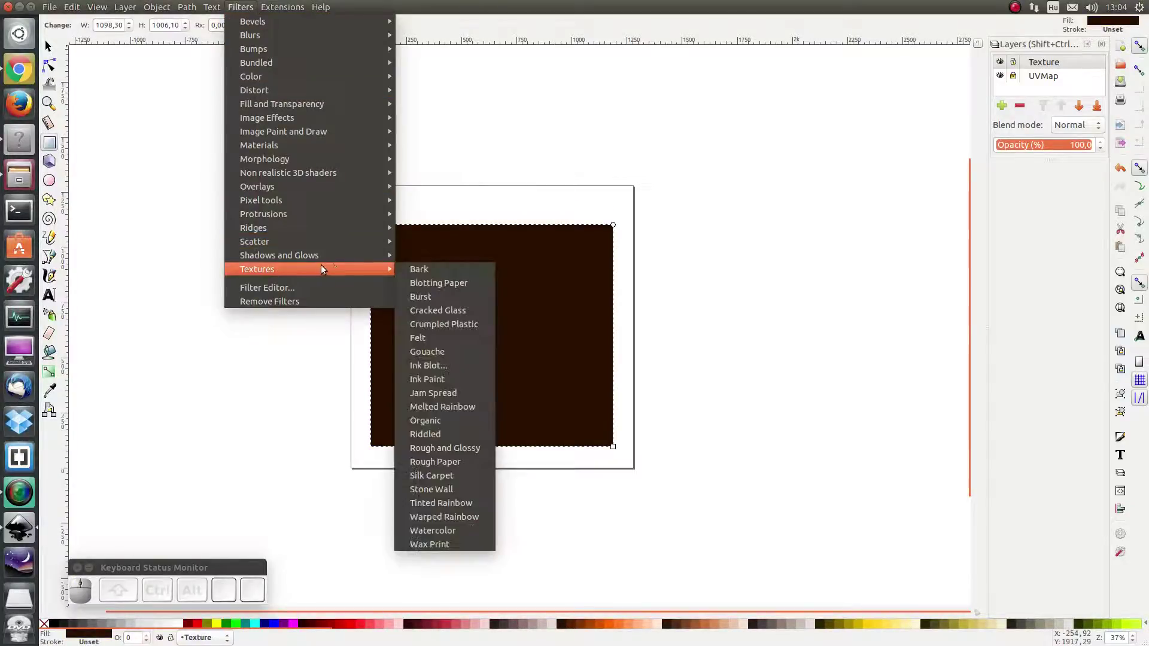
click(416, 271)
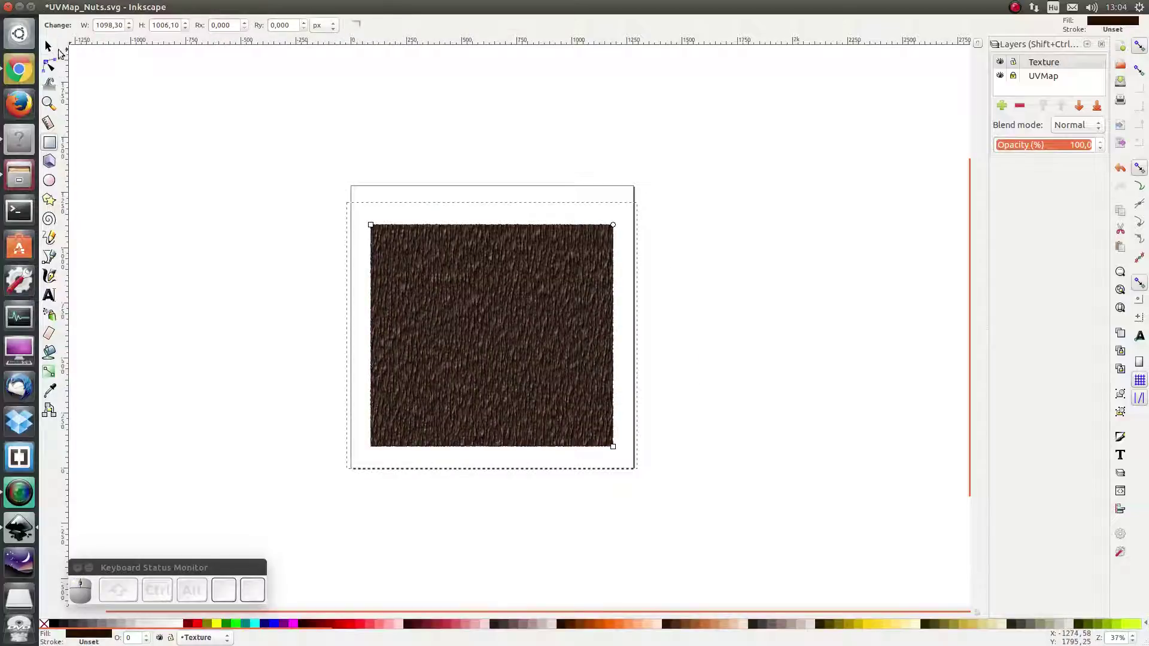
click(47, 47)
click(240, 179)
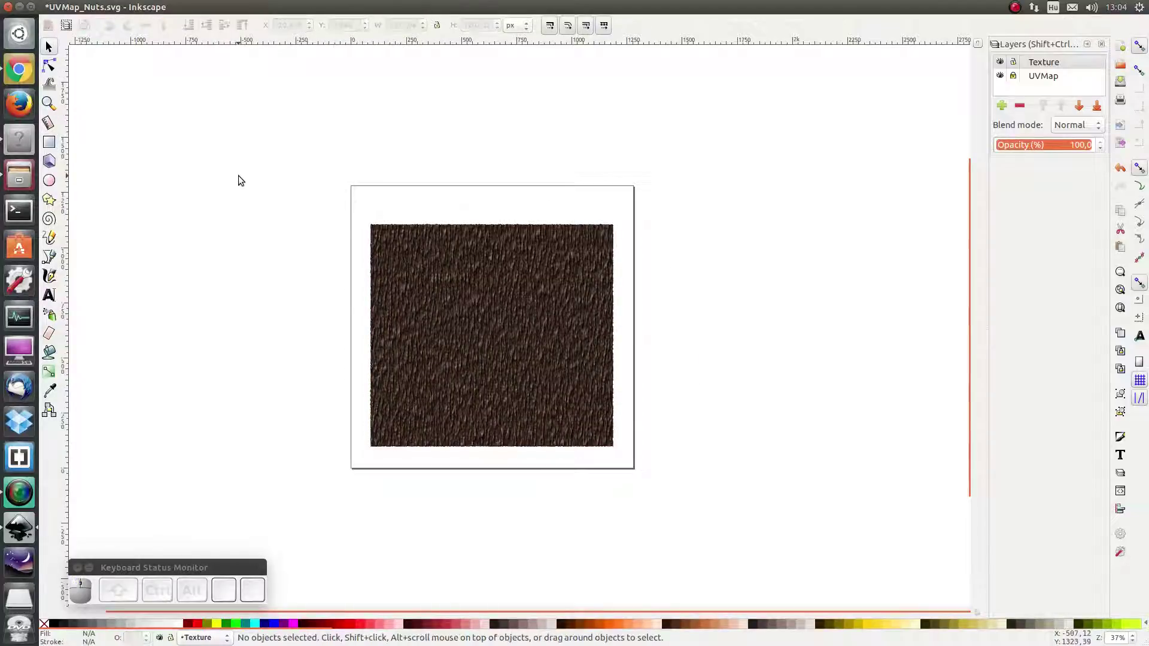
Step: Save the coconut document and export the full page area as UVMap_Nuts.png
key(ctrl+s)
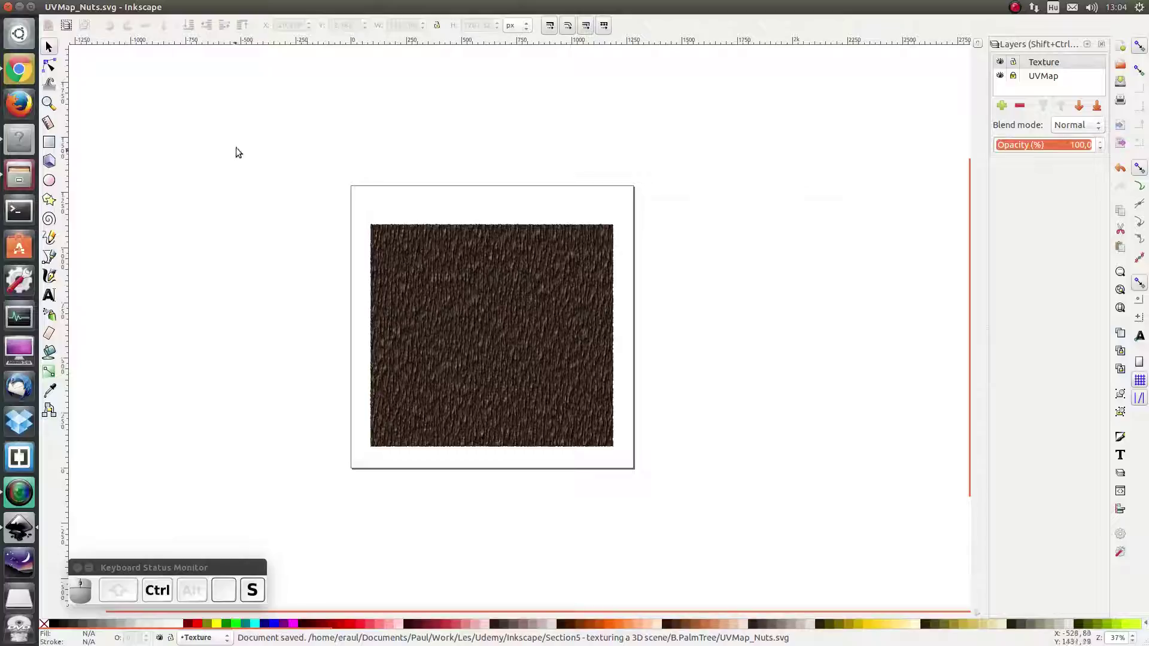
click(50, 7)
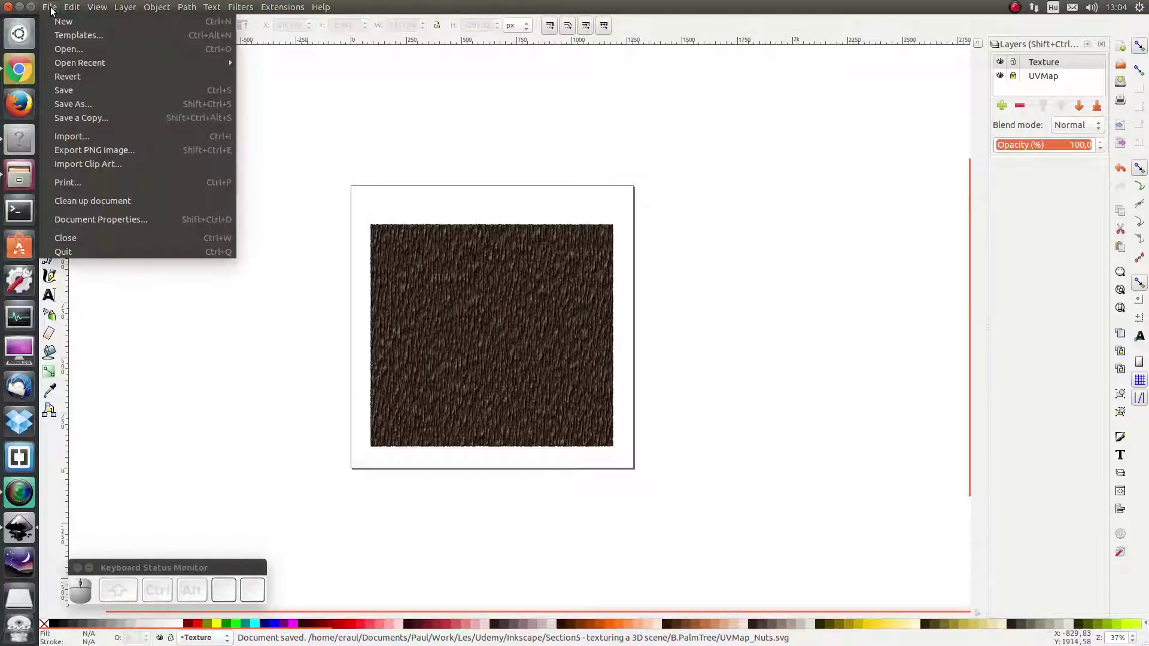
click(95, 150)
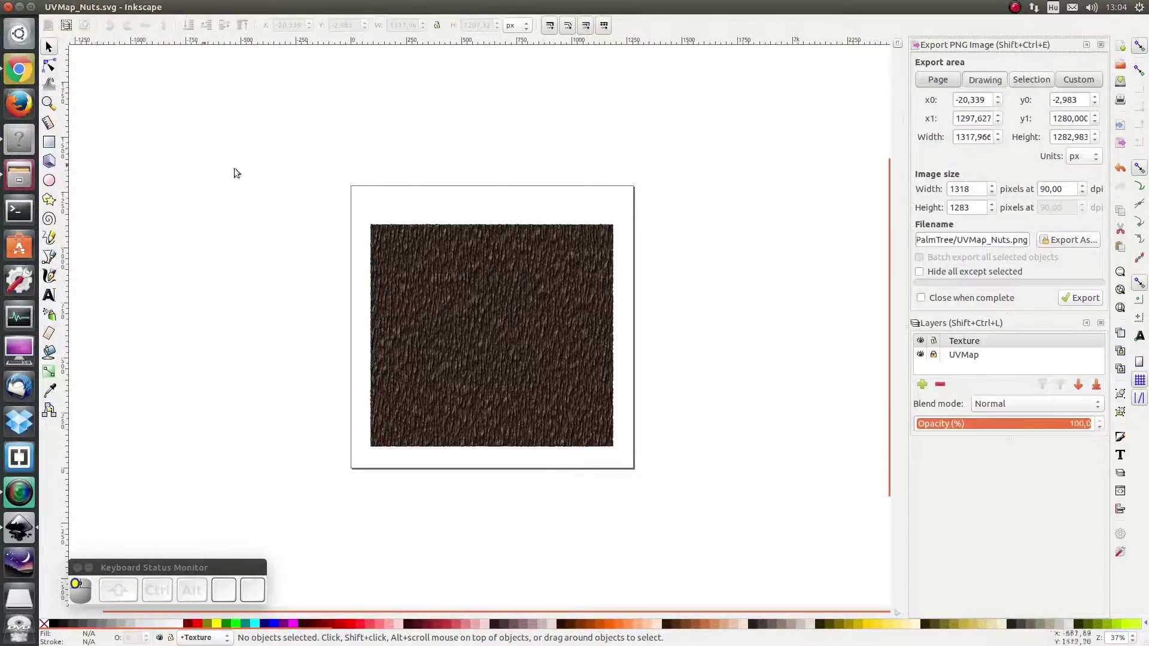
click(937, 79)
click(1084, 297)
click(685, 390)
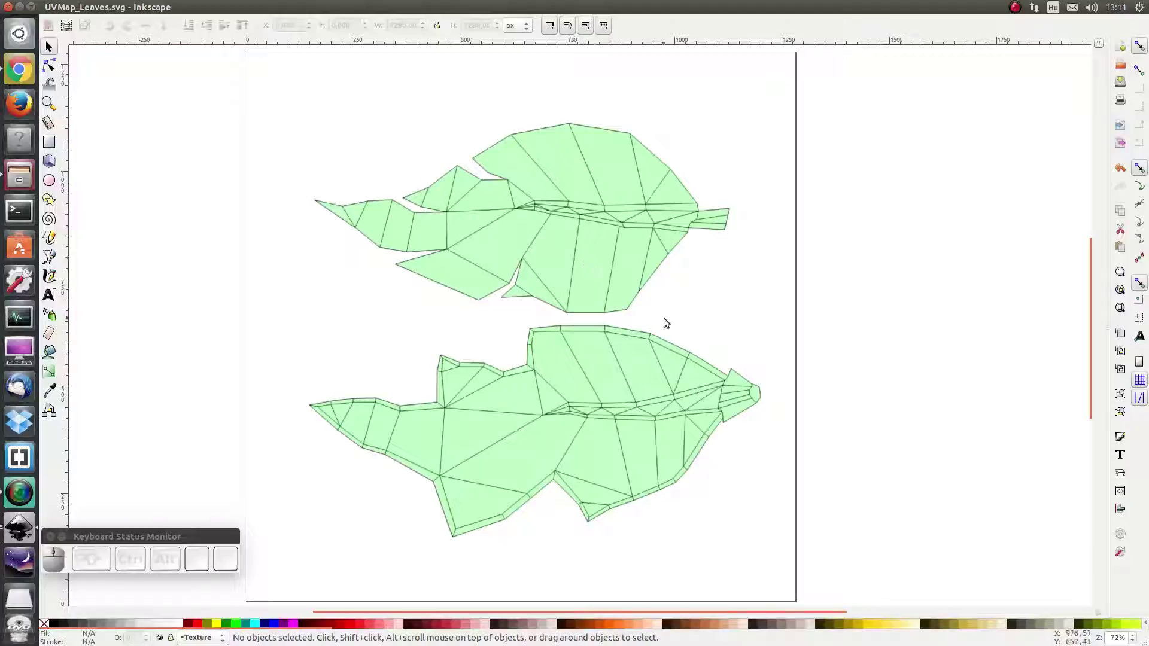
Step: In UVMap_Leaves.svg, draw two rectangles about 1130 × 506 px over the upper and lower leaf shapes and fill both with green 008000
click(49, 142)
drag(273, 99, 757, 318)
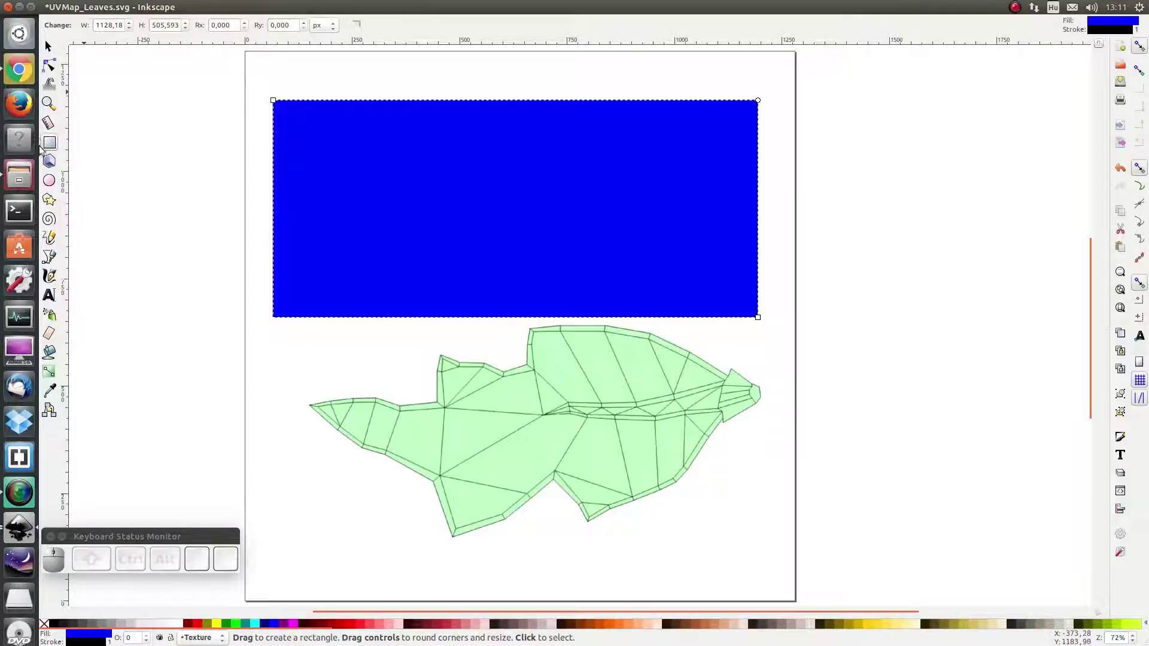
drag(776, 326, 290, 544)
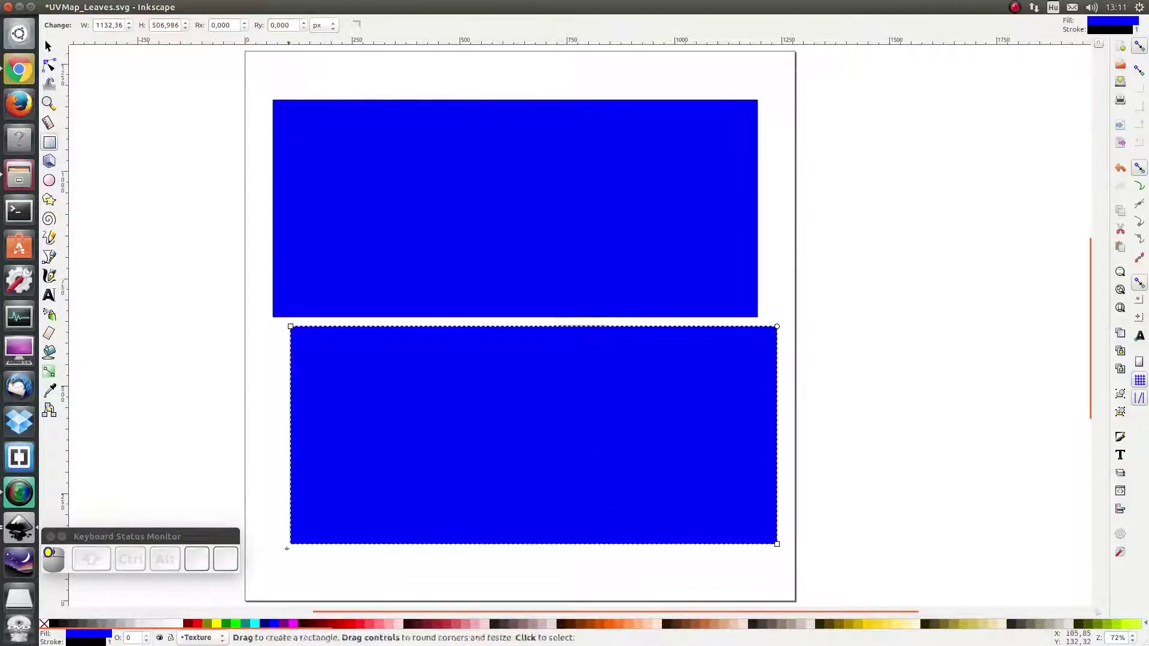
click(228, 624)
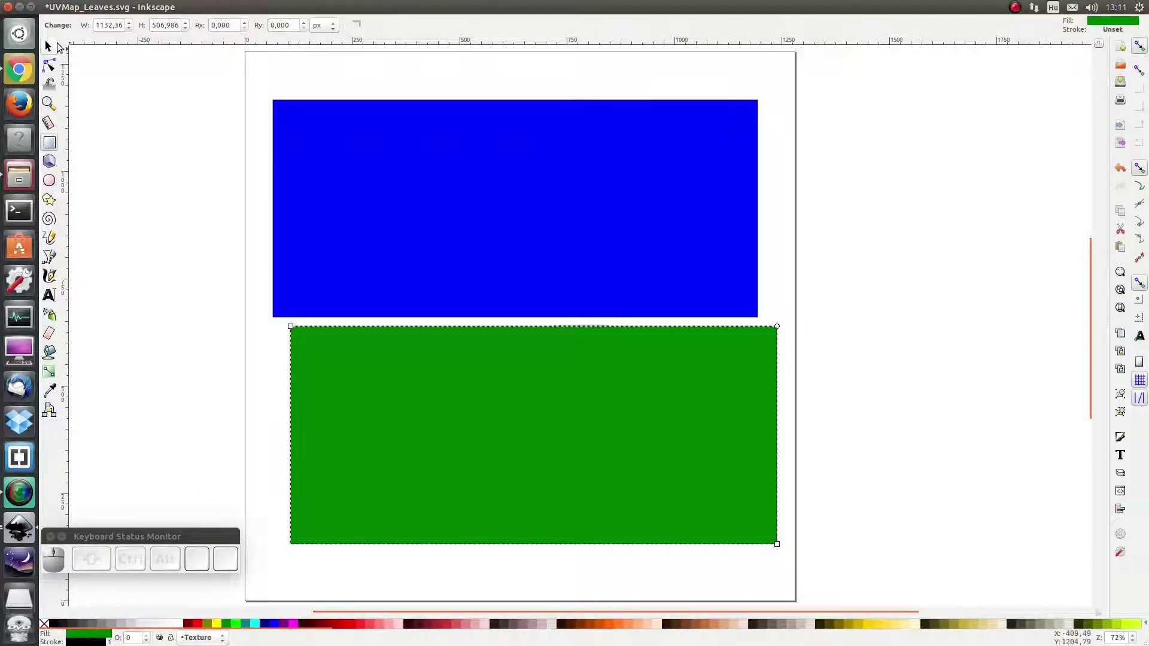
click(49, 46)
click(389, 202)
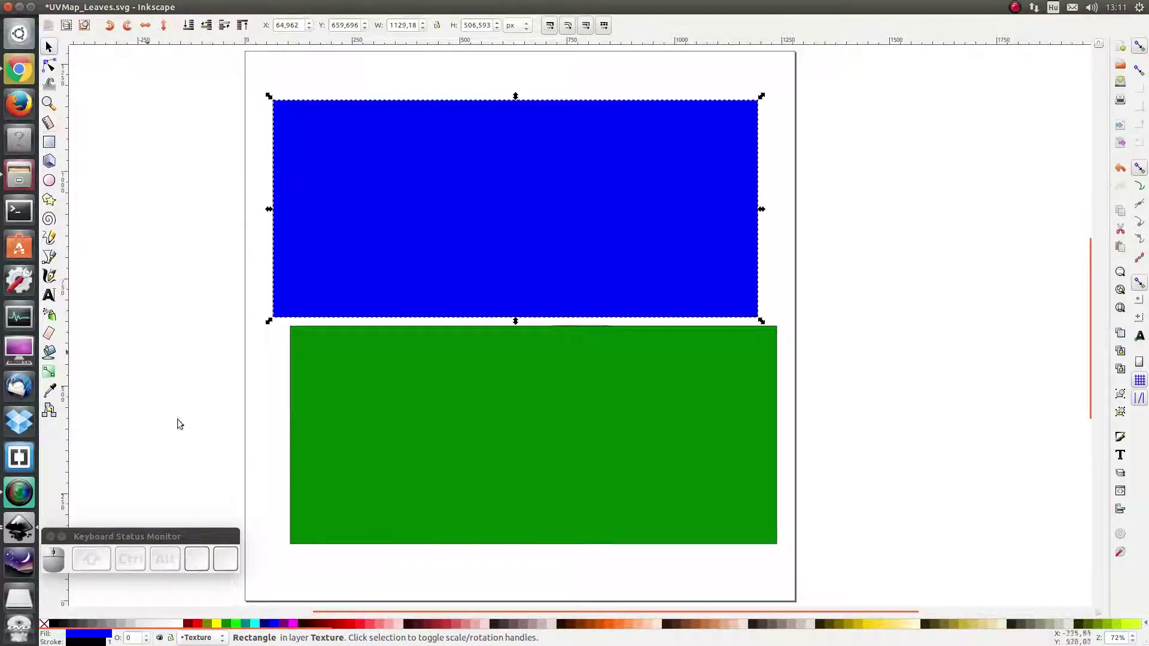
click(229, 624)
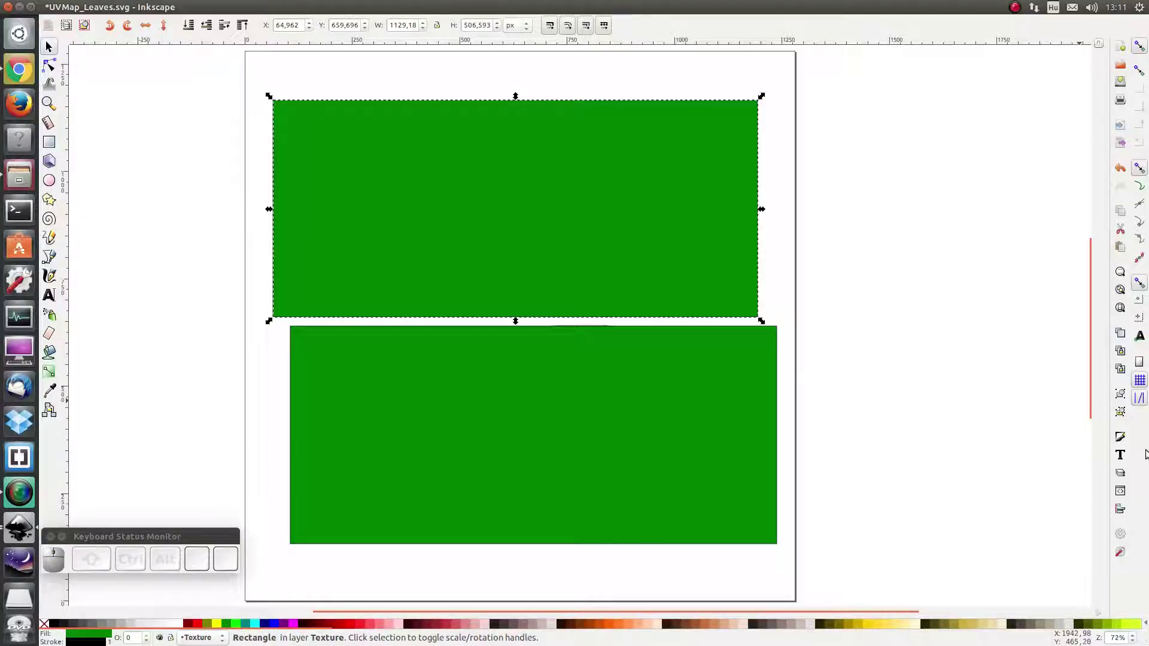
Step: Lock the UVMap layer and set the Texture layer's opacity to 62.6%
click(1120, 492)
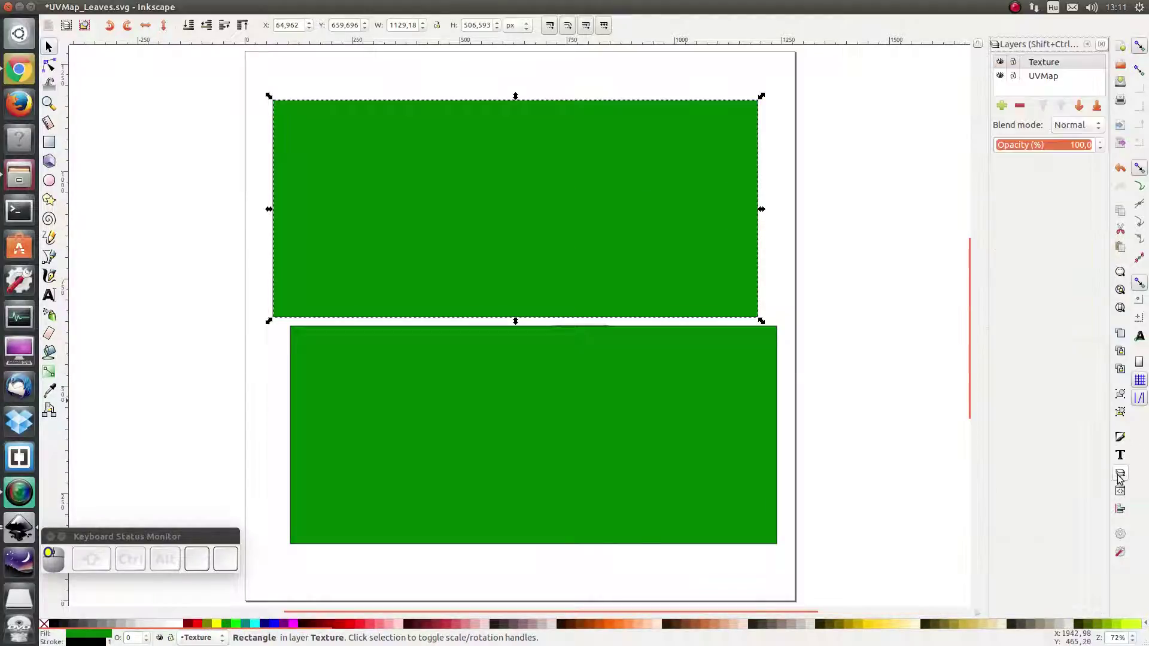
click(1013, 76)
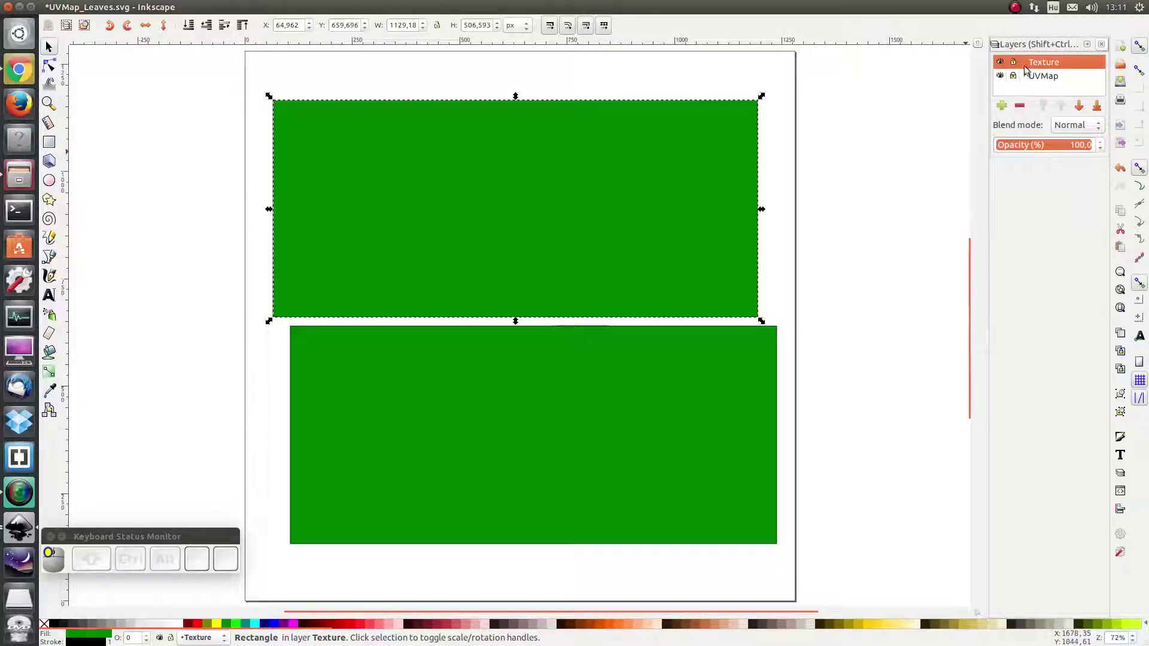
click(1058, 148)
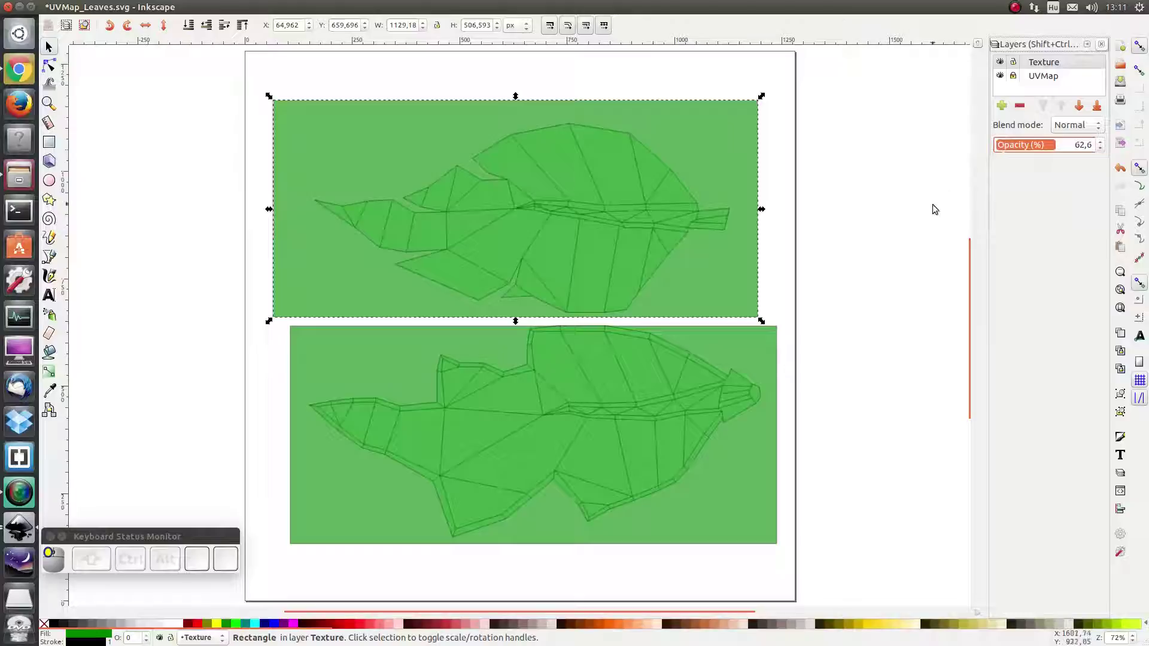
Step: Stretch the lower green rectangle upward to a height of about 516 px to clear the leaf's upper edge
click(658, 374)
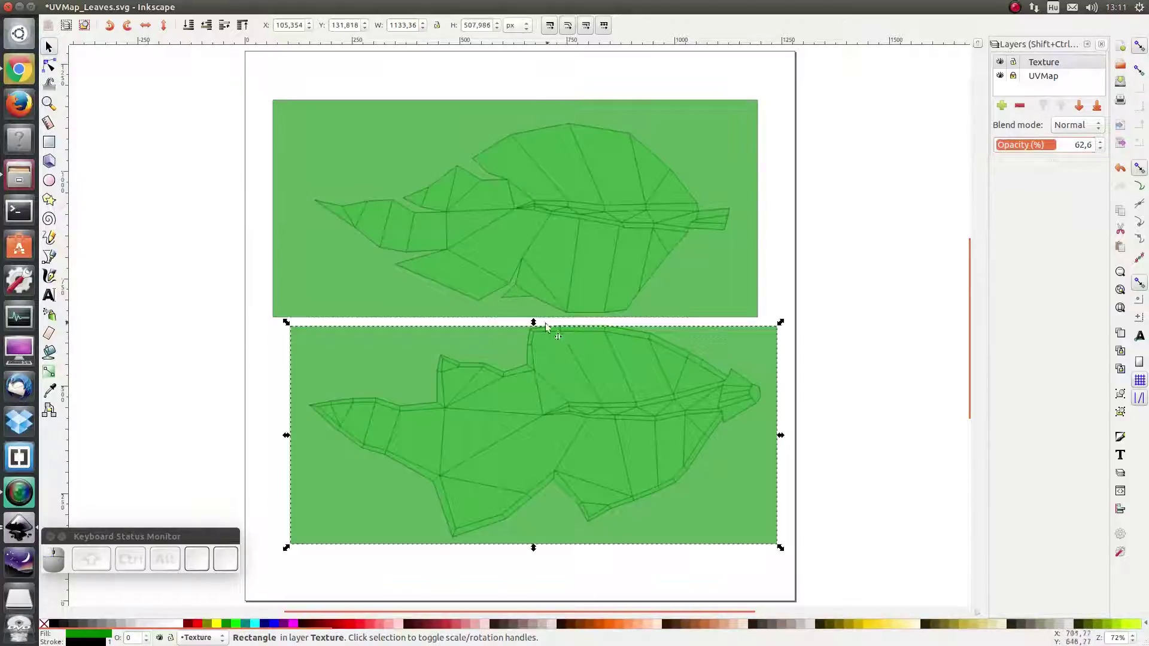
drag(536, 322, 533, 318)
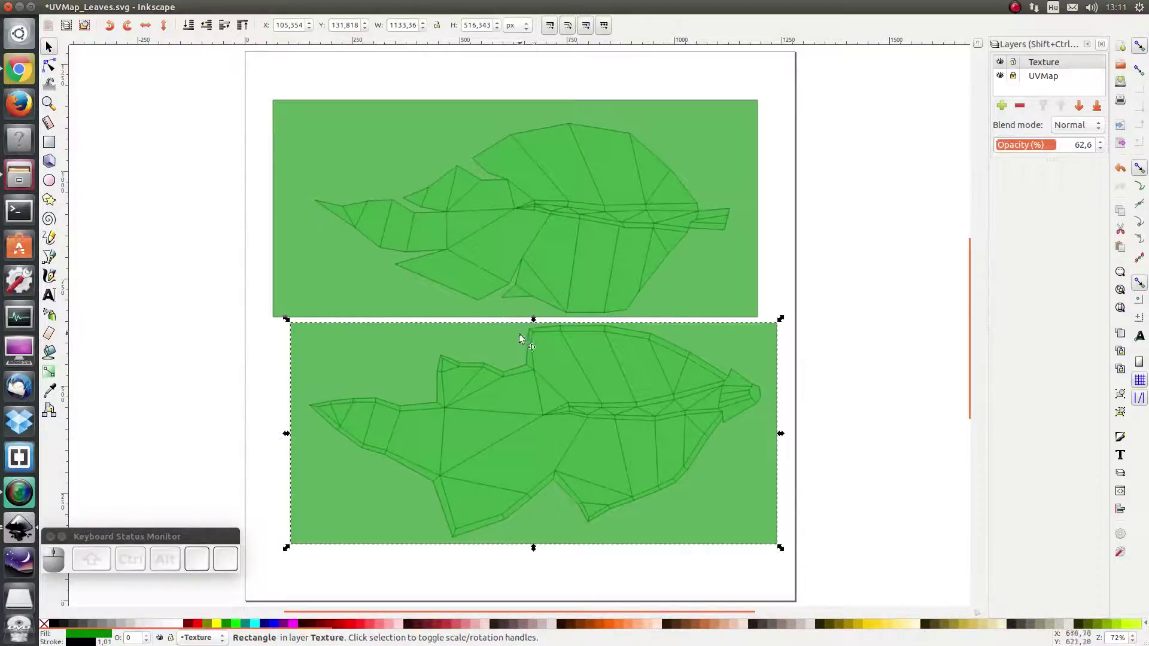
Step: Give the upper rectangle a radial gradient fill and make its outer stop fully opaque green with alpha 255
click(600, 215)
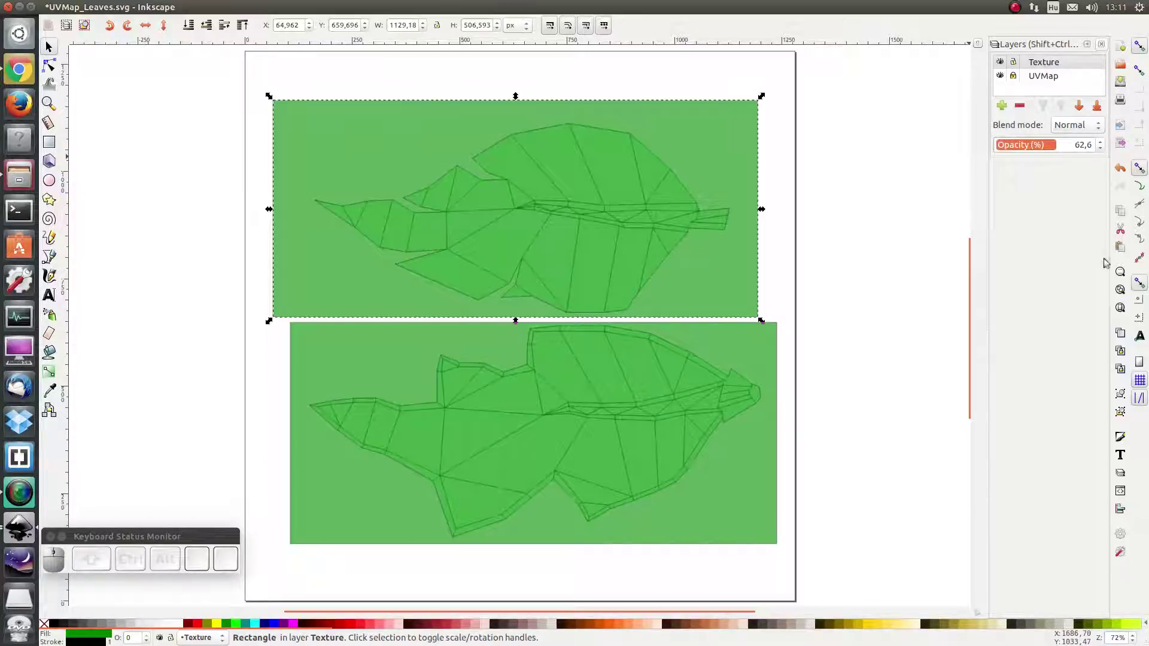
click(1121, 438)
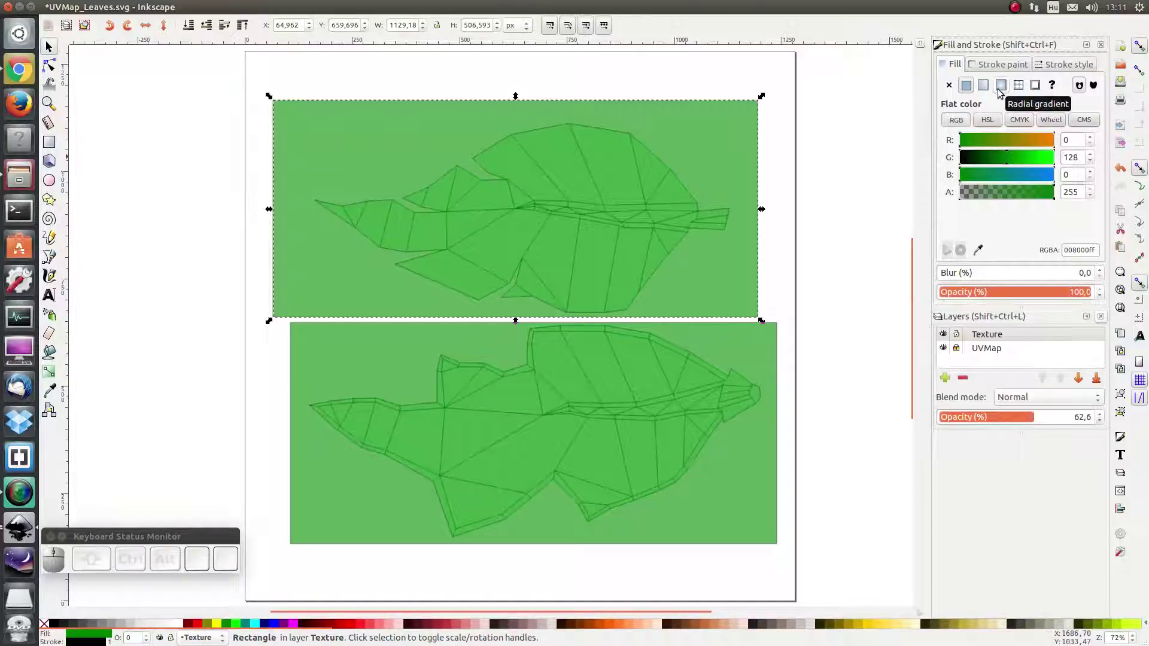
click(1000, 86)
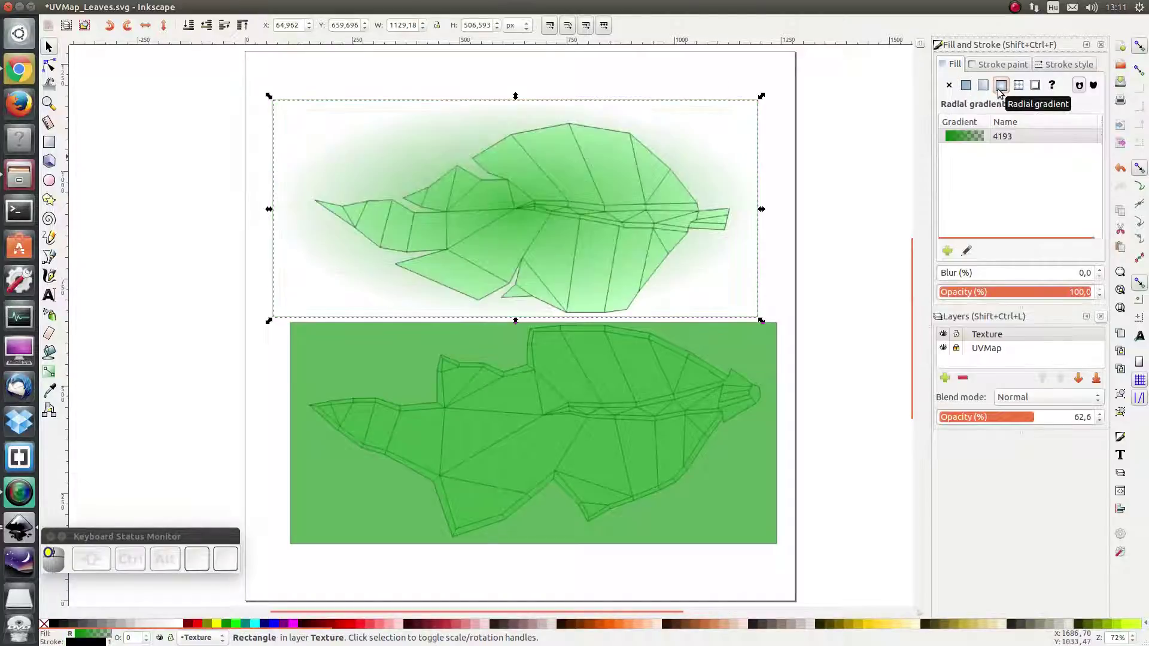
click(965, 252)
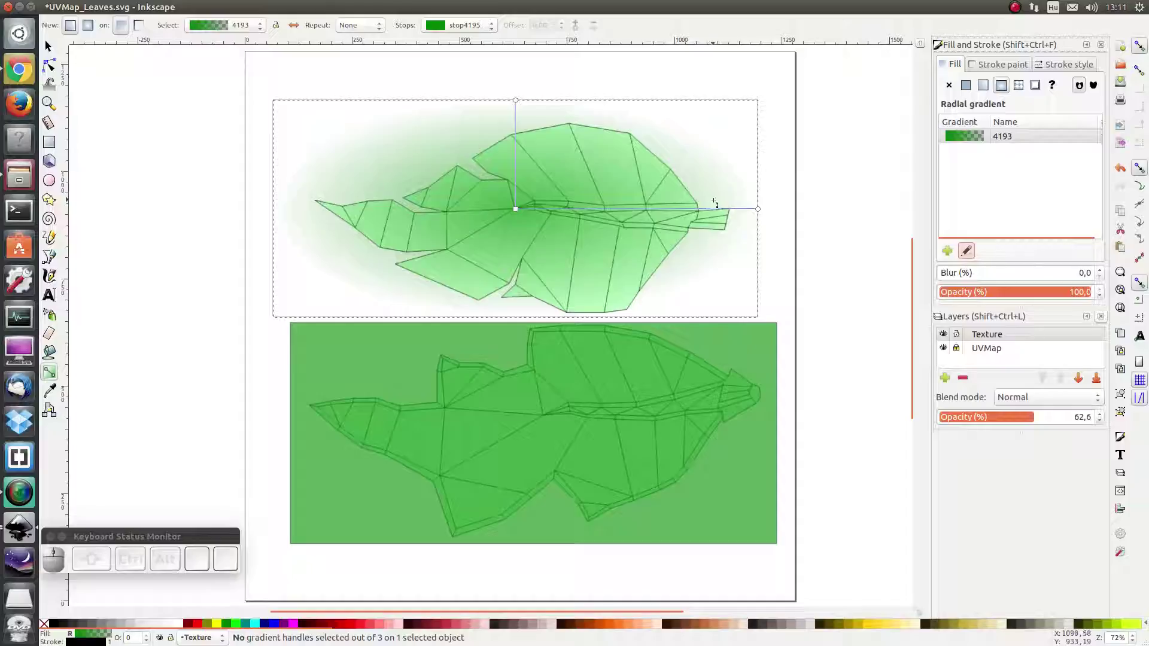
click(515, 101)
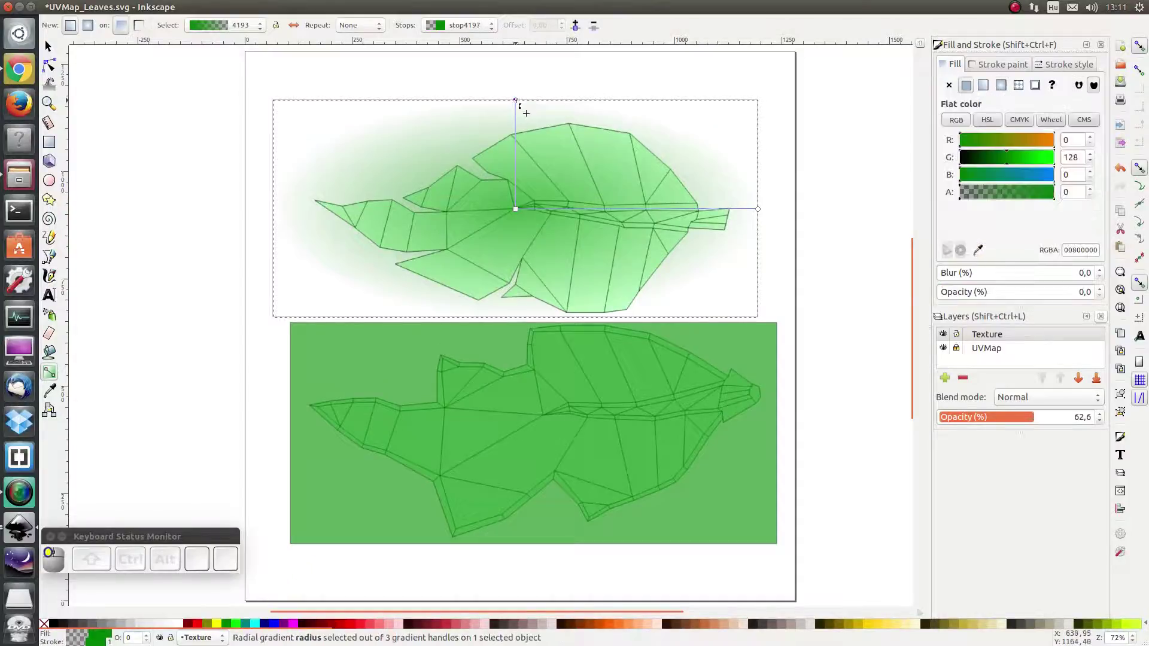
drag(1013, 201, 1085, 197)
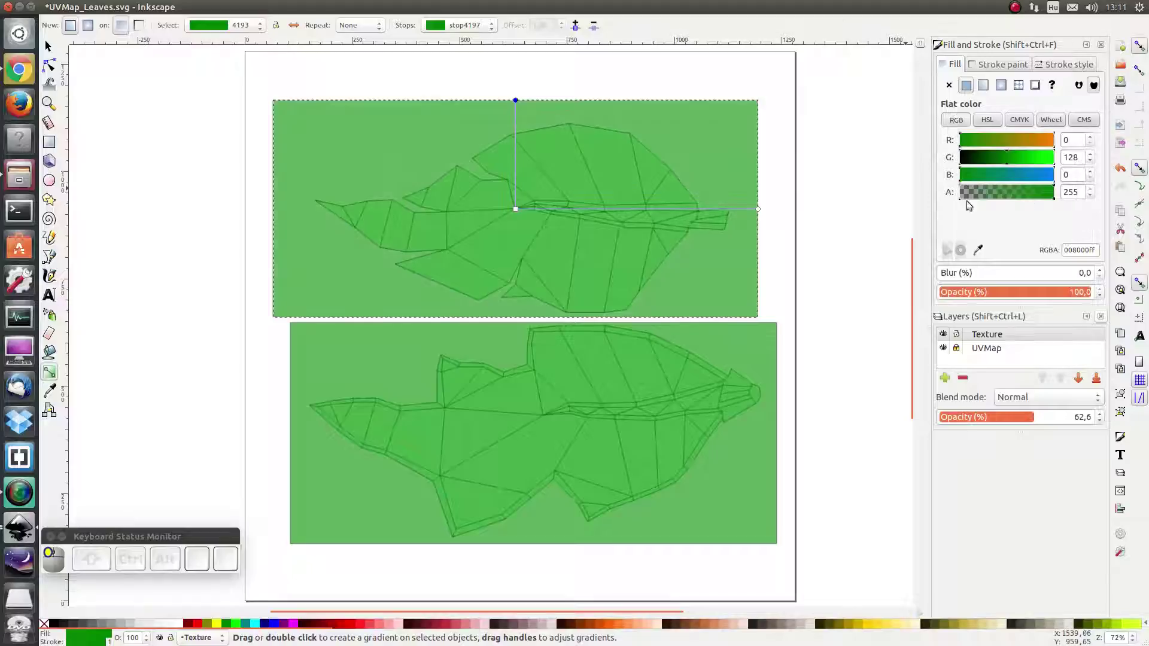
Step: Set the hue of the upper radial gradient's center stop to 47 for an olive yellow tone
click(515, 209)
click(987, 119)
click(976, 141)
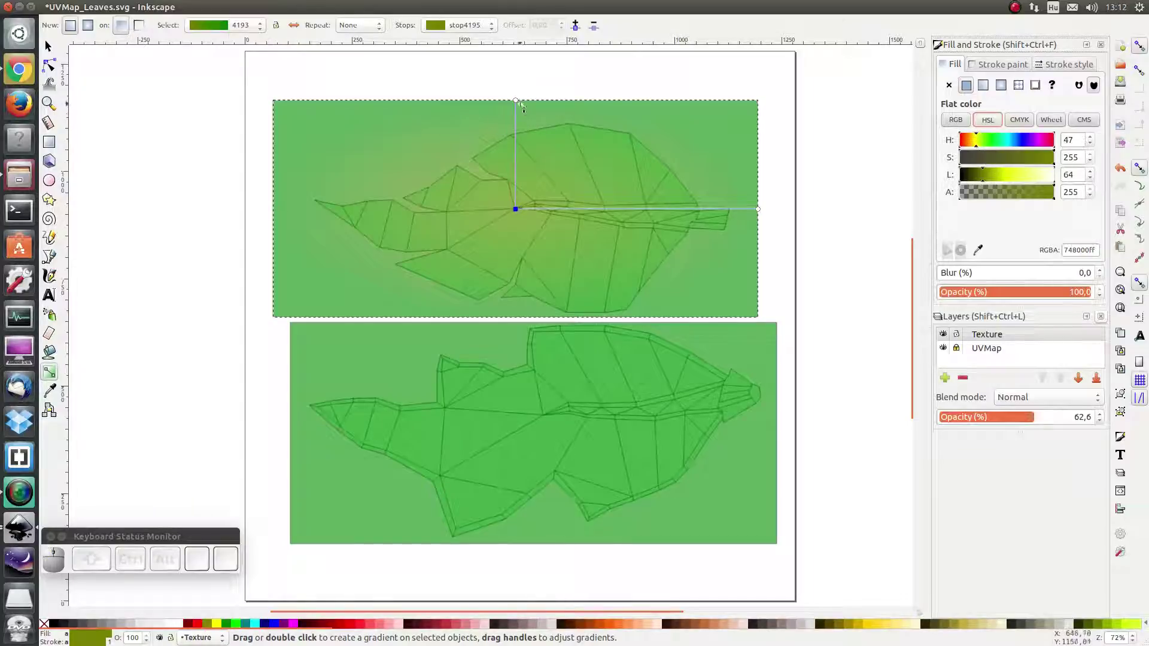
Step: Shrink and tilt the upper radial gradient, and move its center slightly below the inner end of the leaf's midrib
drag(512, 105, 508, 156)
click(753, 177)
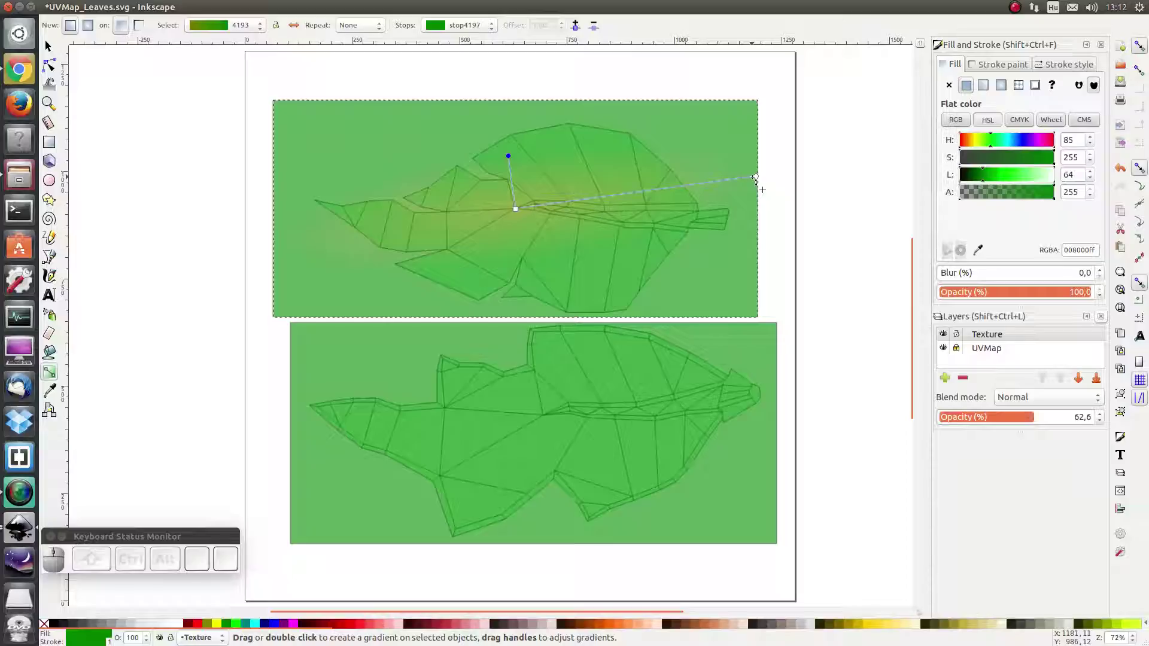
drag(753, 177, 708, 179)
drag(621, 185, 605, 184)
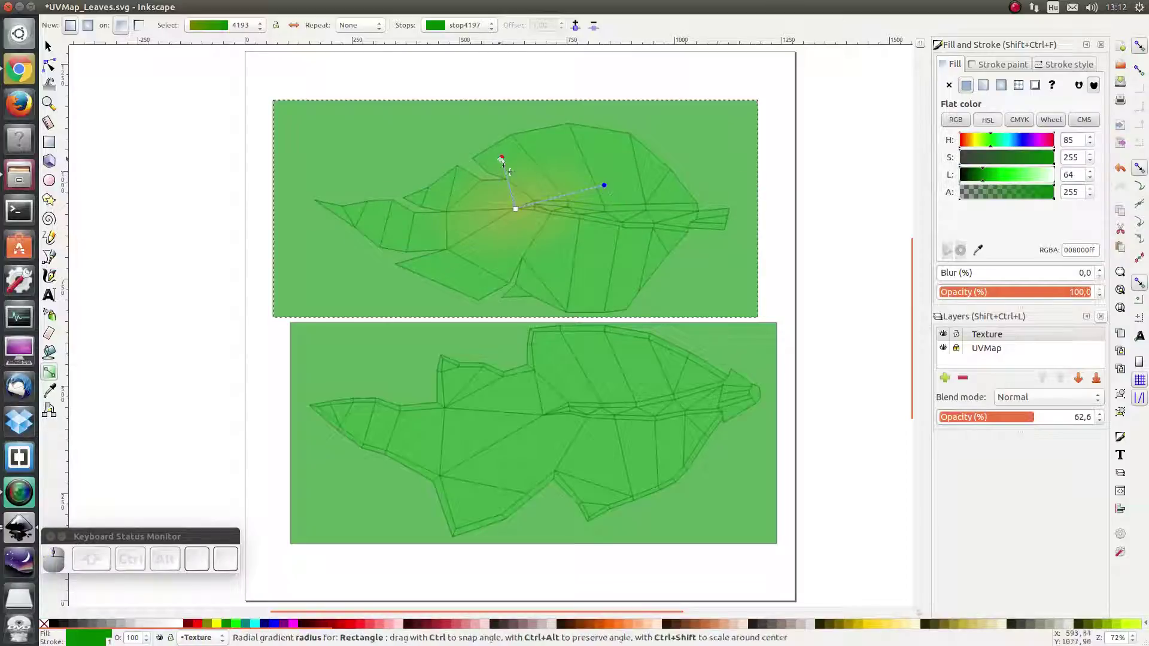
drag(515, 208, 477, 224)
drag(569, 214, 585, 197)
drag(477, 223, 497, 226)
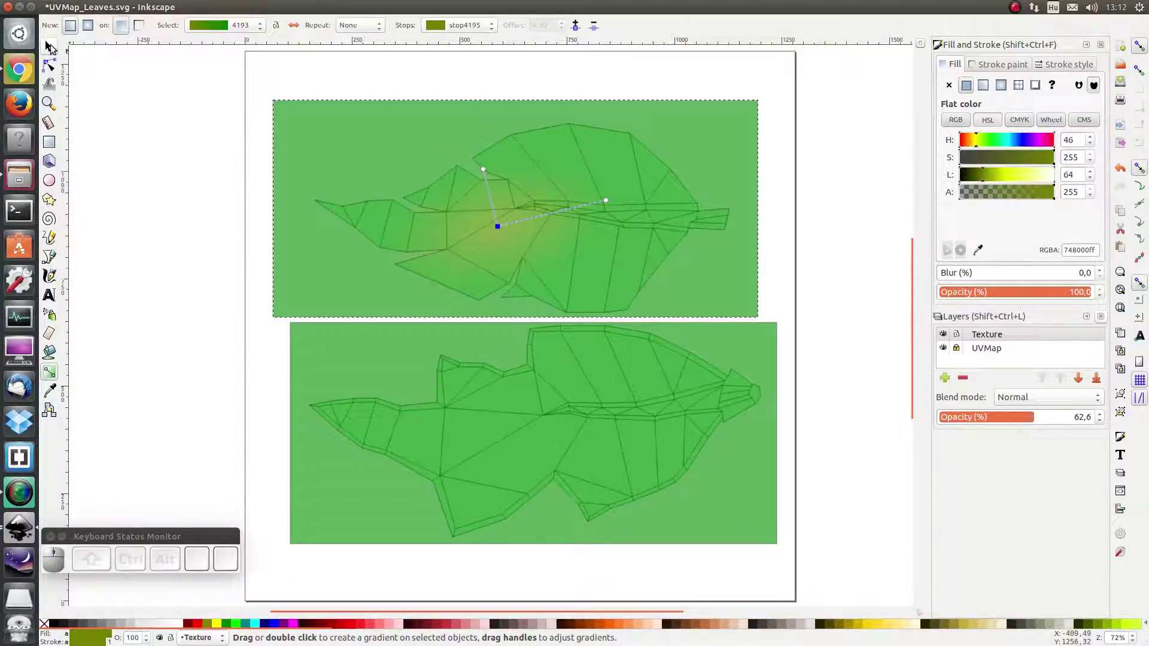
Step: Apply the same olive-to-green radial gradient to the lower rectangle and select its center stop
click(50, 47)
click(443, 366)
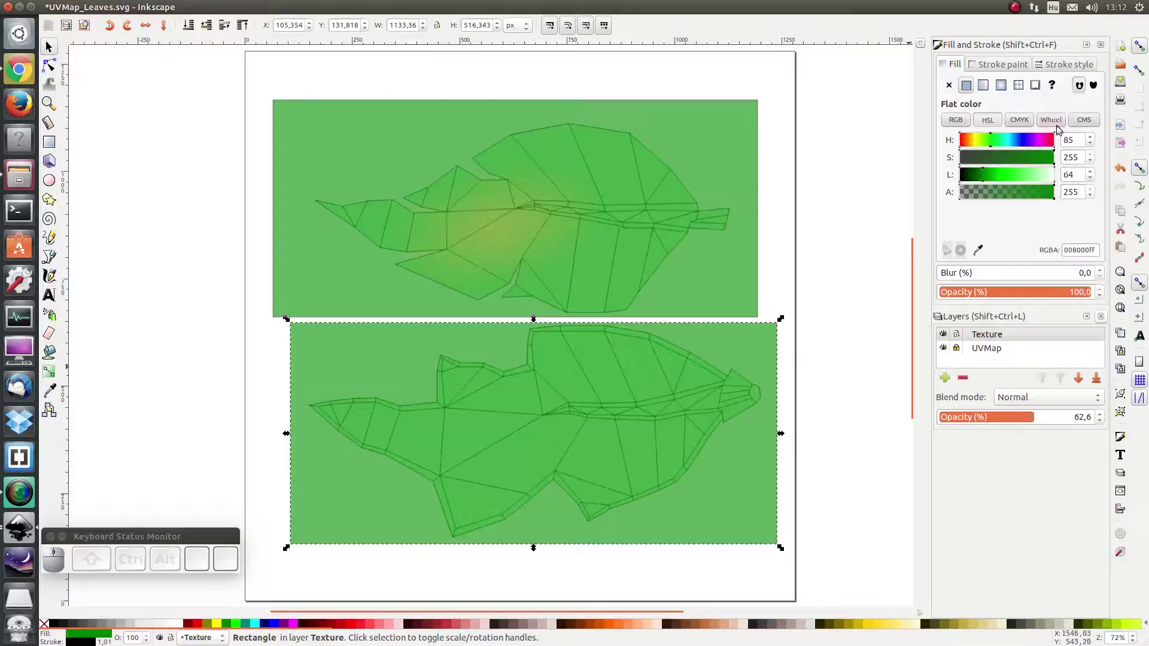
click(1000, 85)
click(49, 372)
click(514, 433)
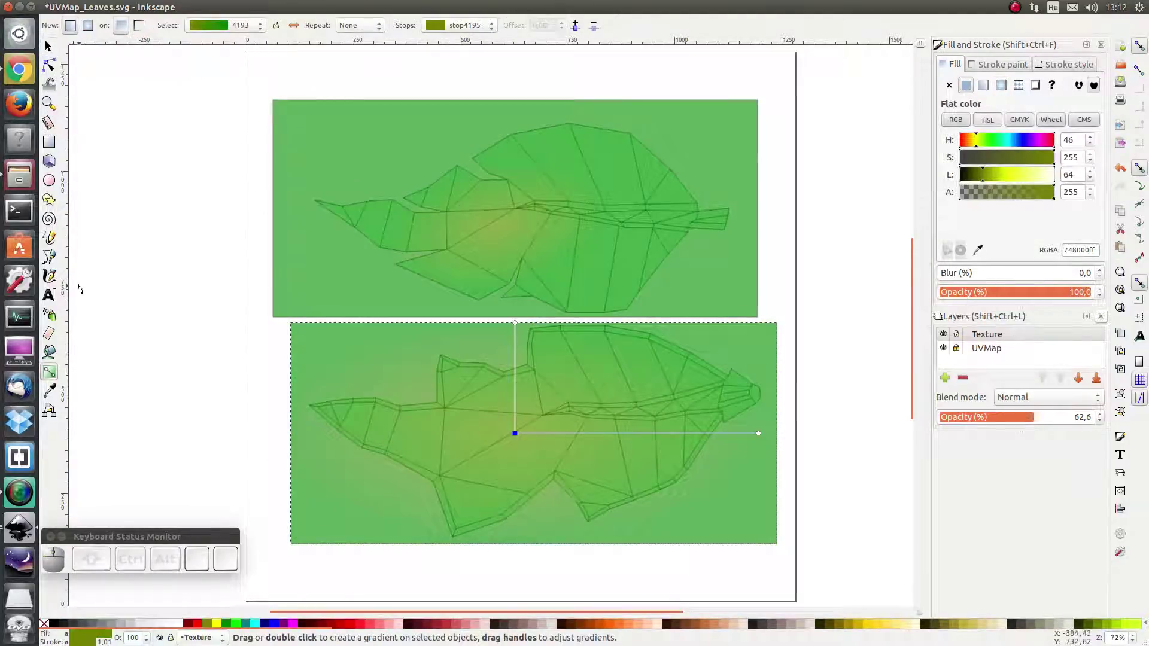
Step: Trace the upper leaf's stem and midrib with a closed straight-segment Bezier path and give it a linear gradient fill
click(50, 258)
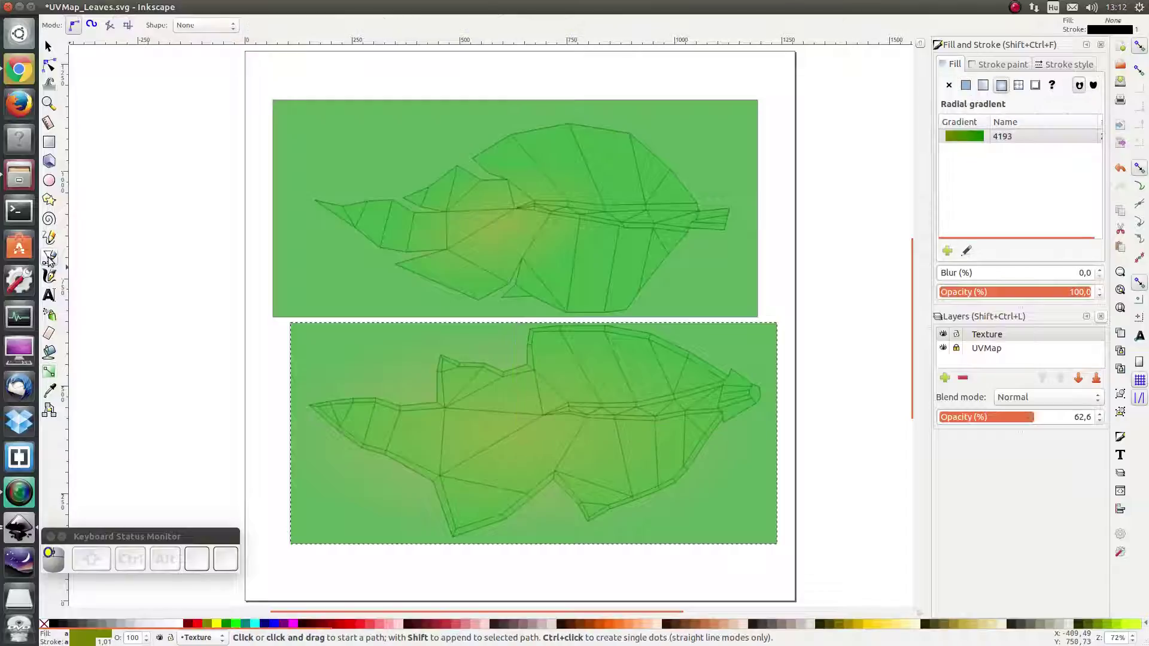
click(735, 205)
click(726, 234)
click(556, 216)
click(517, 208)
click(534, 200)
click(604, 205)
click(697, 203)
click(735, 205)
click(982, 85)
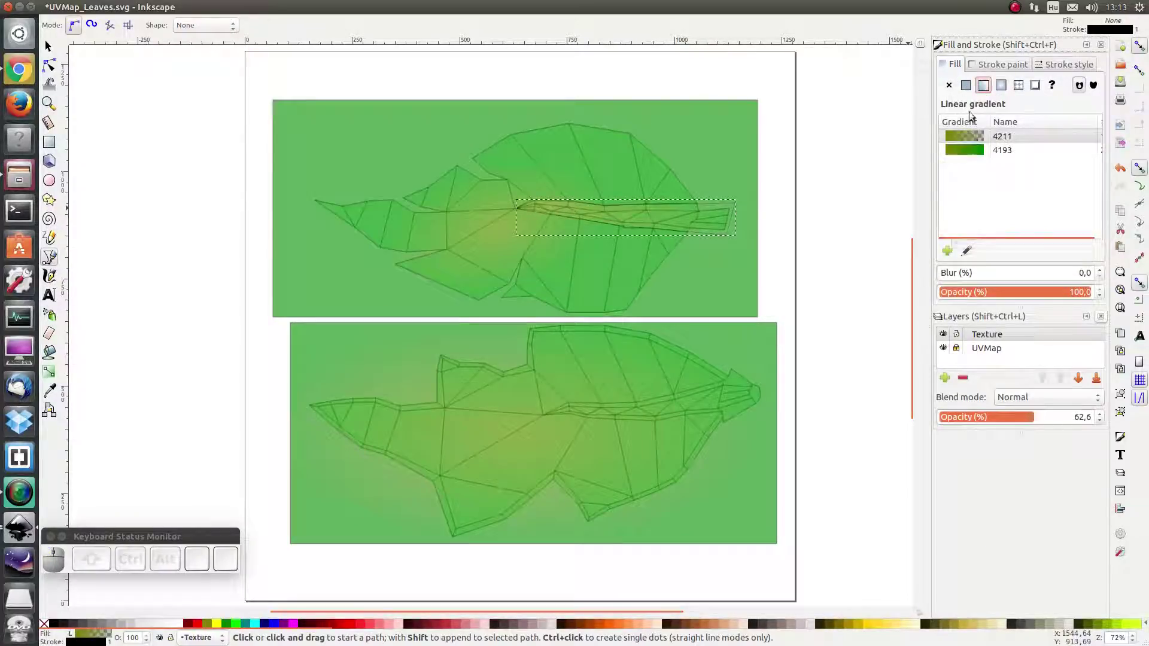
Step: Give the upper leaf's midrib shape a flat yellowish fill in place of the linear gradient and remove its stroke
click(966, 86)
click(973, 142)
click(1001, 64)
click(949, 85)
Step: Trace the lower leaf's stem and midrib with a closed straight-segment path without stroke, and fill it flat yellow at lightness 109
click(544, 414)
click(655, 420)
click(761, 401)
click(757, 378)
click(725, 382)
click(568, 403)
click(544, 414)
click(951, 64)
click(1000, 174)
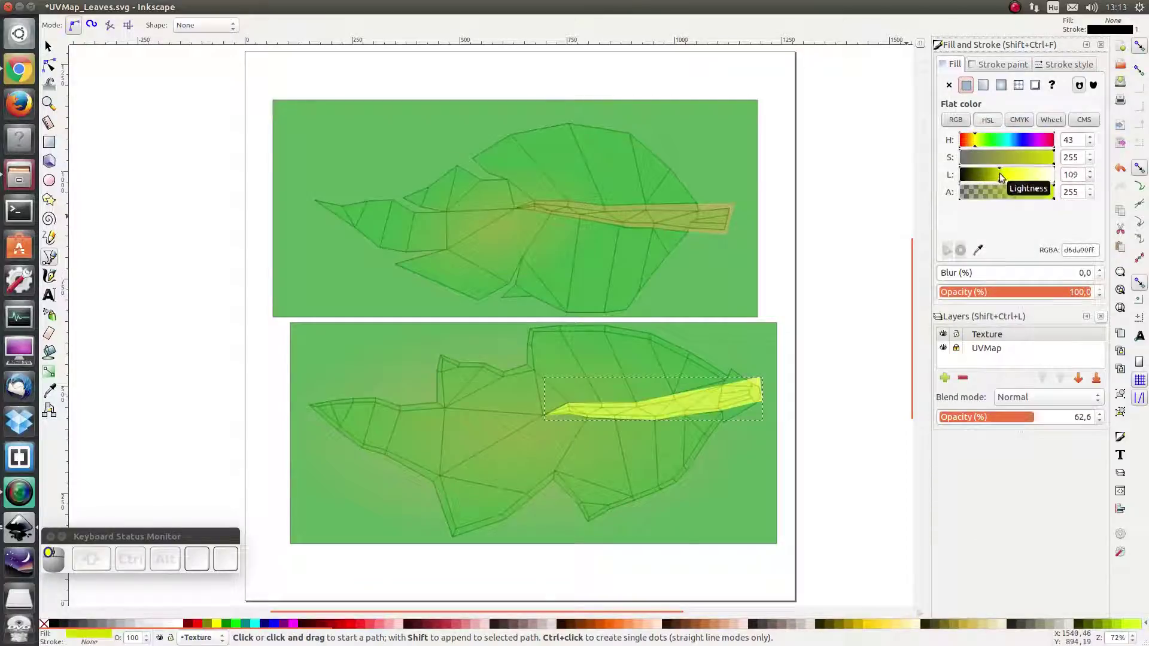
Step: Brighten the upper midrib's flat fill to lightness 118 and raise the Texture layer's opacity to 100%
click(49, 47)
click(640, 217)
click(1003, 174)
drag(1033, 417, 1134, 414)
key(ctrl+r)
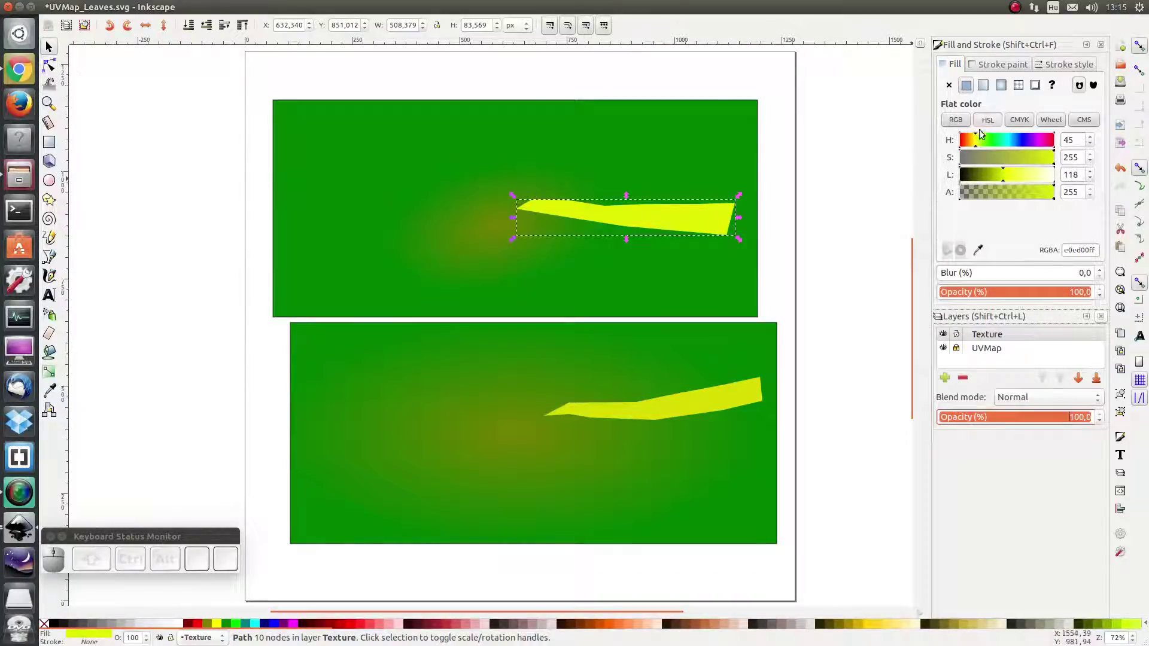
Step: Give the upper midrib a linear gradient from yellow to an opaque dark green outer stop with hue 90, saturation 123 and lightness 64
click(983, 86)
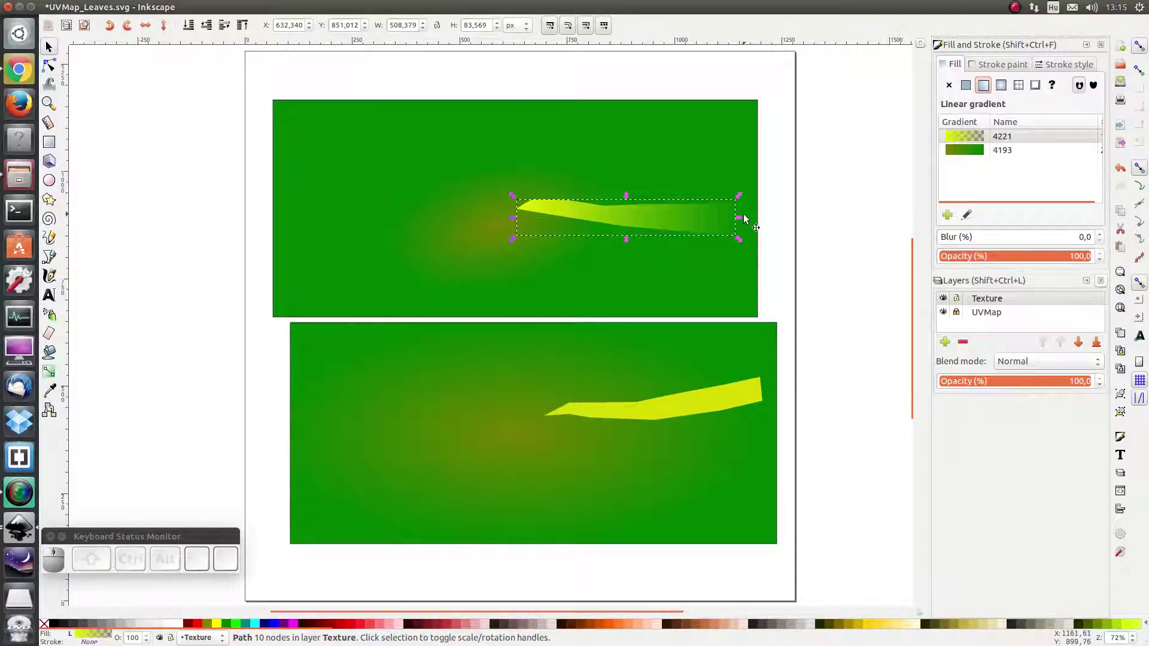
click(965, 215)
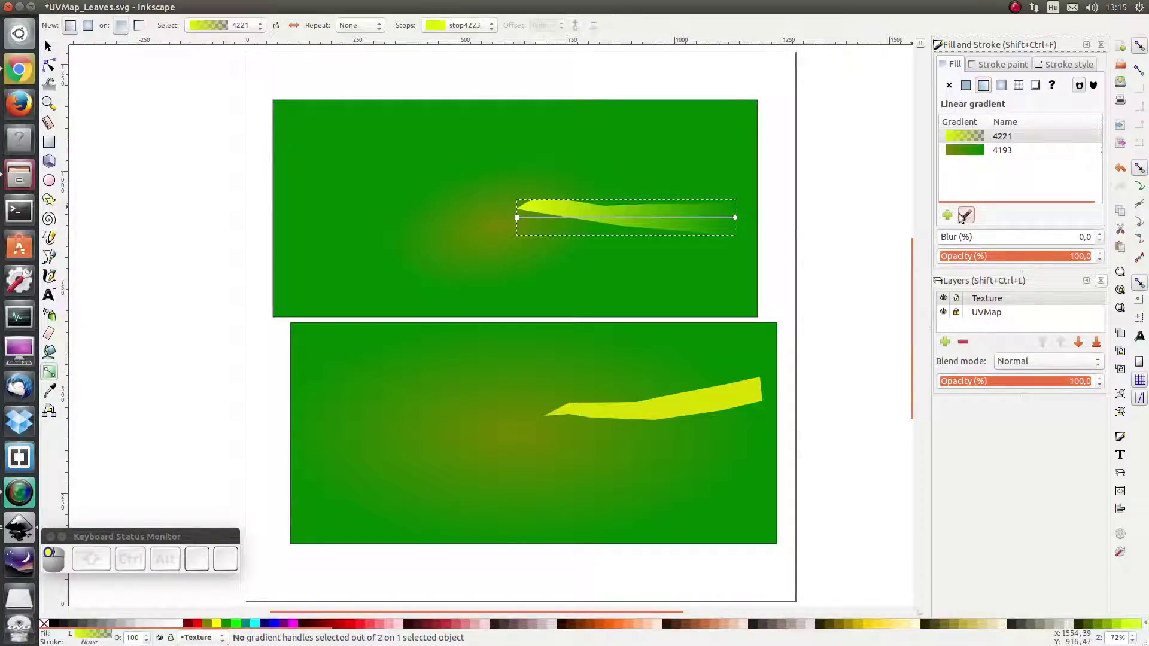
click(735, 218)
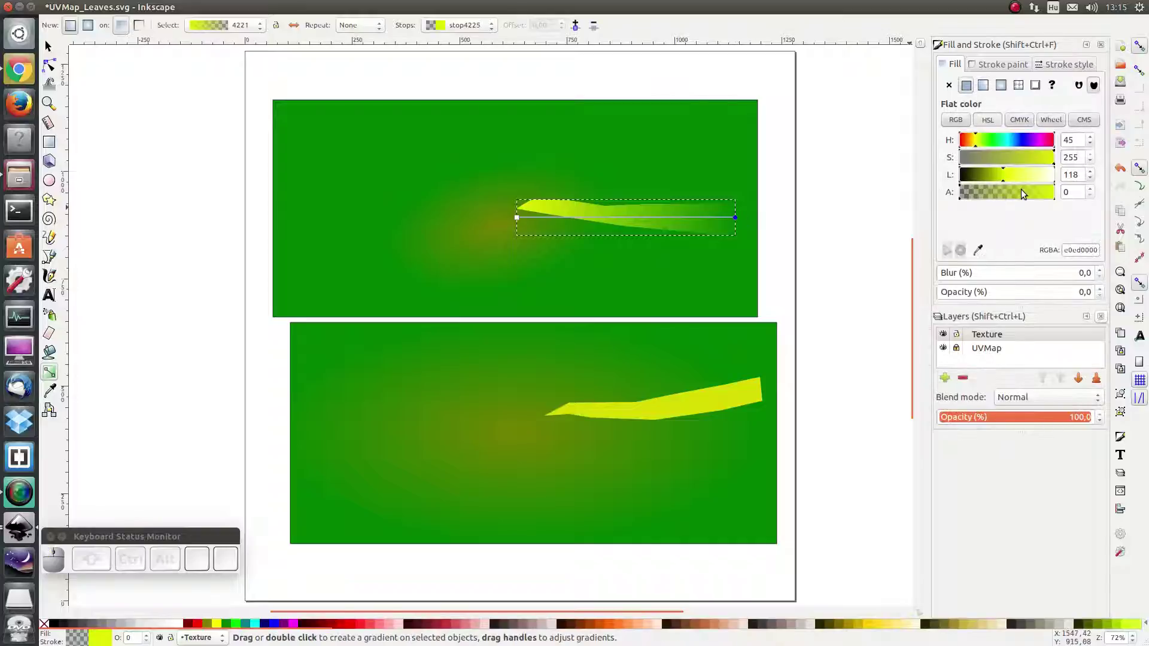
drag(1020, 193, 1054, 193)
click(991, 143)
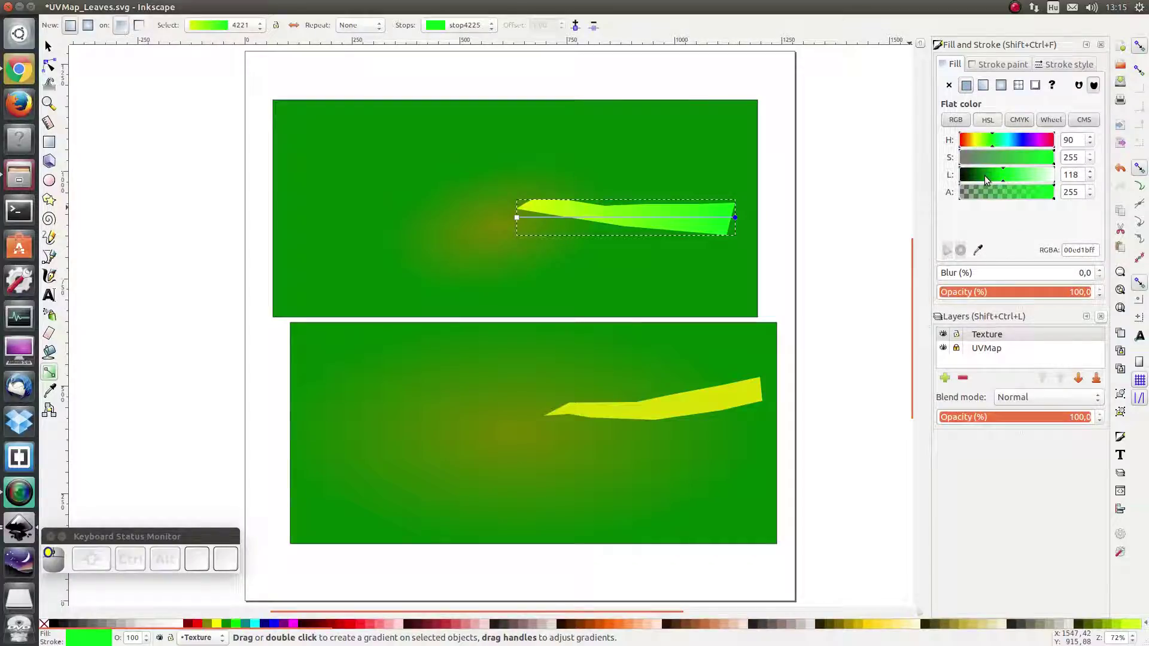
click(983, 176)
drag(995, 158, 1006, 161)
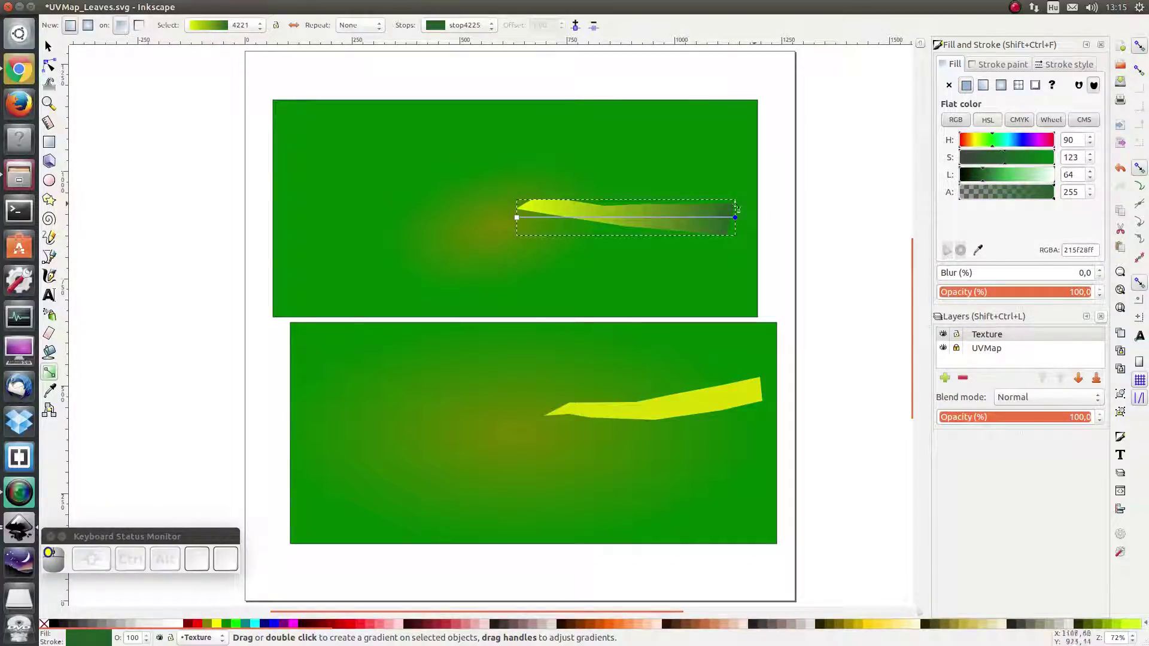
click(517, 217)
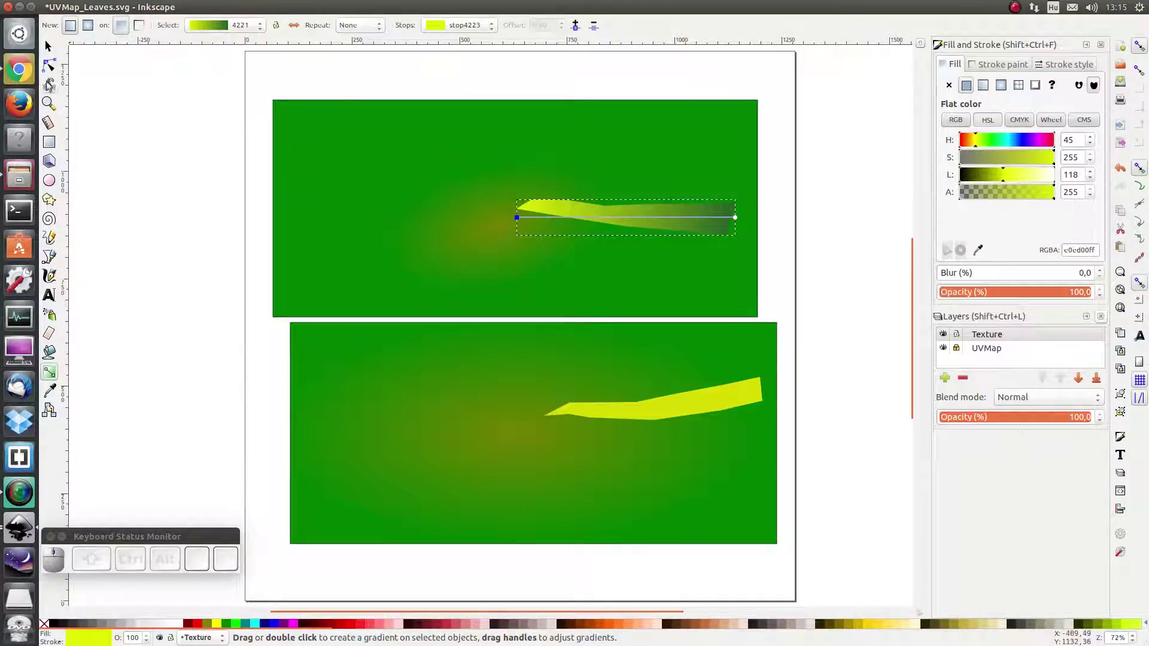
Step: Apply a yellow-to-dark-green linear gradient to the lower midrib, outer stop H 90, S 99, L 80, and start it at the midrib's inner tip
key(s)
click(674, 405)
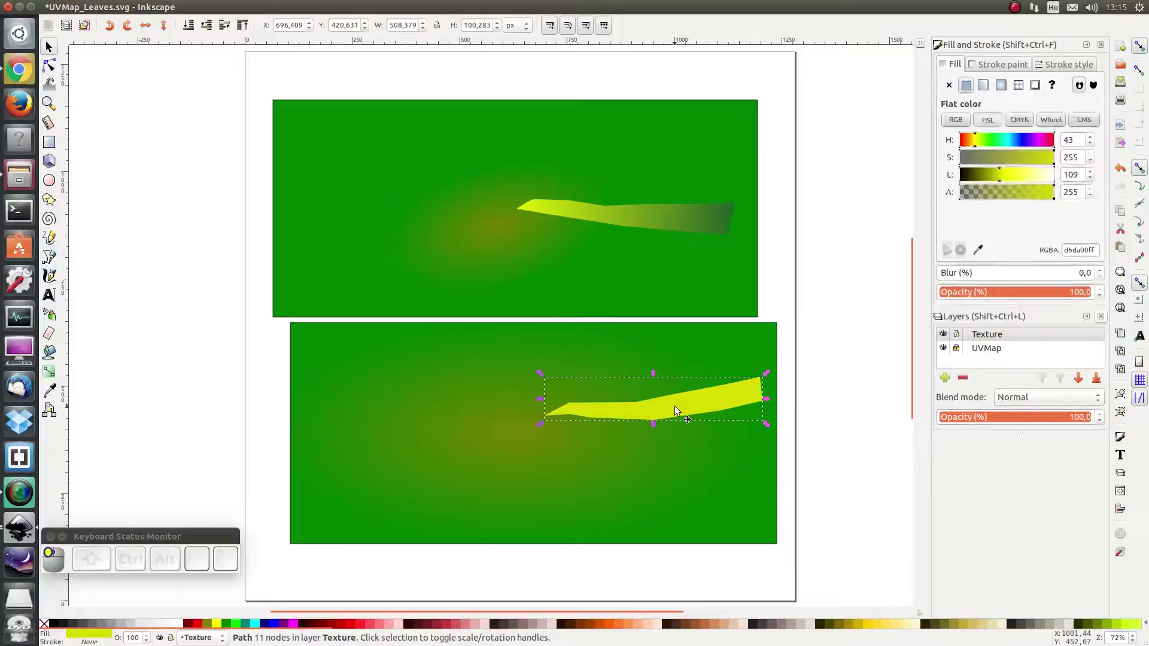
click(983, 85)
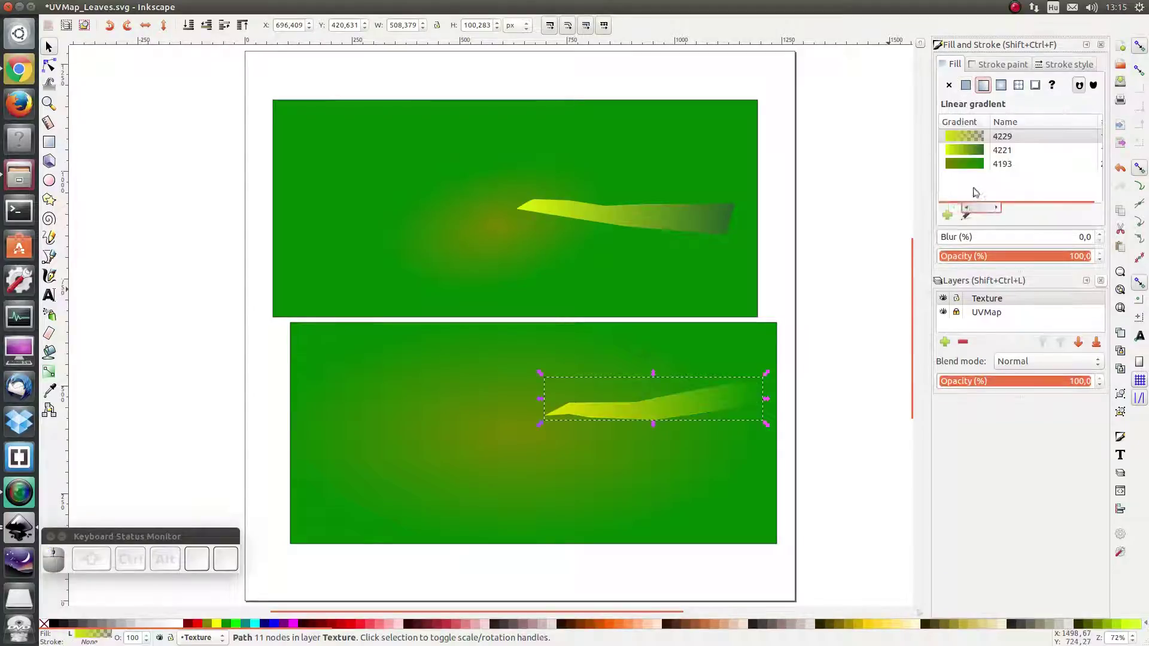
click(967, 215)
click(763, 399)
drag(1005, 174, 988, 178)
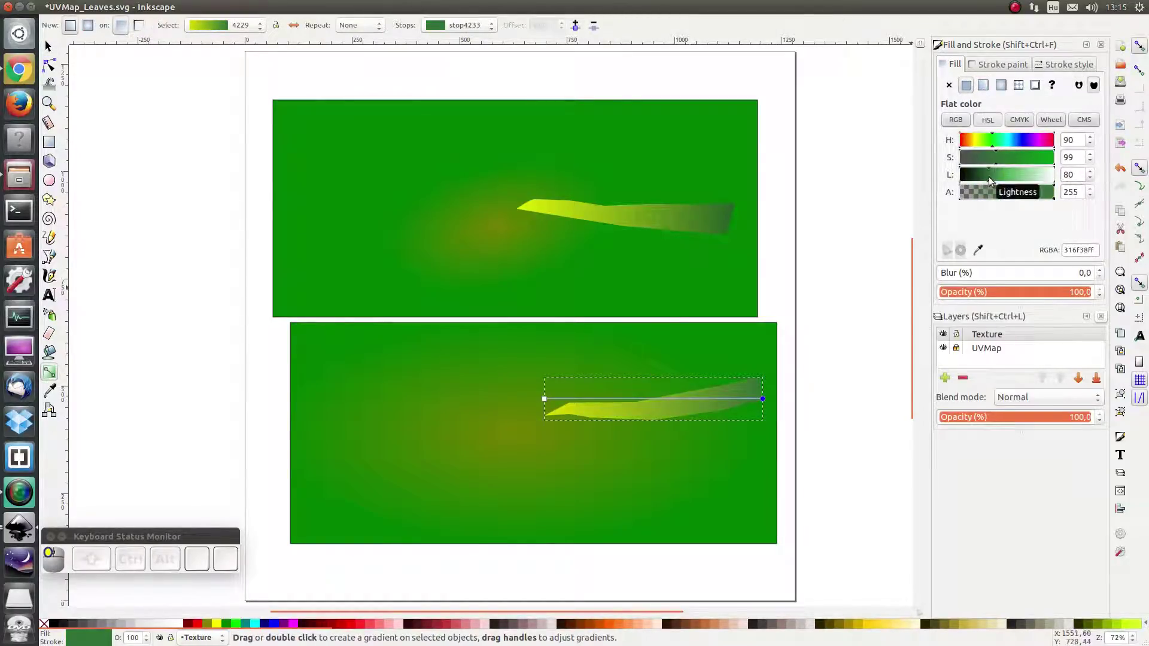
drag(543, 399, 543, 415)
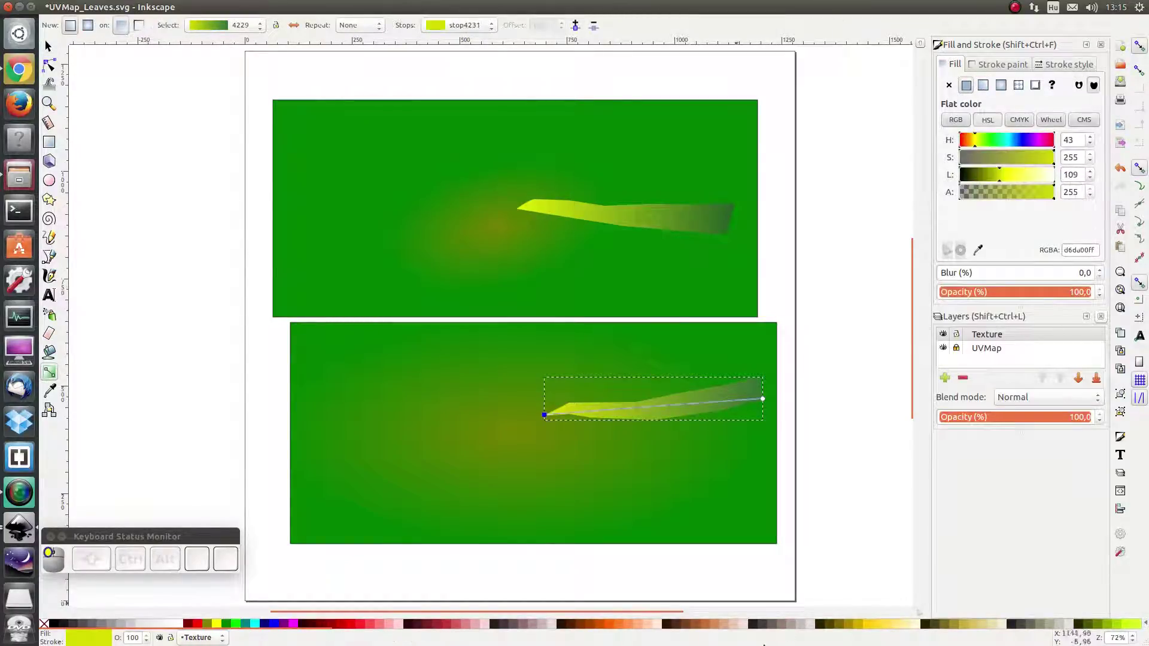
Step: Brighten the center stop of the upper rectangle's radial gradient to a yellow with lightness 102
click(494, 242)
click(497, 227)
drag(1002, 174, 993, 180)
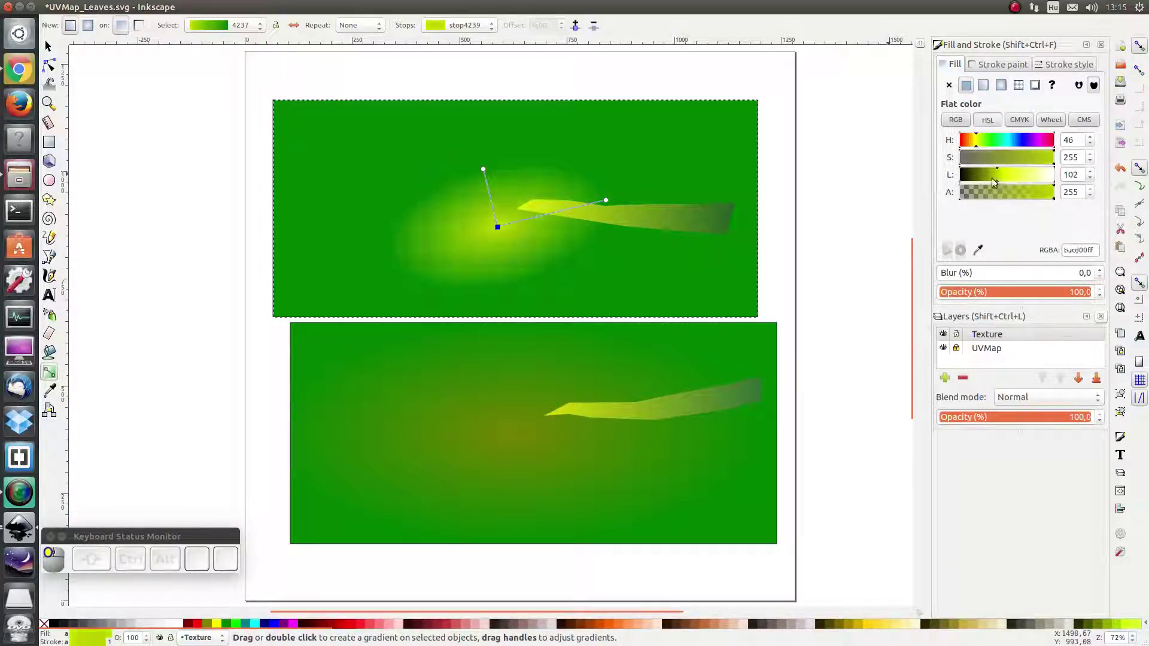
Step: Brighten the center stop of the lower rectangle's radial gradient to yellow-green and shrink the gradient in both directions
click(475, 438)
click(514, 434)
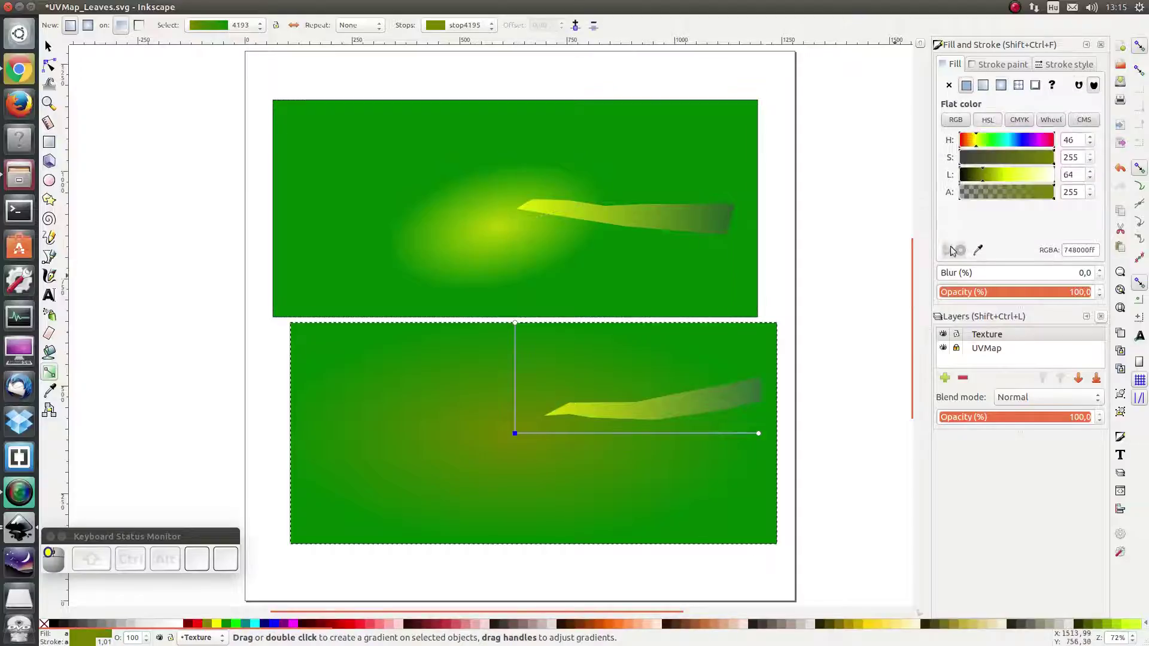
drag(1004, 180, 981, 178)
drag(514, 322, 510, 348)
drag(759, 418, 682, 434)
click(514, 433)
drag(998, 177, 988, 180)
Step: Apply the Rough and Glossy texture filter to the upper rectangle and its midrib together
click(49, 46)
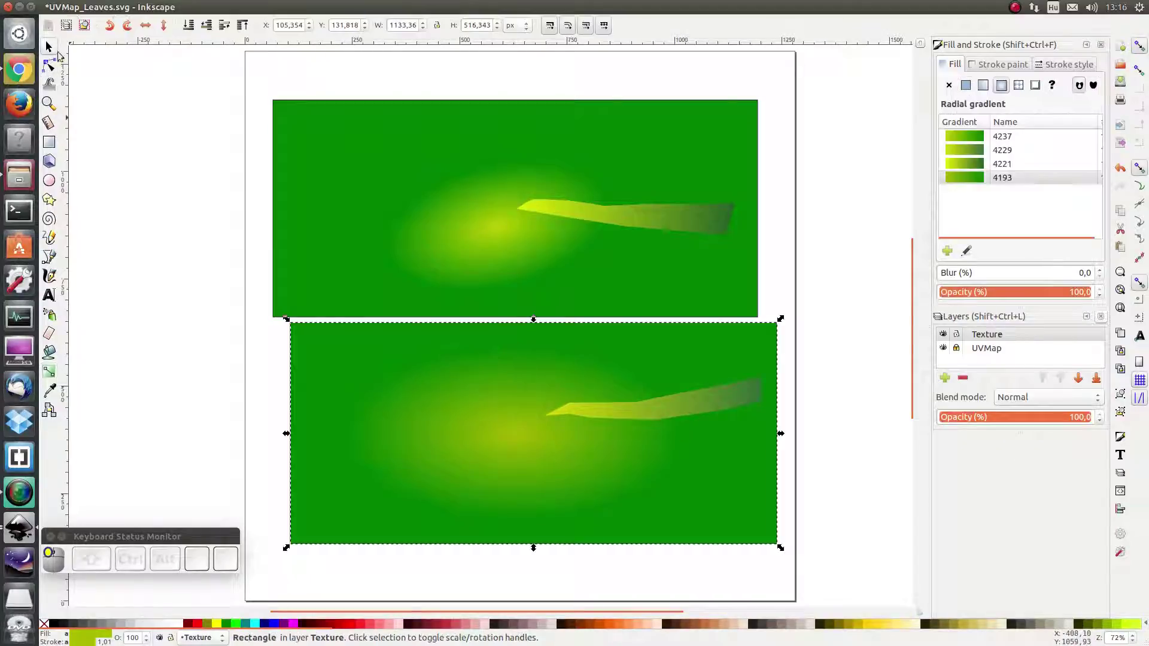
click(453, 155)
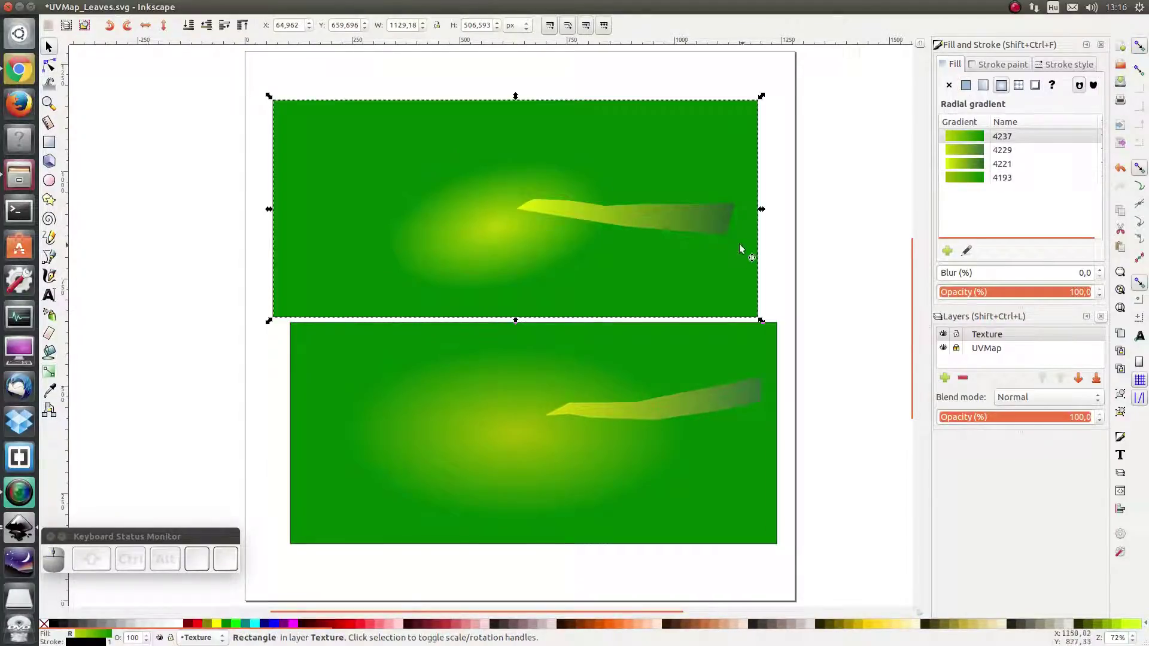
shift+click(713, 226)
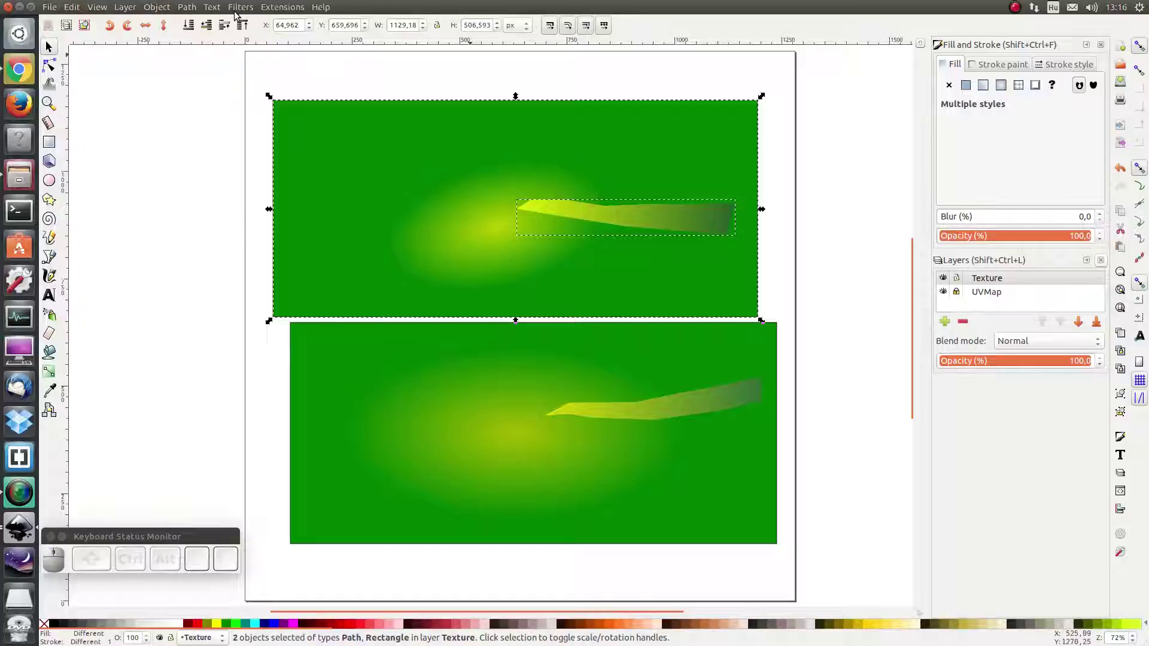
click(238, 7)
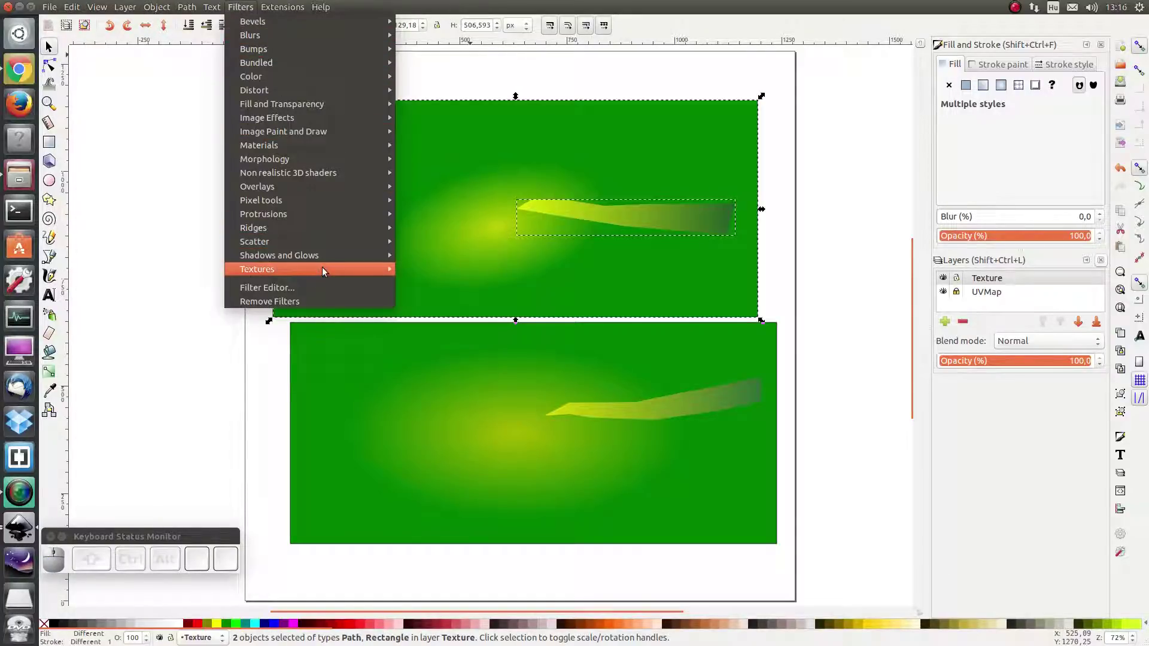
mouse_move(337, 272)
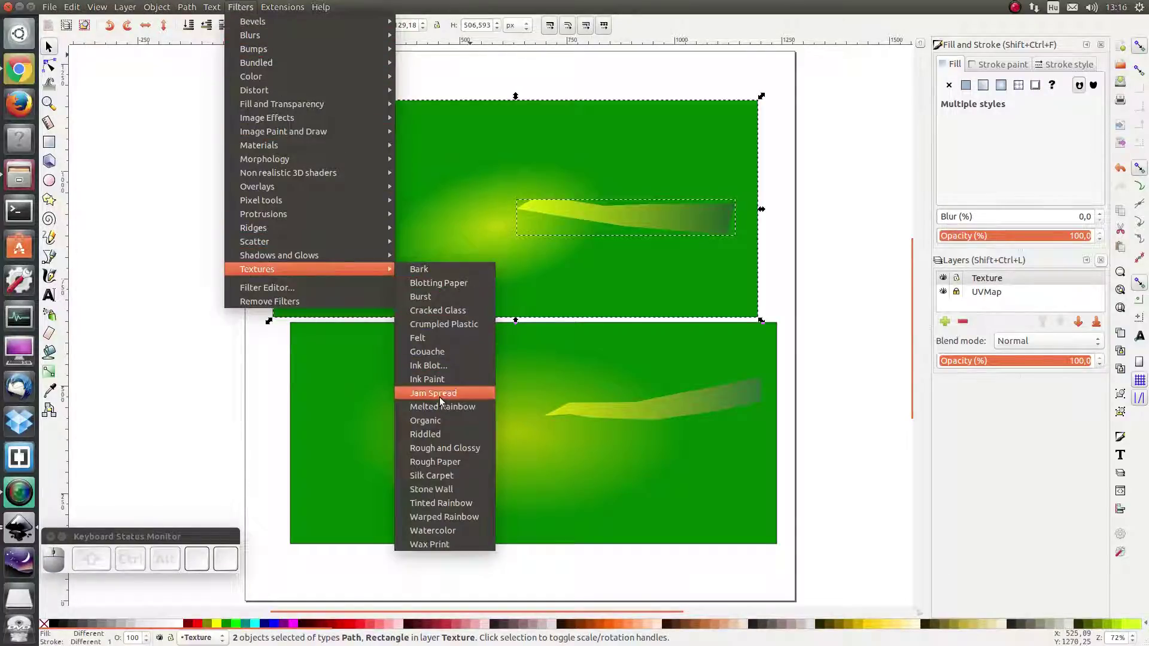
click(455, 452)
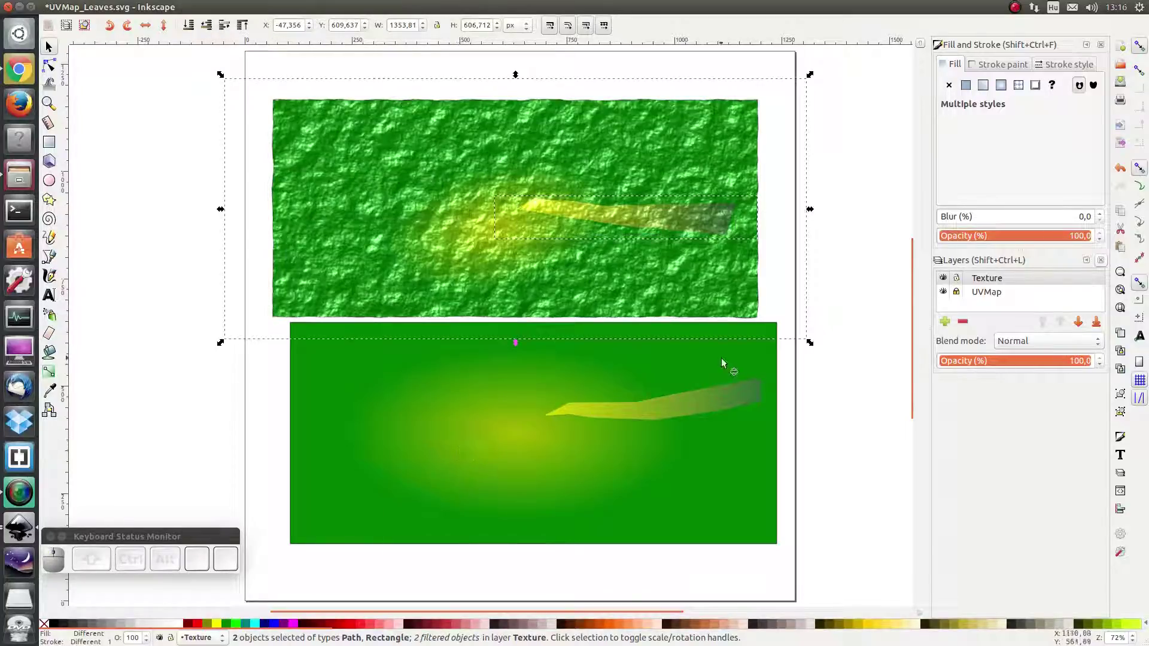
Step: Apply the Rough Paper texture filter to the lower rectangle and its midrib together
click(605, 356)
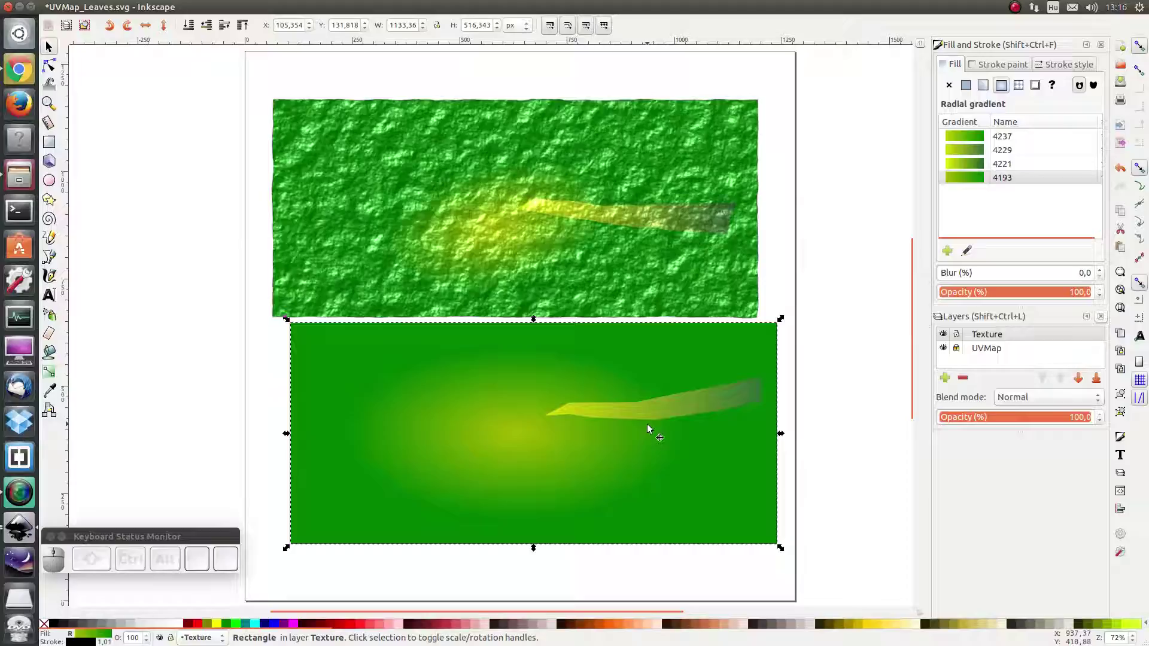
key(shift)
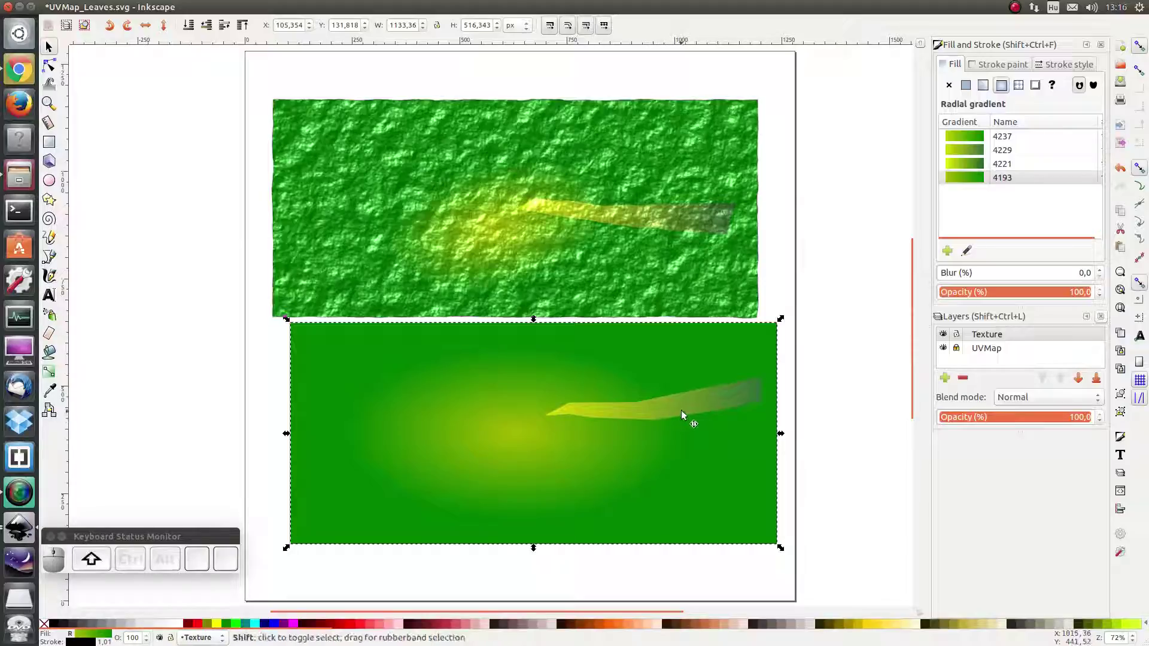
shift+click(689, 411)
click(253, 9)
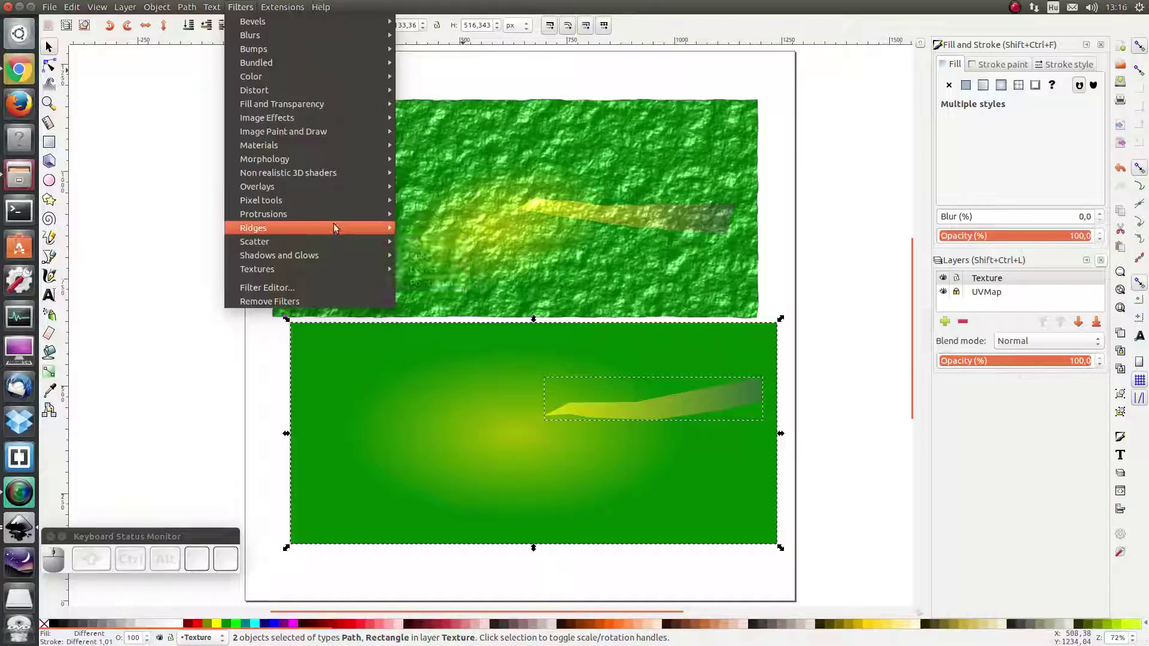
mouse_move(333, 270)
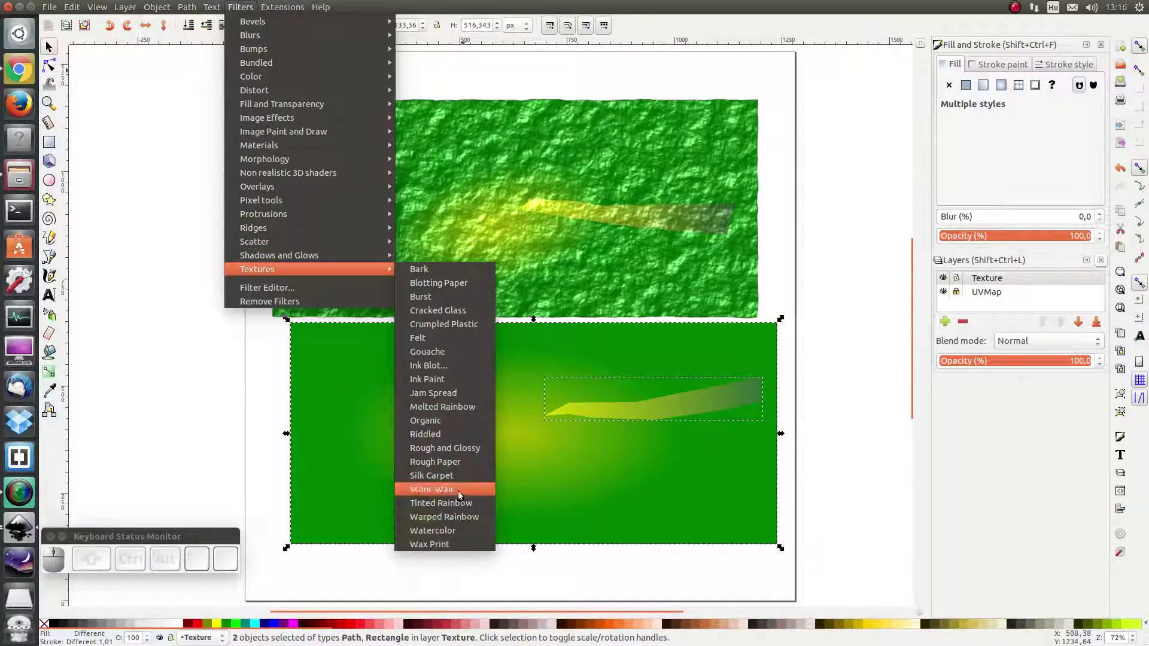
click(454, 463)
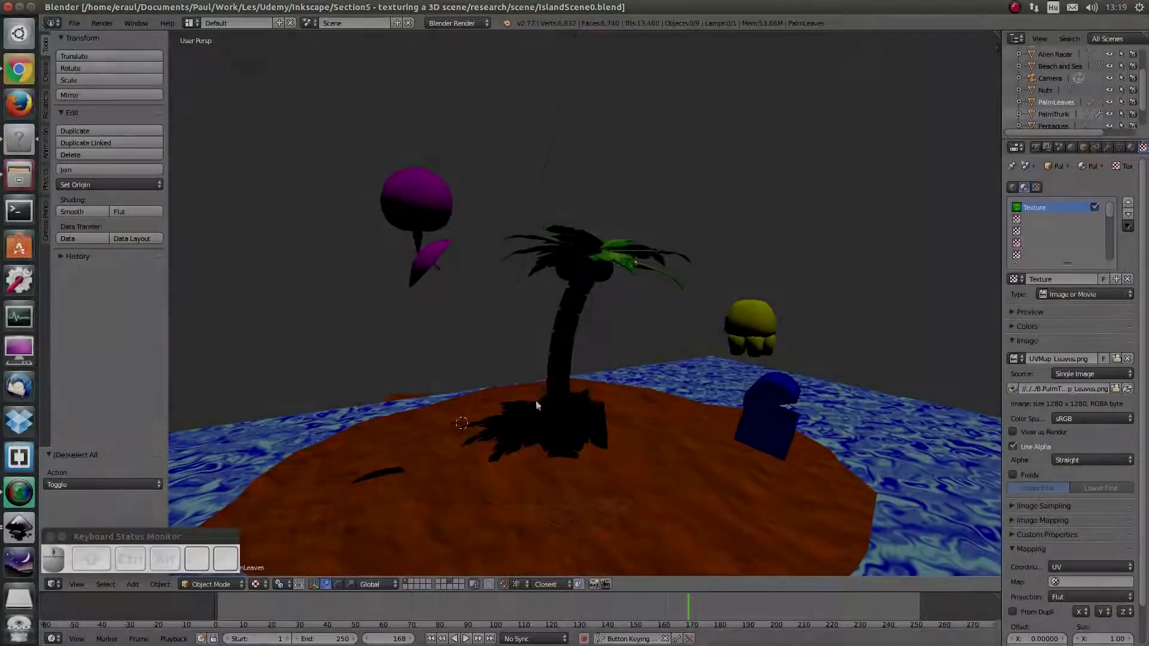
Step: In Blender, display the island scene with Rendered viewport shading and examine the textured palm tree up close
mouse_move(539, 405)
mouse_down()
mouse_move(507, 423)
mouse_move(505, 446)
mouse_move(558, 421)
mouse_move(578, 354)
mouse_move(519, 364)
mouse_move(475, 408)
mouse_move(463, 358)
mouse_move(475, 352)
mouse_move(495, 404)
mouse_move(552, 416)
mouse_move(566, 397)
mouse_move(547, 449)
mouse_move(549, 491)
mouse_move(579, 427)
mouse_move(556, 401)
mouse_up()
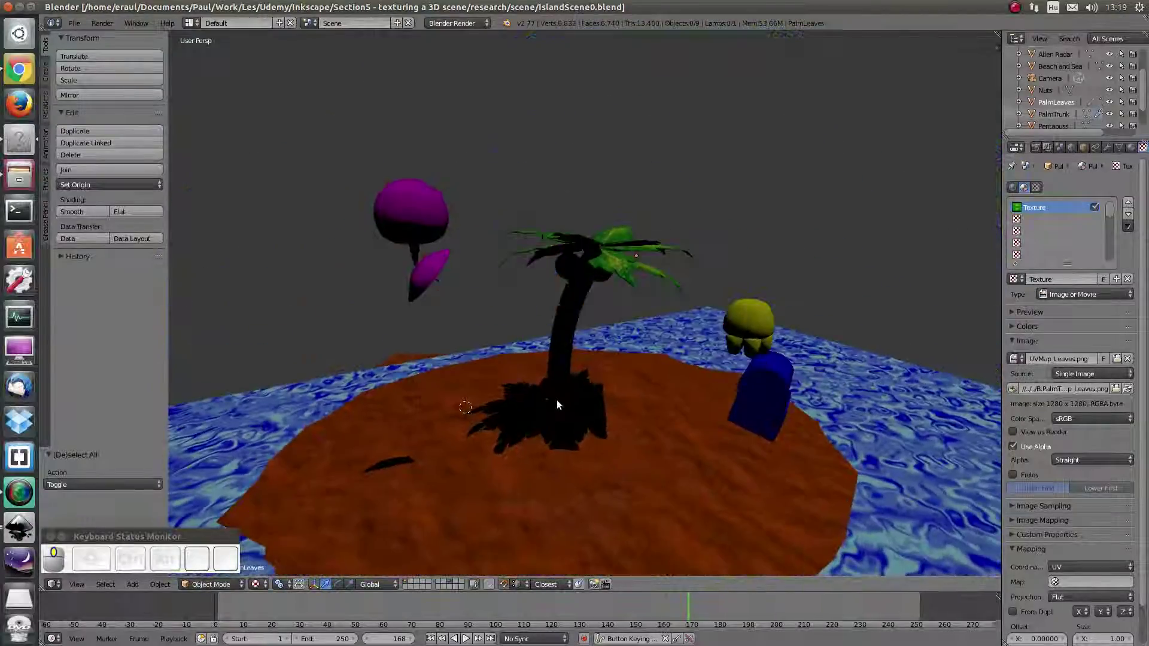
click(257, 584)
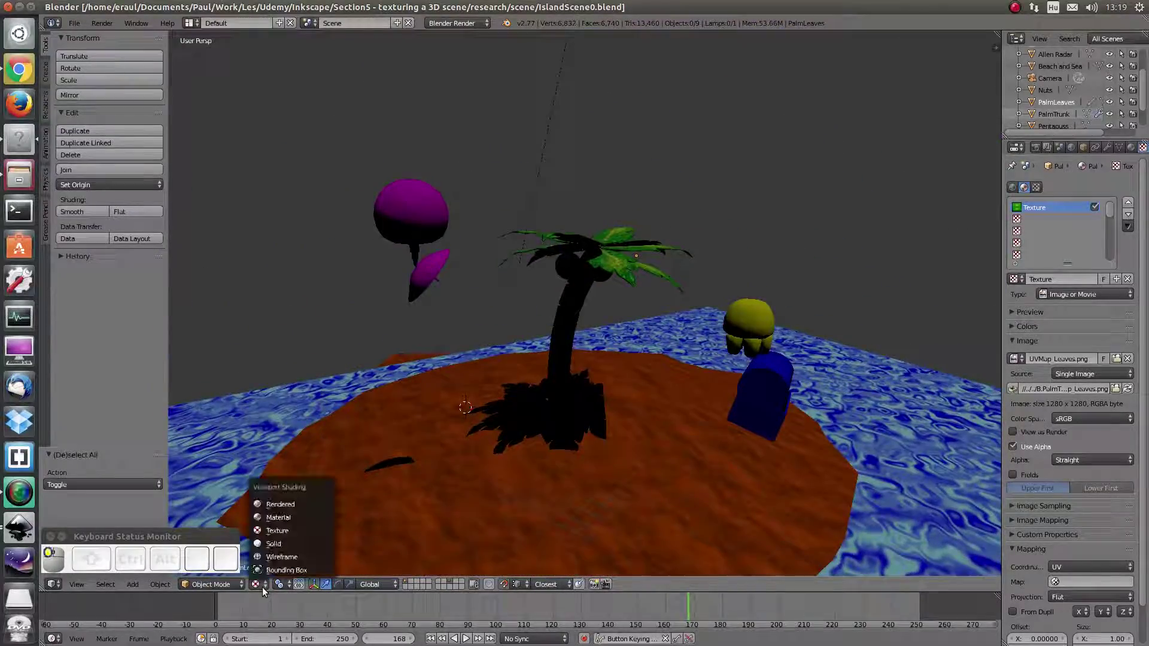
click(316, 504)
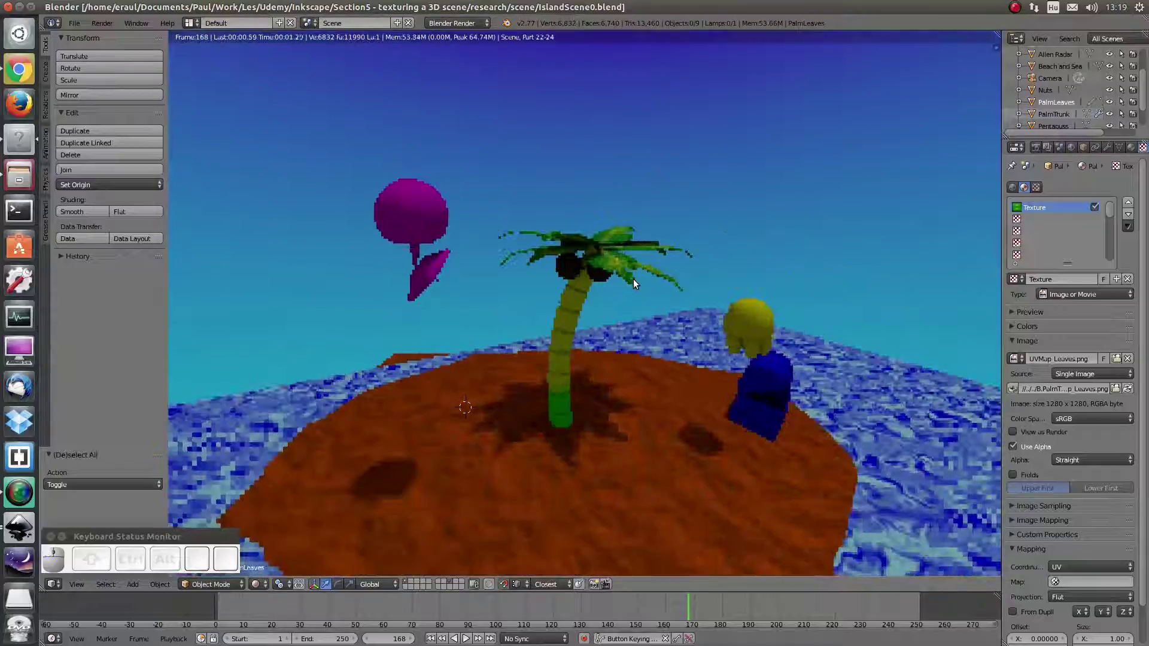
scroll(632, 281, up, 1)
drag(631, 300, 600, 293)
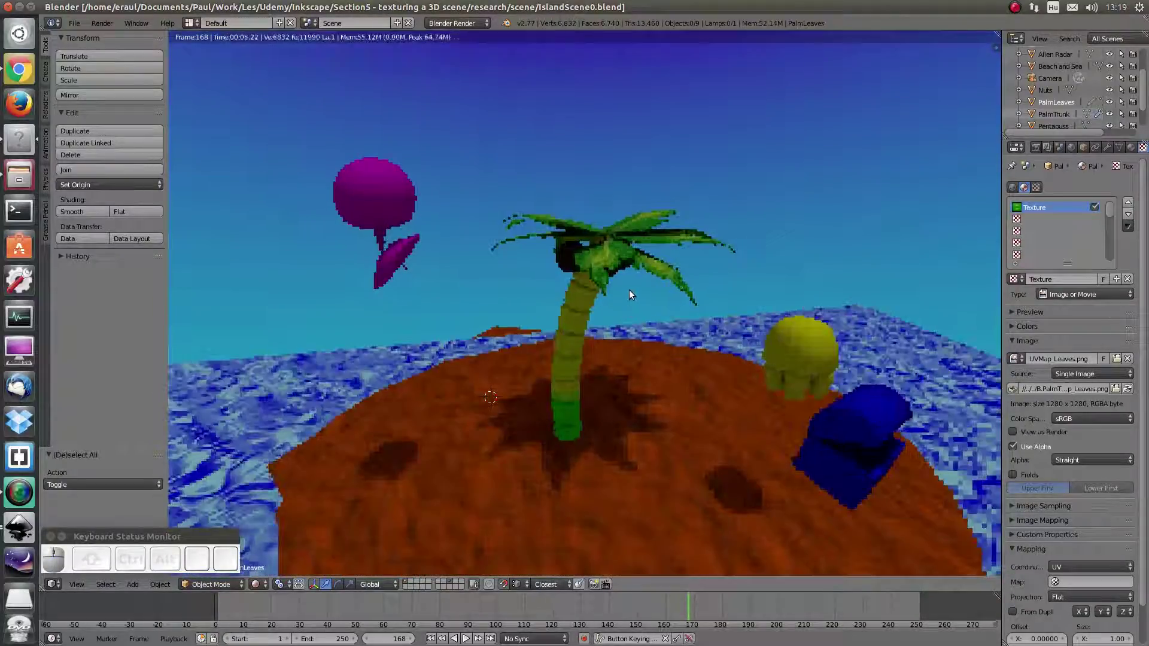
scroll(629, 290, up, 1)
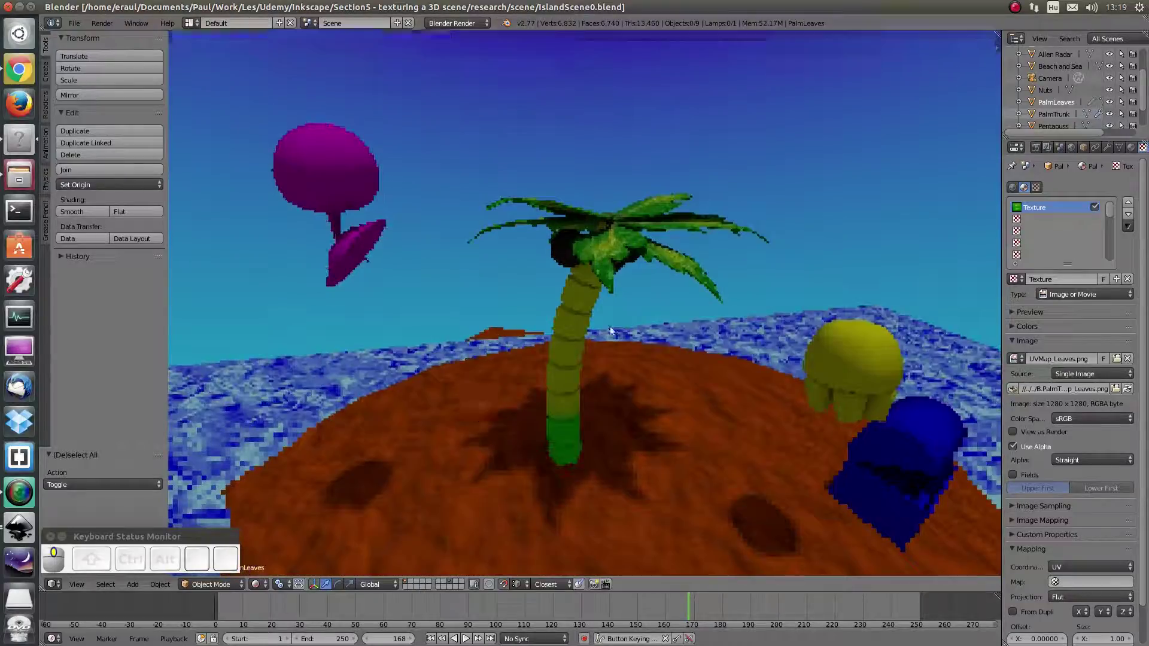